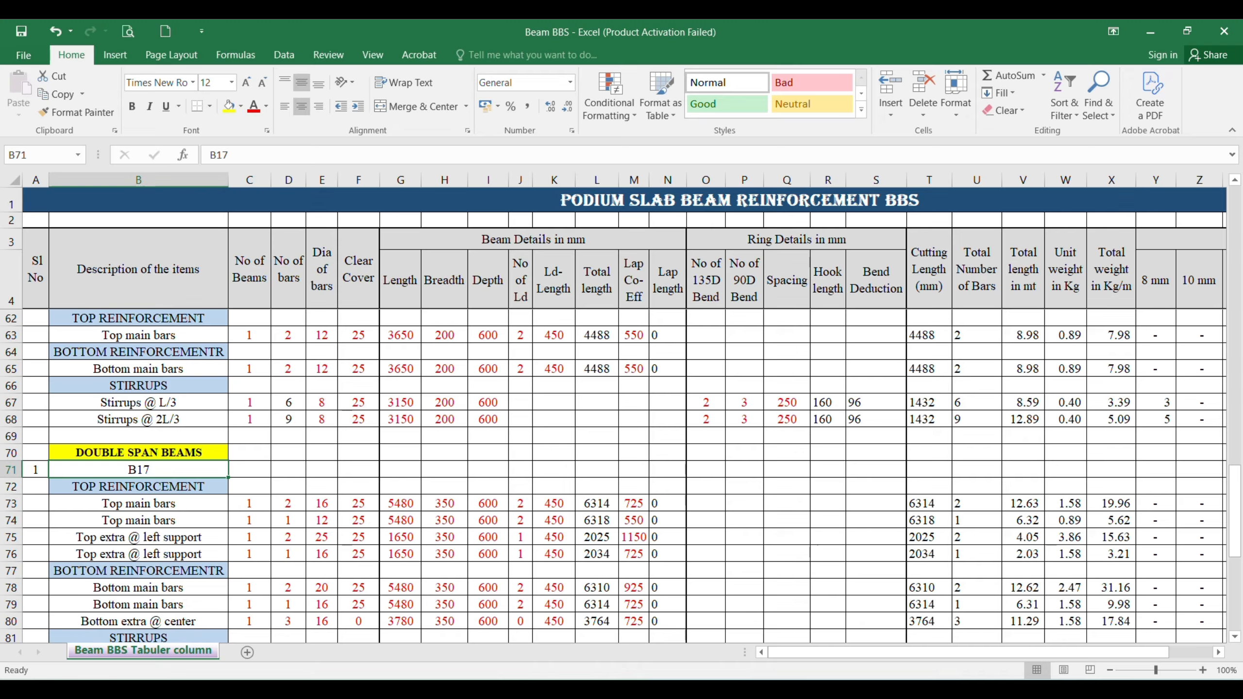
Step: Check the beam marks in the AutoCAD beam details drawing and relabel the double span beam in Excel as "B26 & B27"
left_click(875, 619)
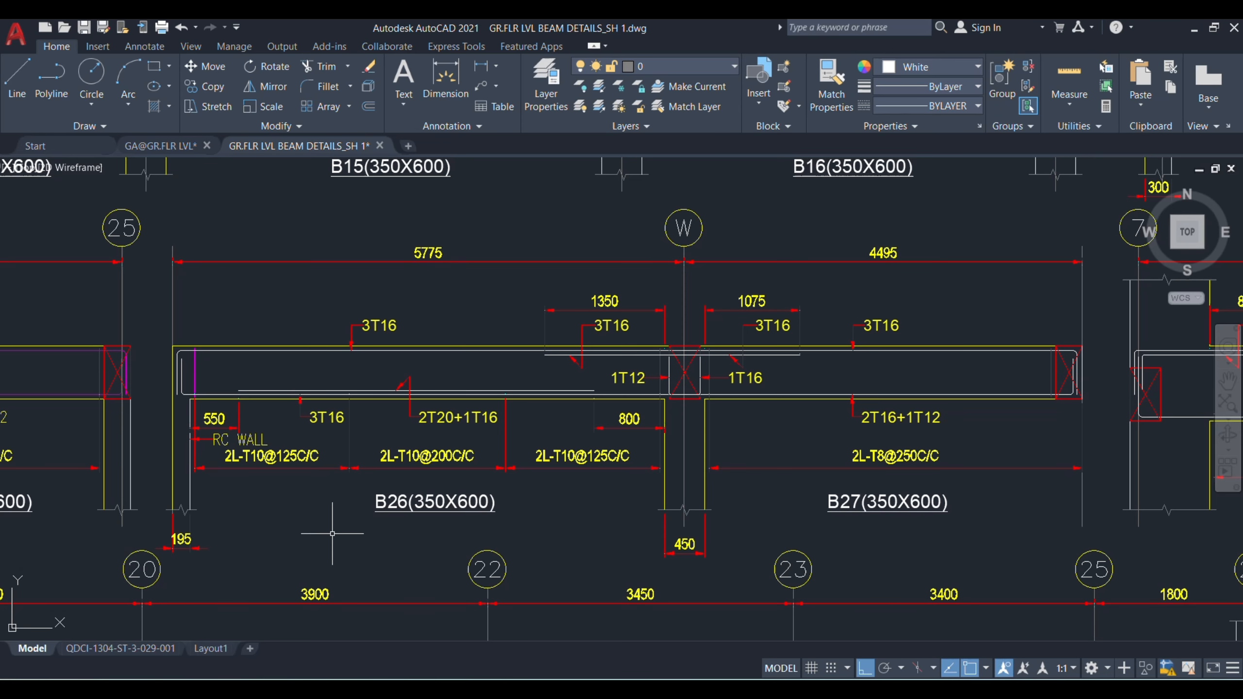
left_click(837, 646)
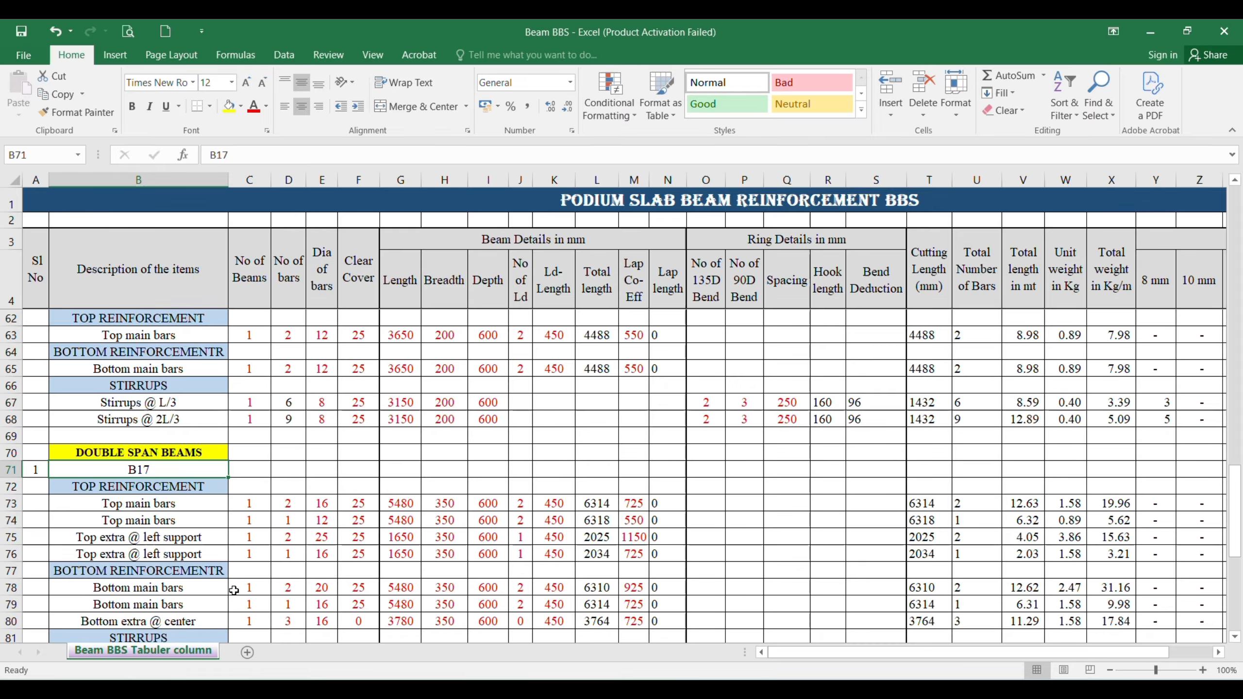
type("B26 &")
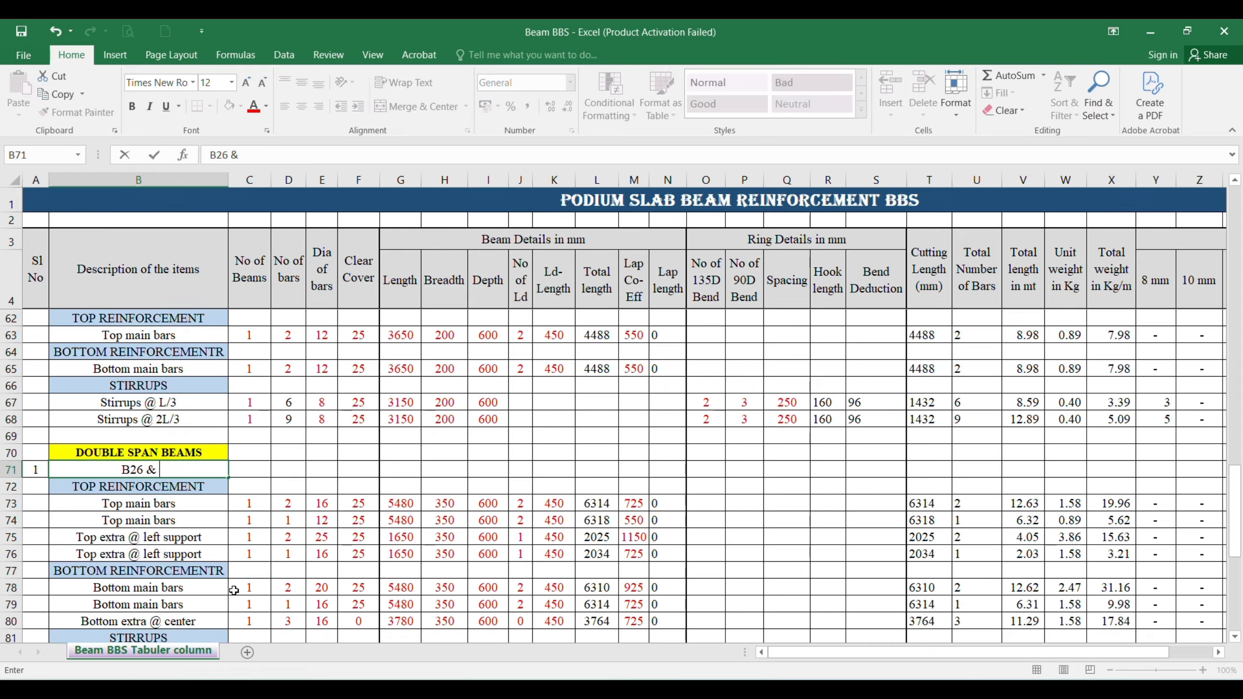
type(" B27")
key("Return")
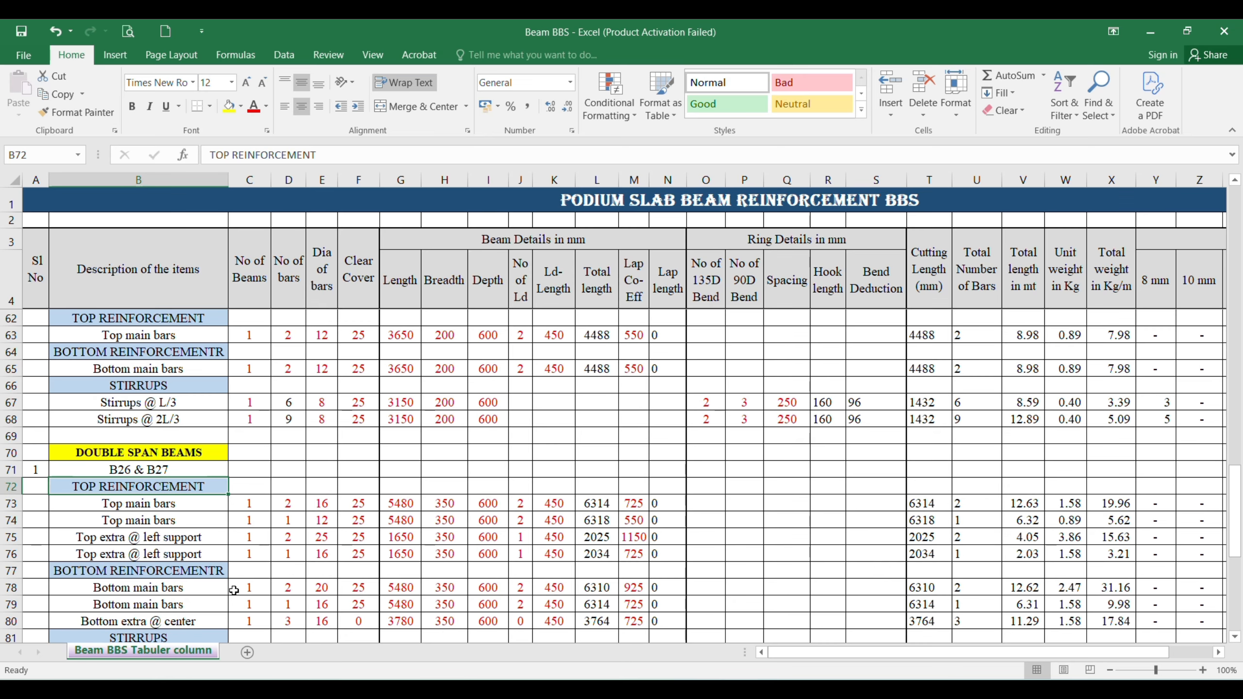
Step: Consult the AutoCAD drawing and change the first top reinforcement description in Excel cell B73 to "Top main bars for B26 & B27"
key("Down")
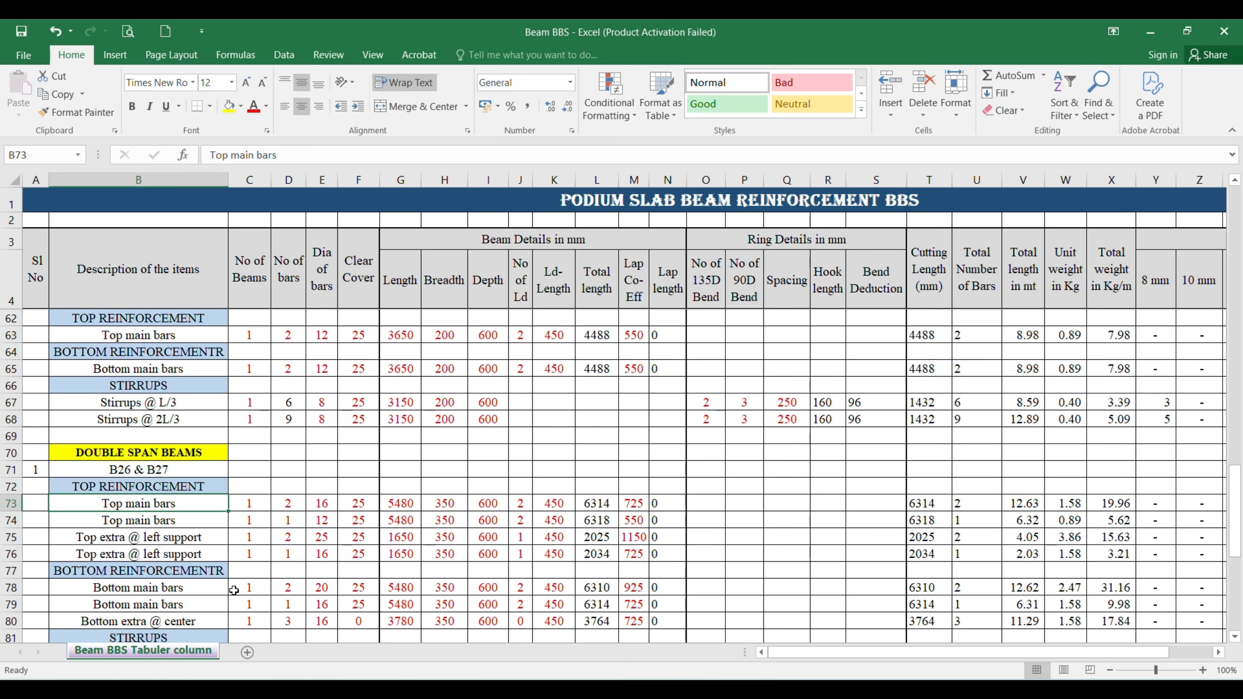
key("alt+Tab")
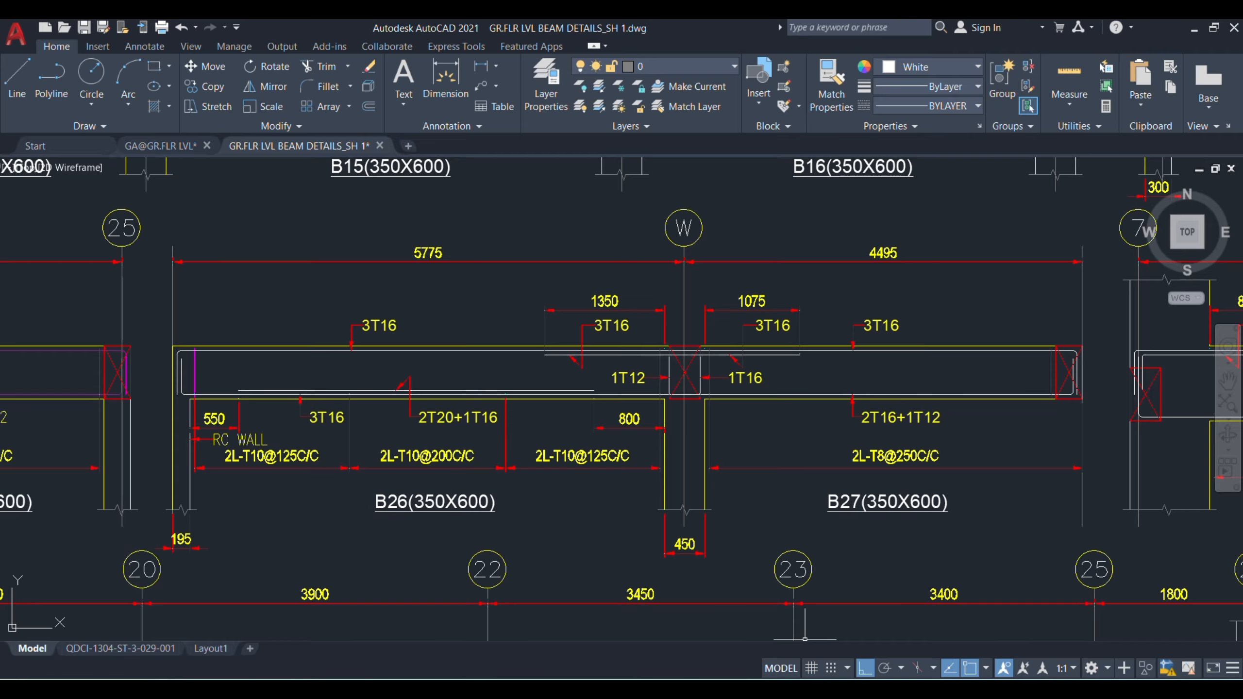
mouse_move(837, 691)
left_click(837, 612)
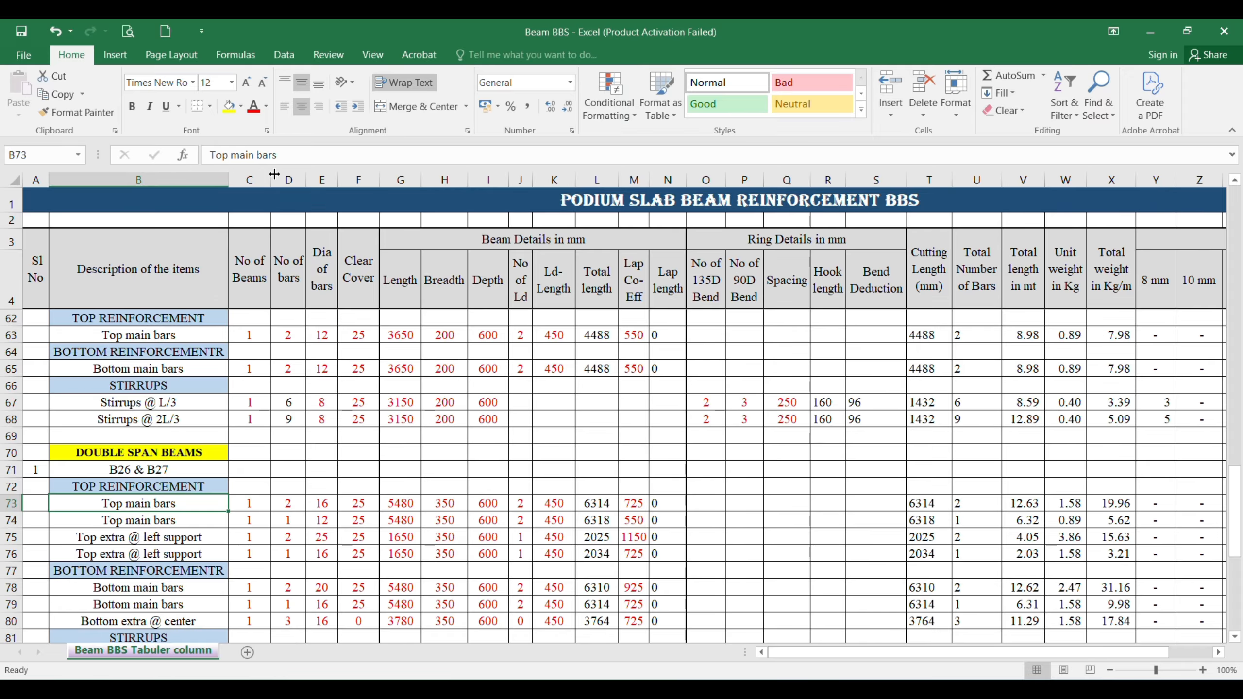
left_click(286, 157)
type("for ")
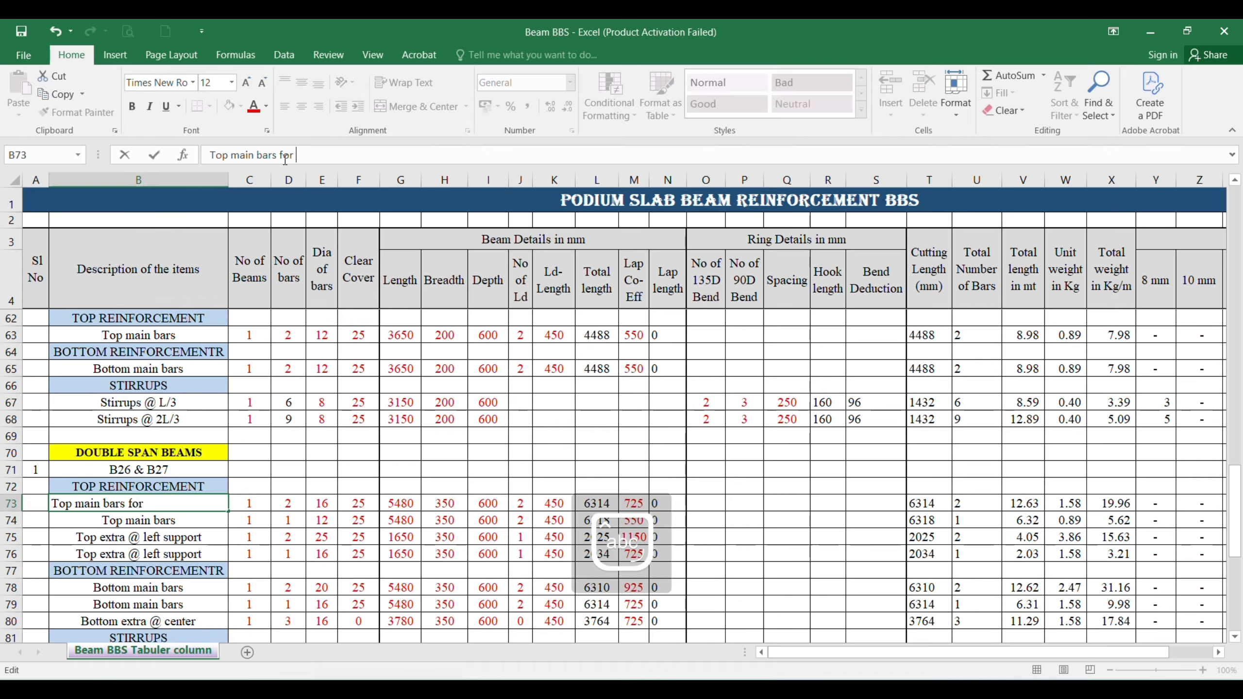
type("B26 &")
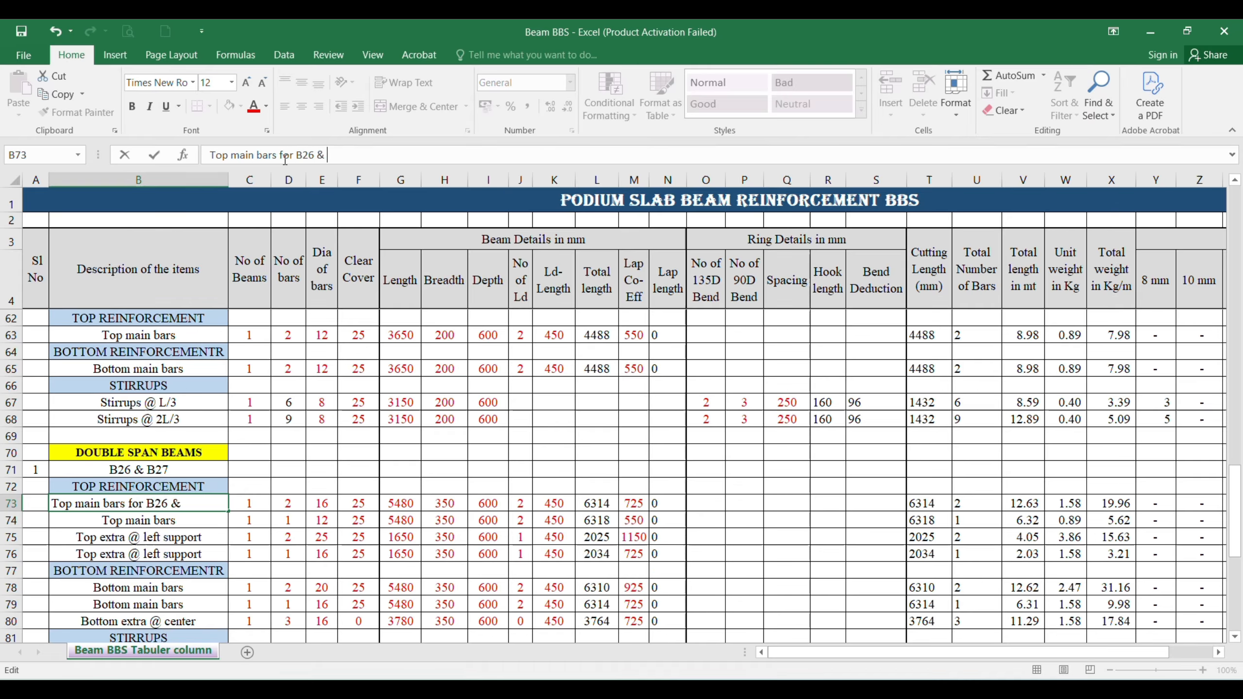
type(" B27")
key("Return")
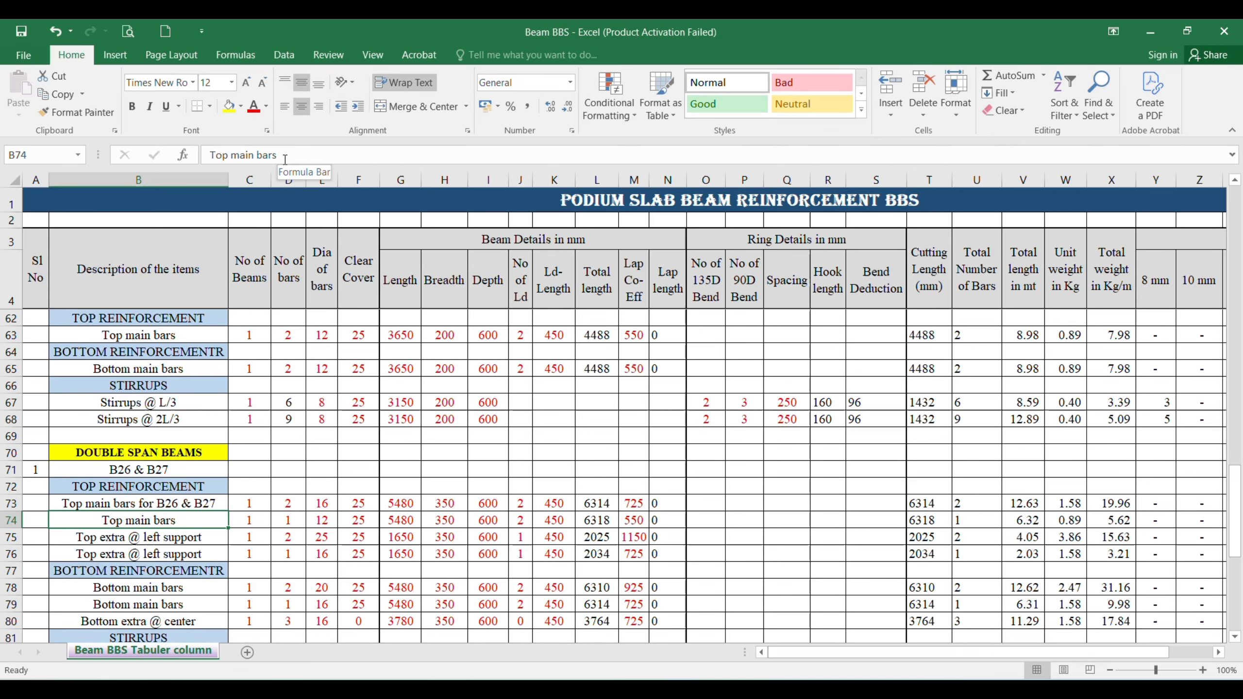
Step: Set the number of bars to 3 for the top main bars of B26 & B27
key("Up")
key("Right")
key("Right")
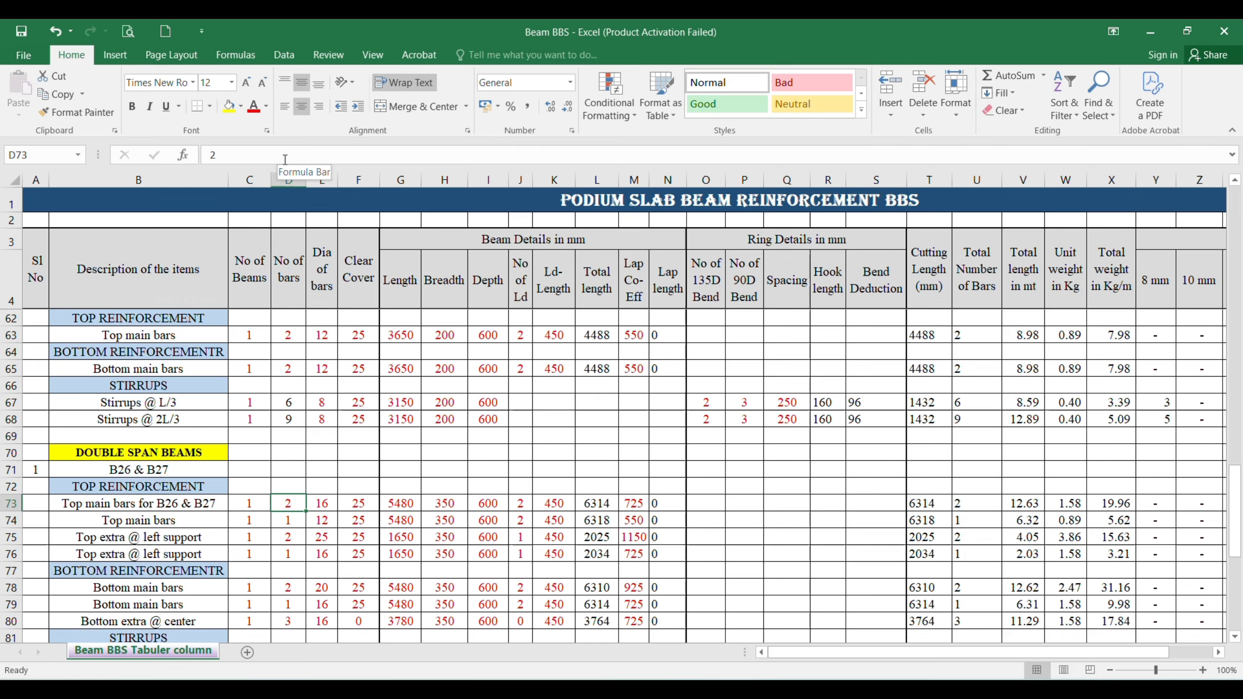
type("3")
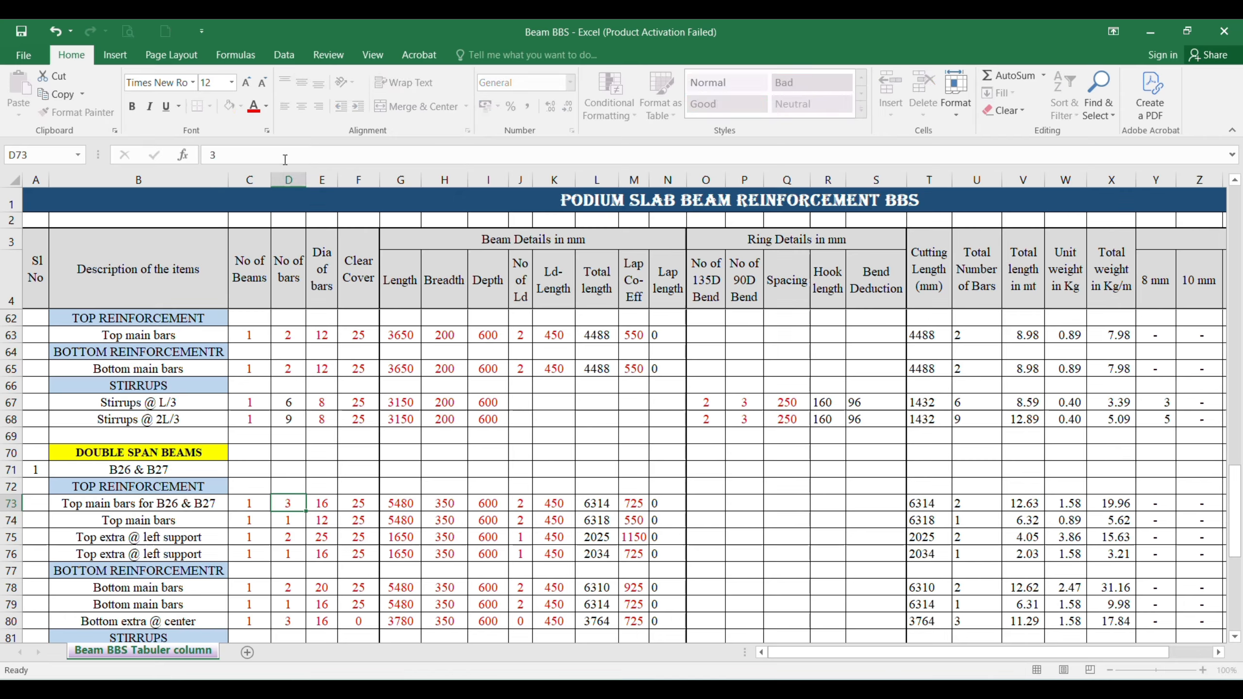
key("Right")
Step: Enter the length of the B26 & B27 top main bars as the span sum =5775+4495
key("Right")
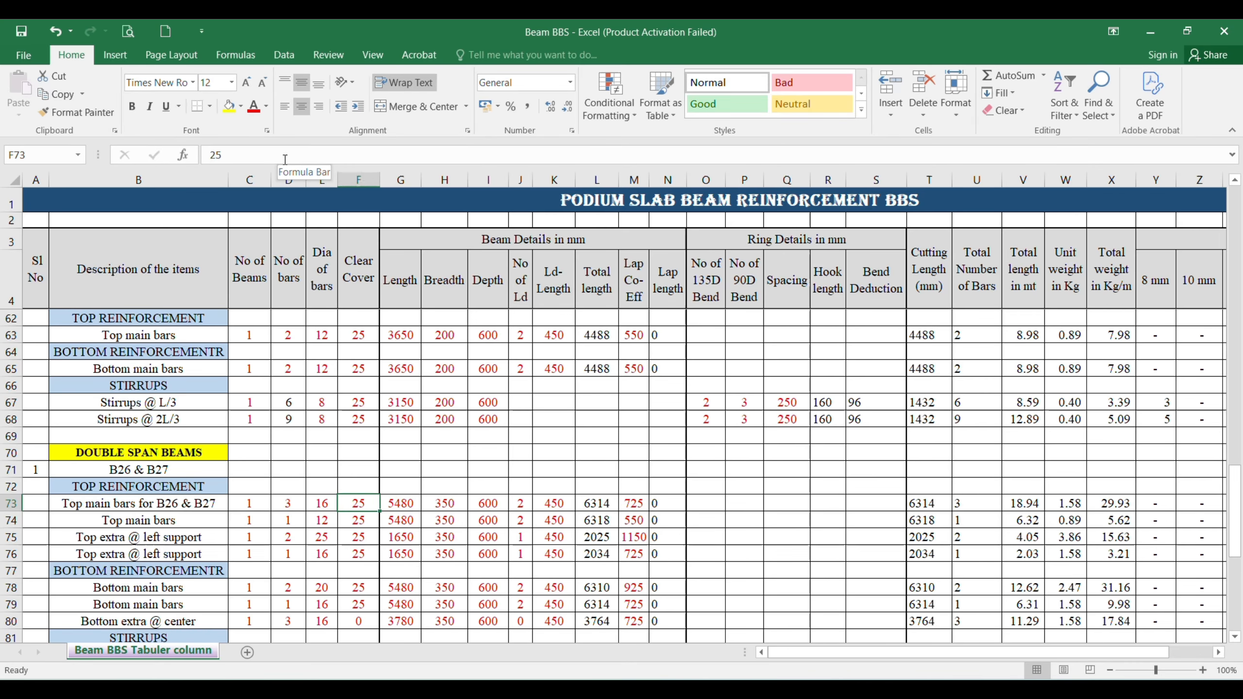
key("Right")
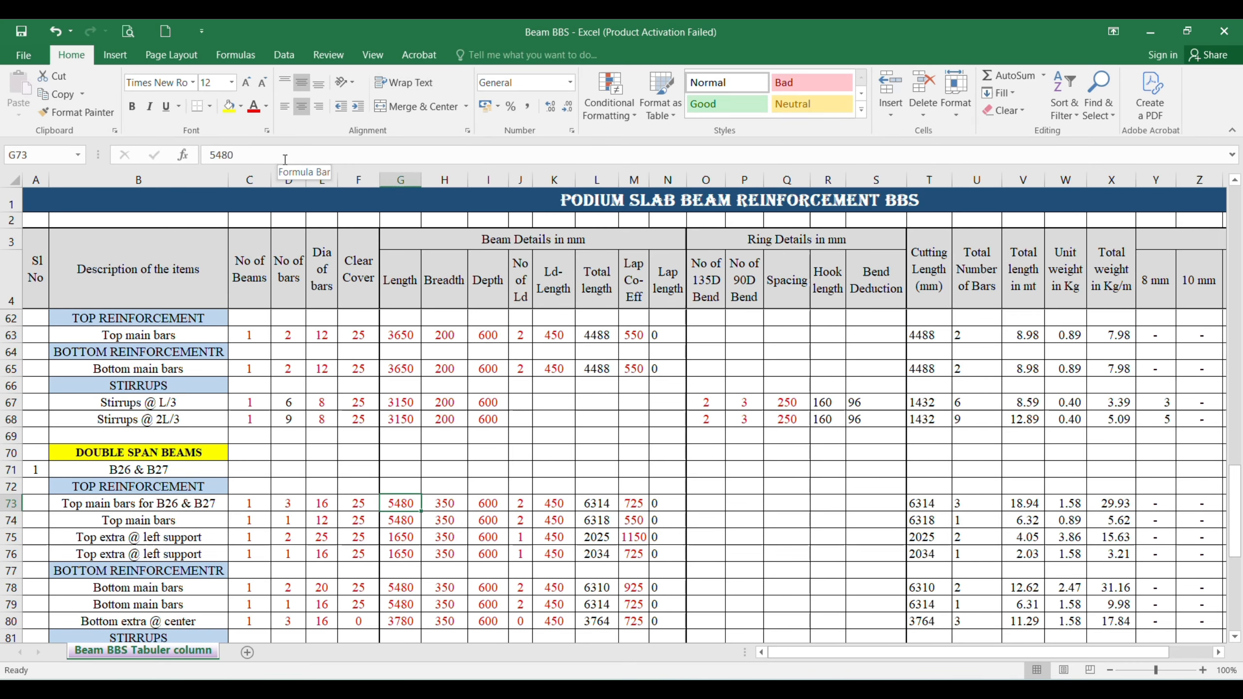
type("=")
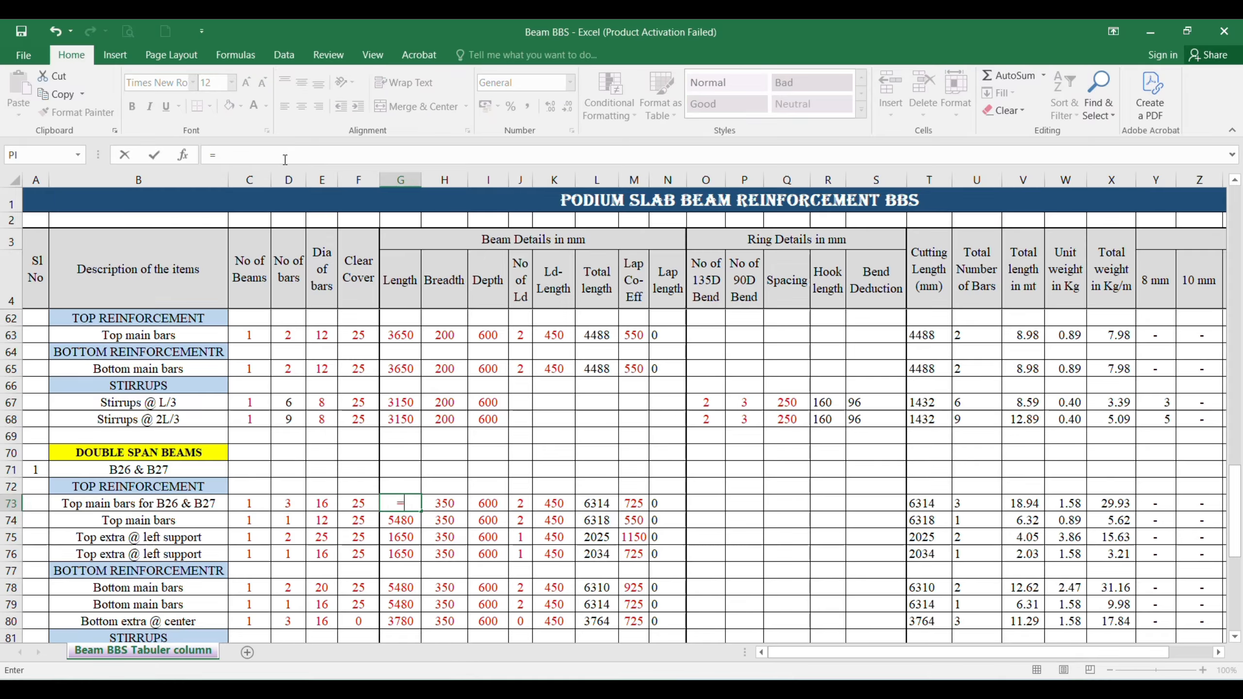
type("5775+4495")
key("Return")
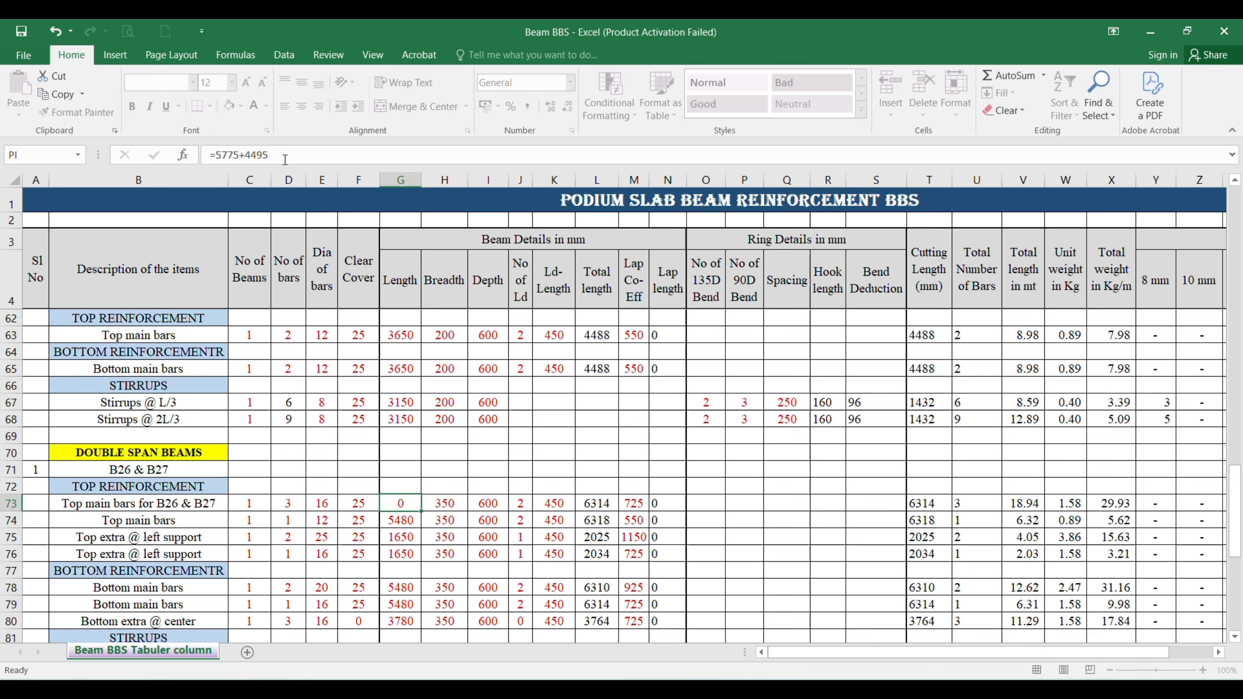
Step: Review the breadth, depth, Ld and lap coefficient values of the B26 & B27 top main bars, consulting the AutoCAD drawing
key("Up")
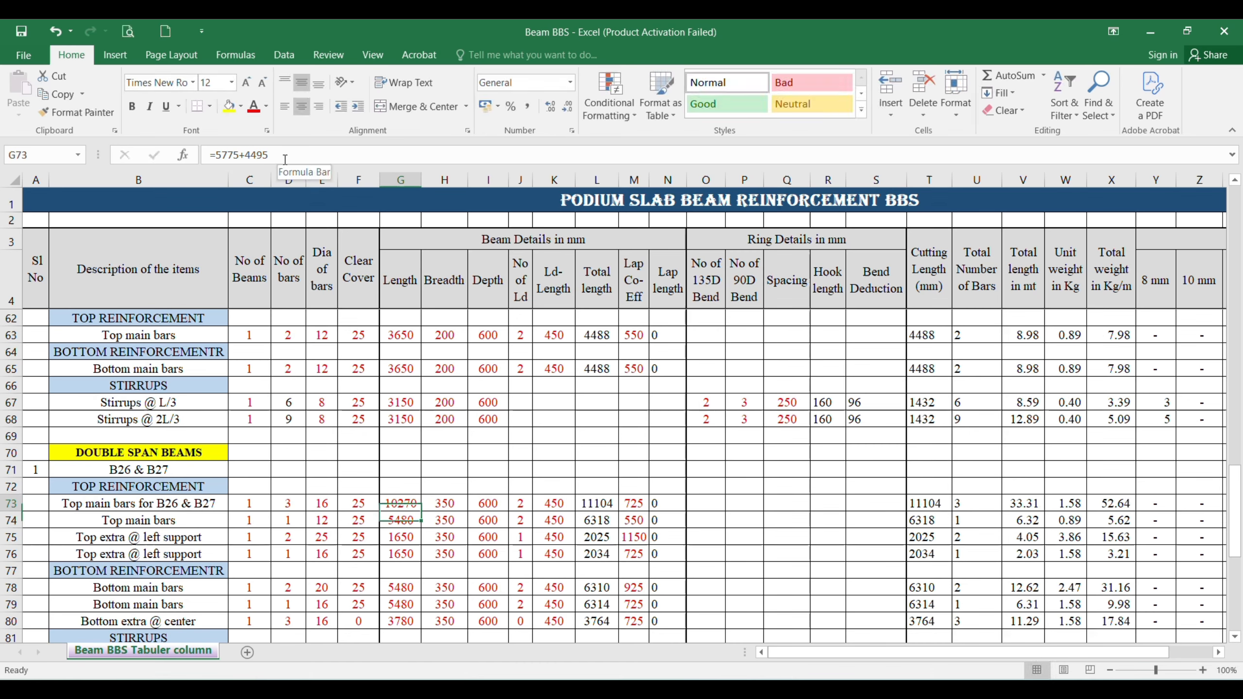
key("Right")
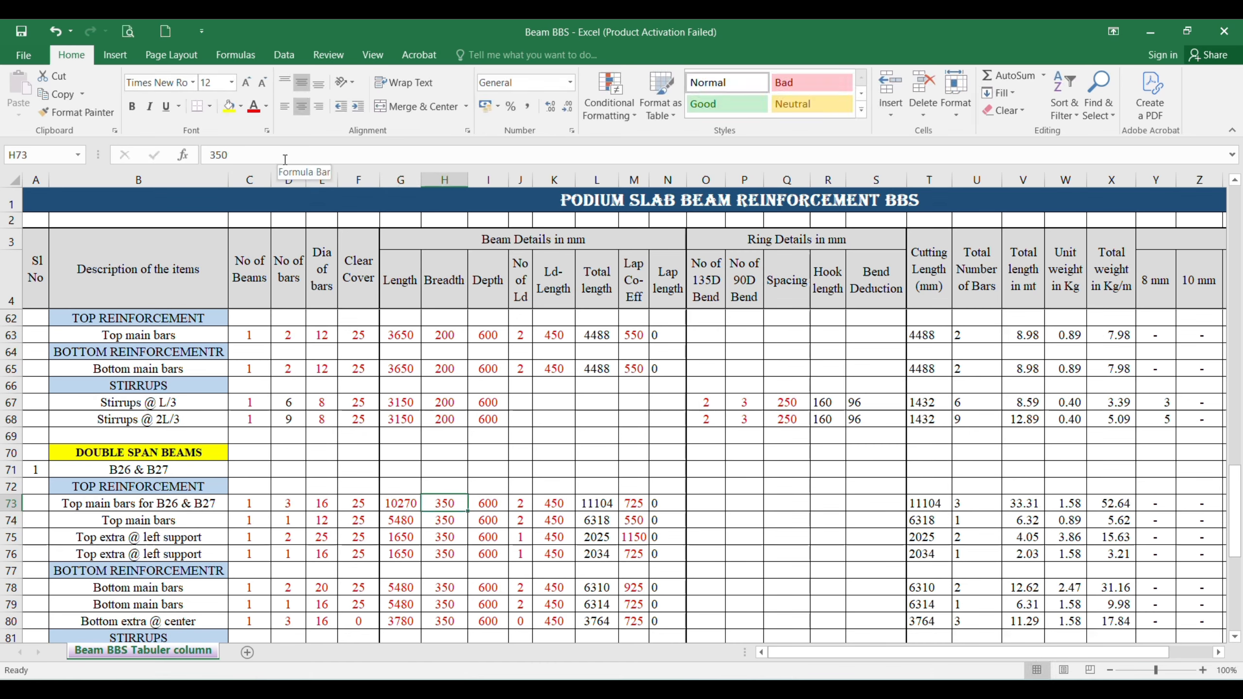
key("Right")
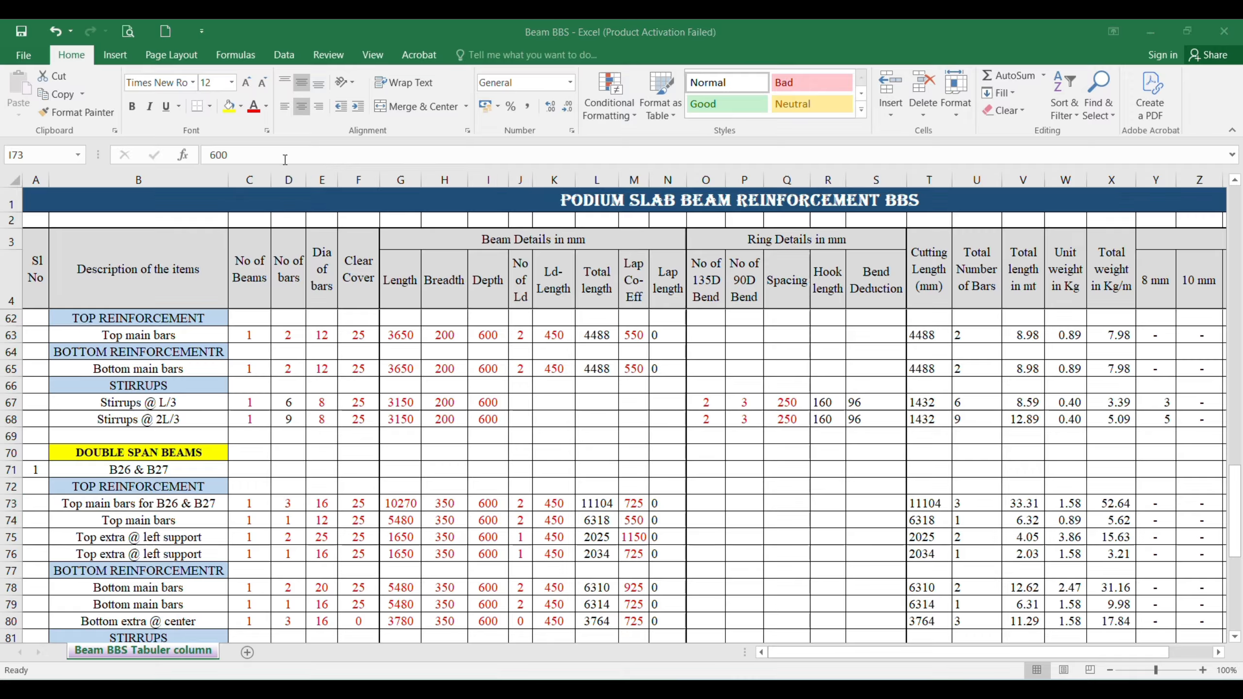
key("alt+Tab")
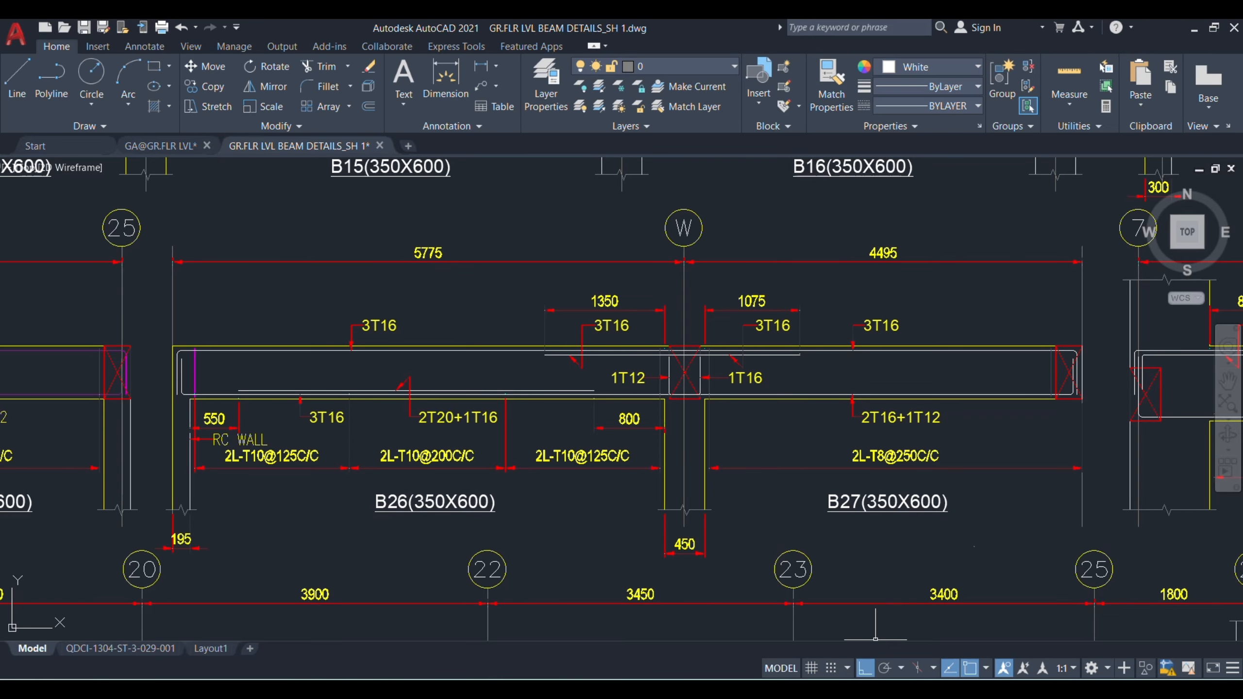
left_click(763, 690)
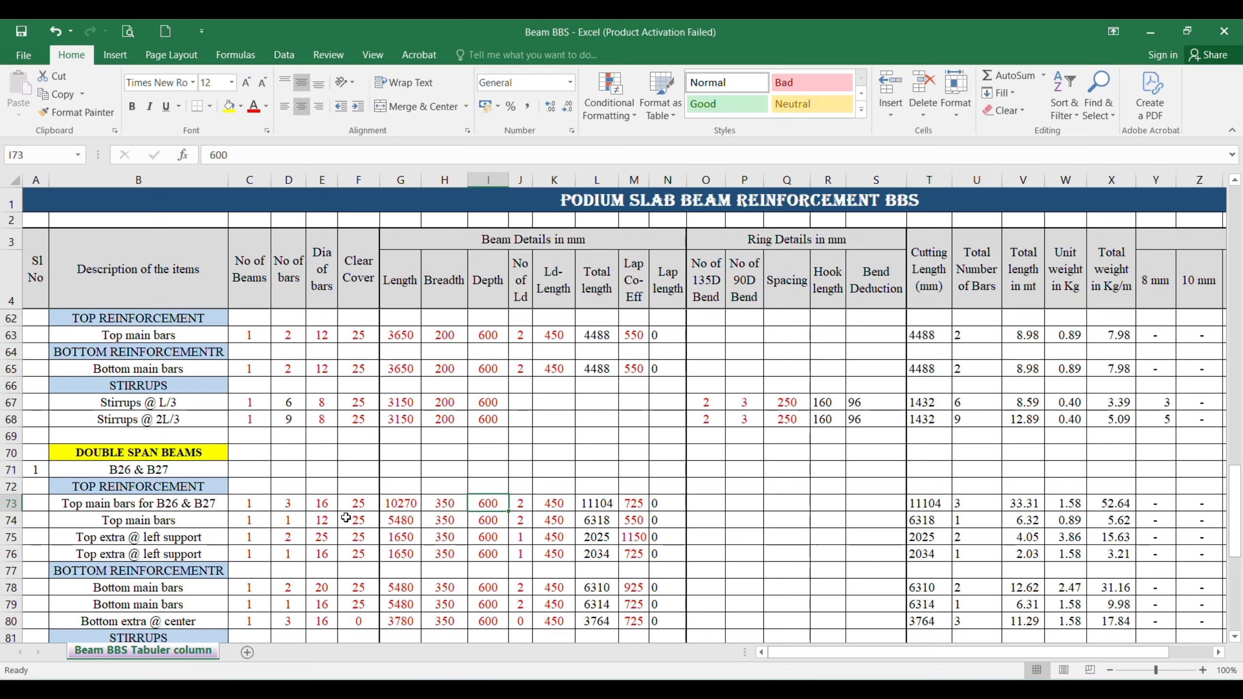
left_click(519, 502)
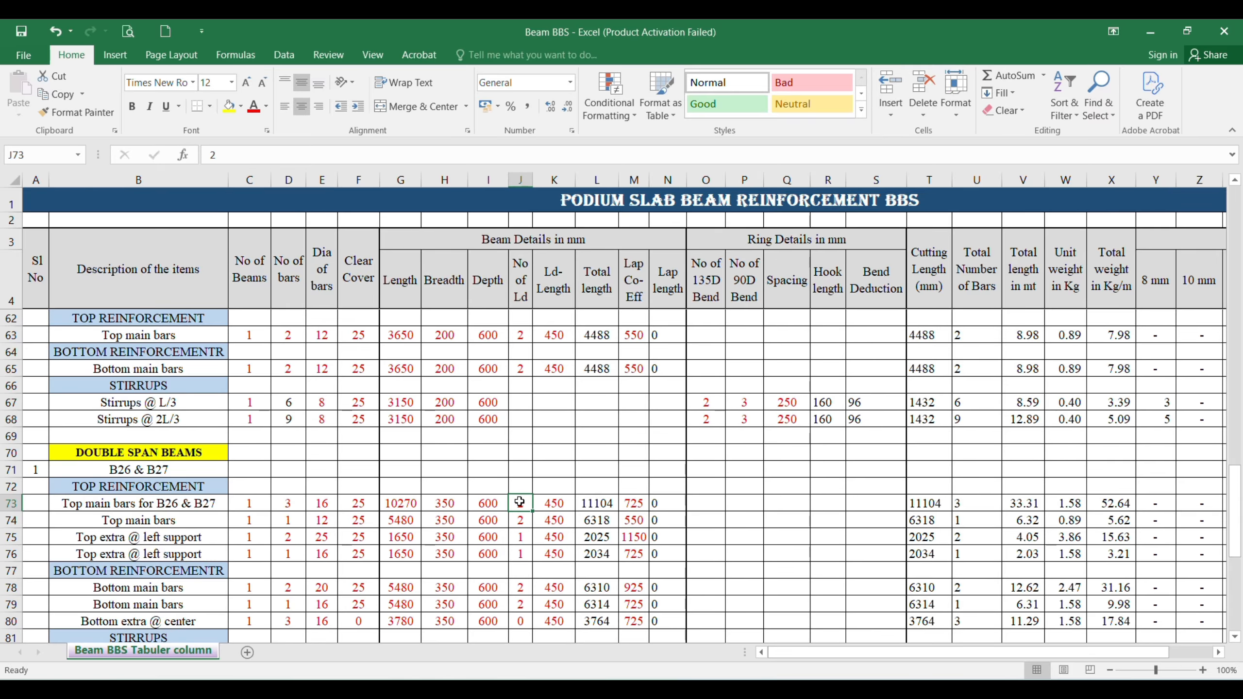
left_click(547, 506)
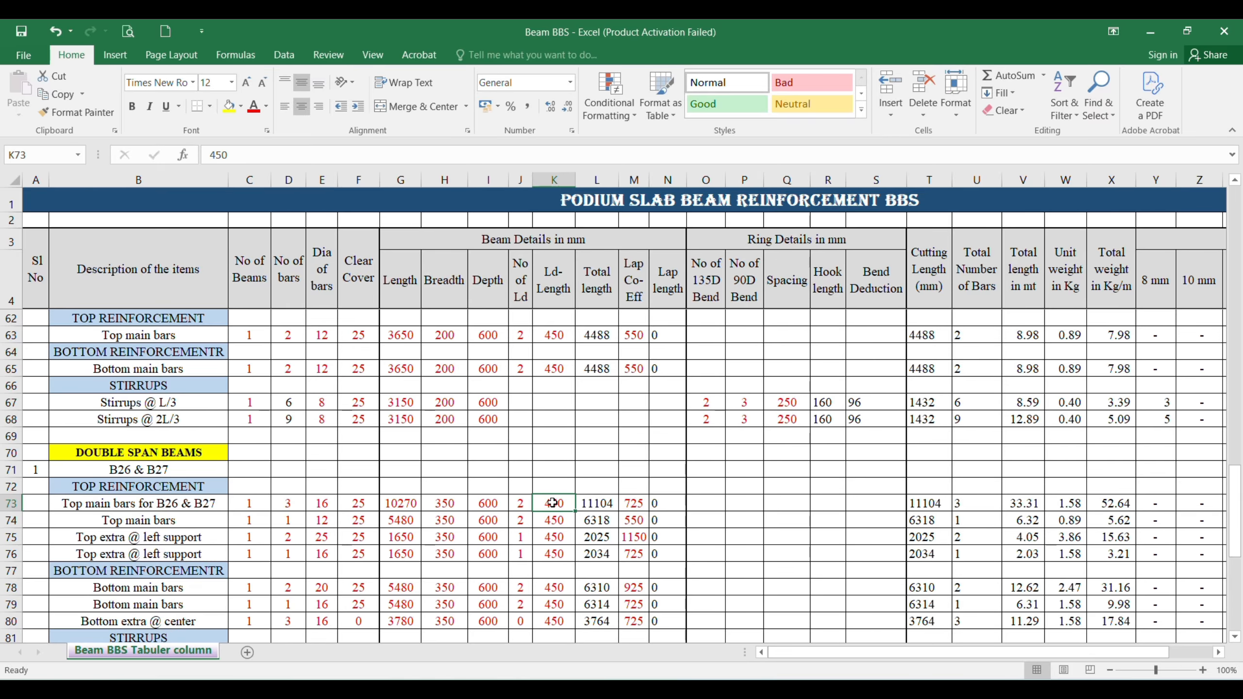
left_click(643, 503)
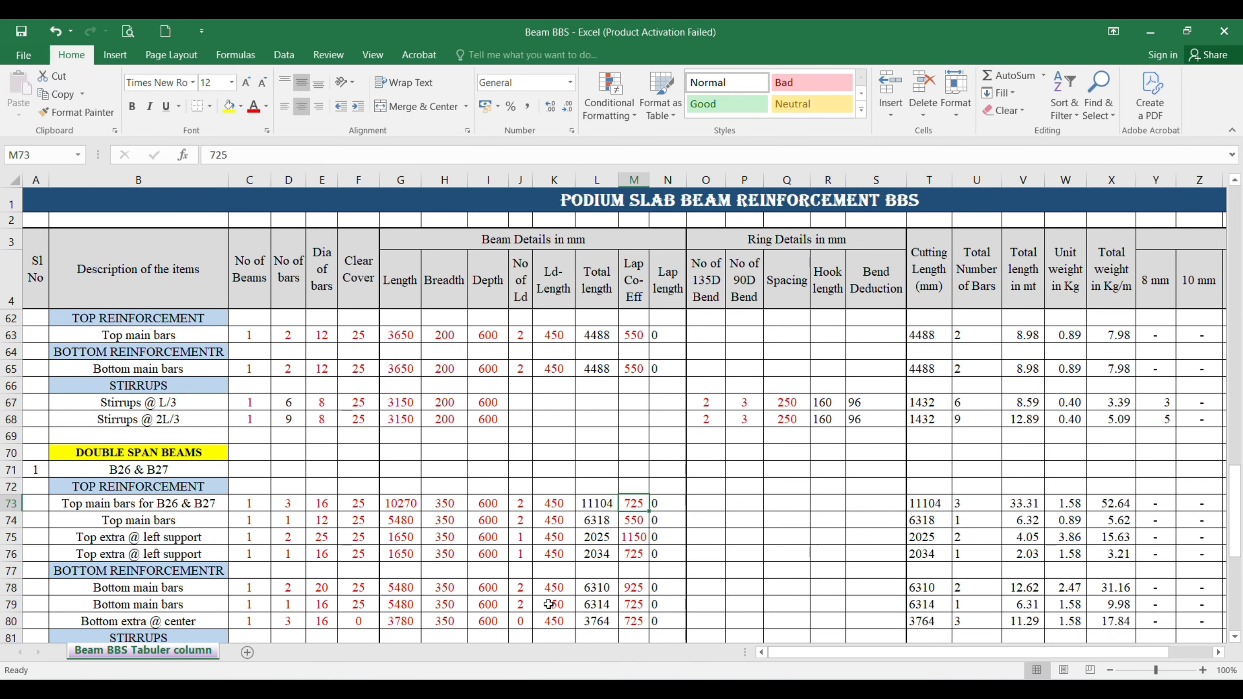
Step: Compare the second top main bars row with the B26 and B27 top reinforcement in AutoCAD, and return to the Excel sheet
left_click(108, 524)
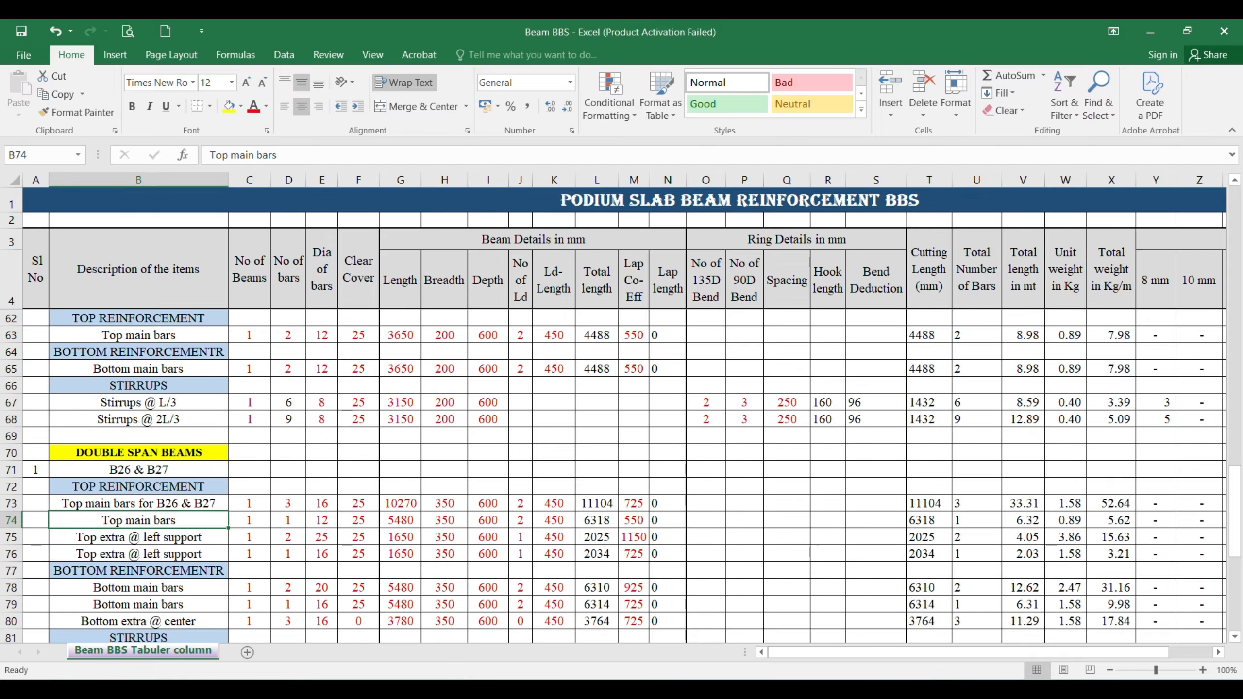
mouse_move(837, 690)
mouse_move(798, 689)
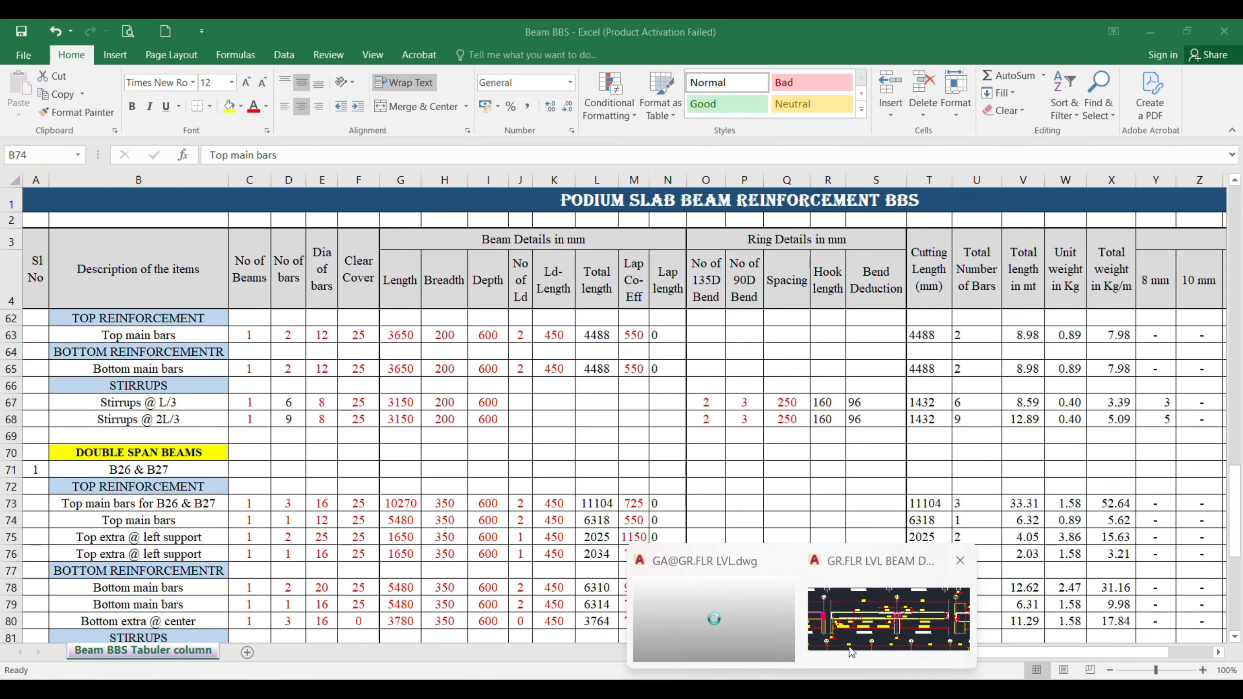
left_click(881, 622)
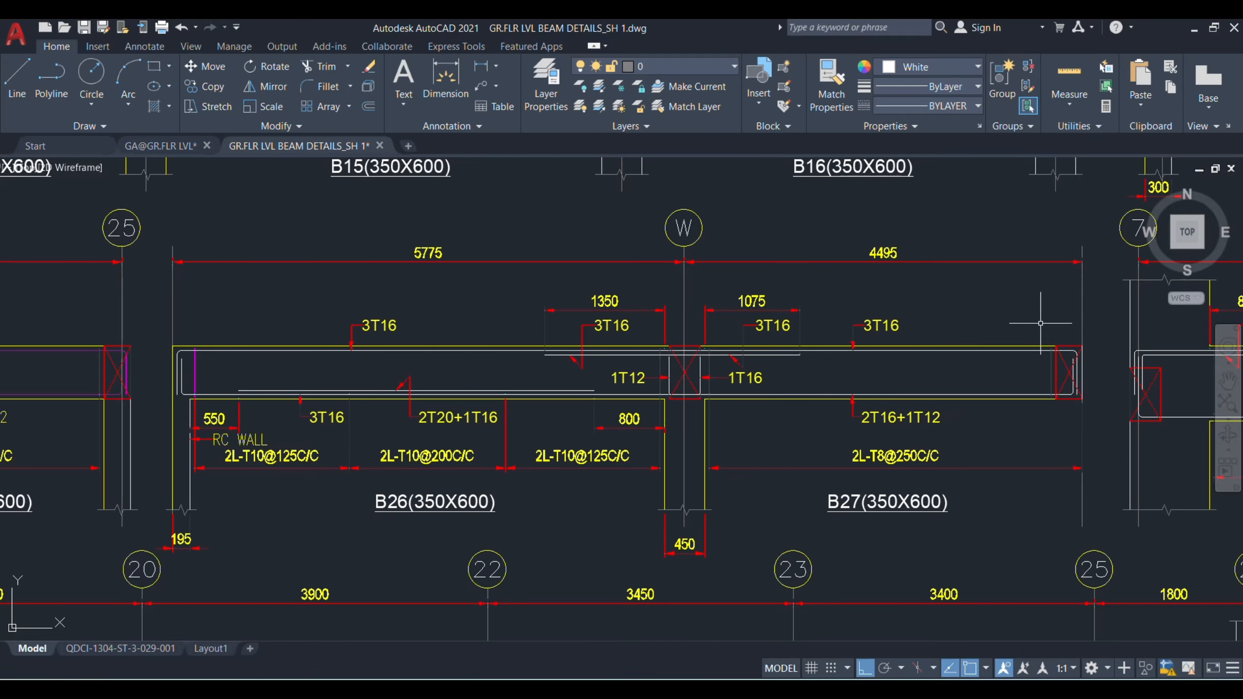
mouse_move(838, 688)
left_click(844, 625)
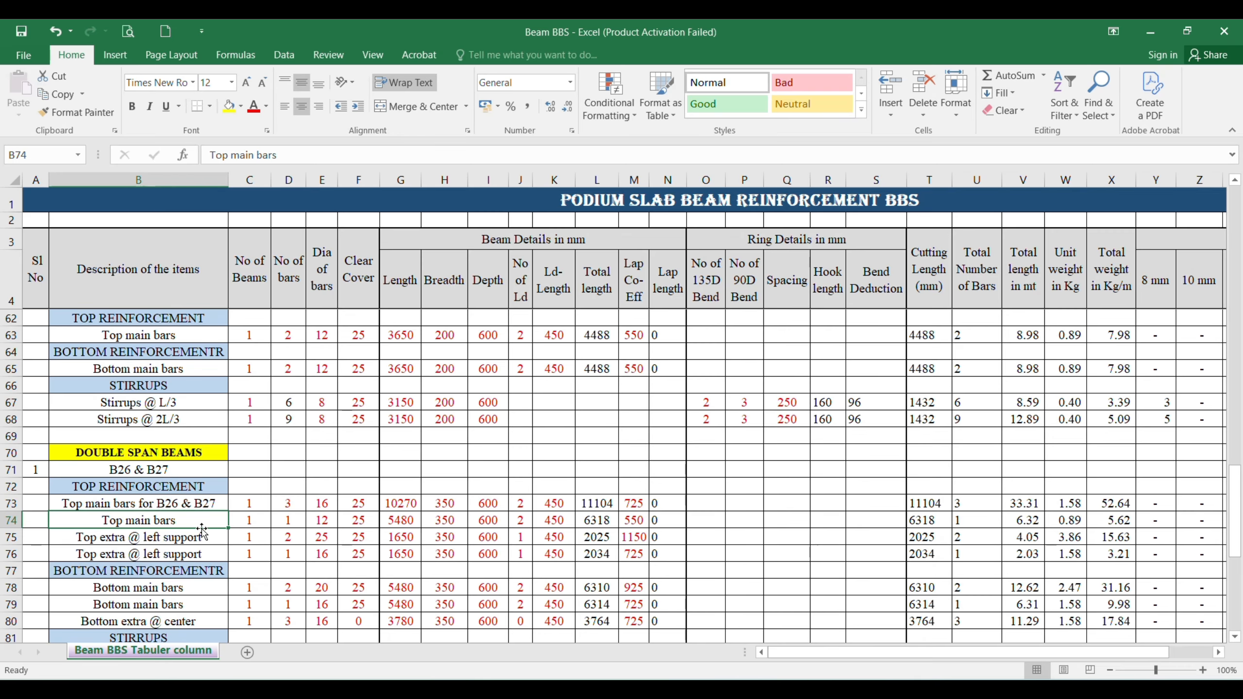
Step: Set the beam and bar counts of the second top main bars row (row 74) to 0, and delete that row
left_click(259, 517)
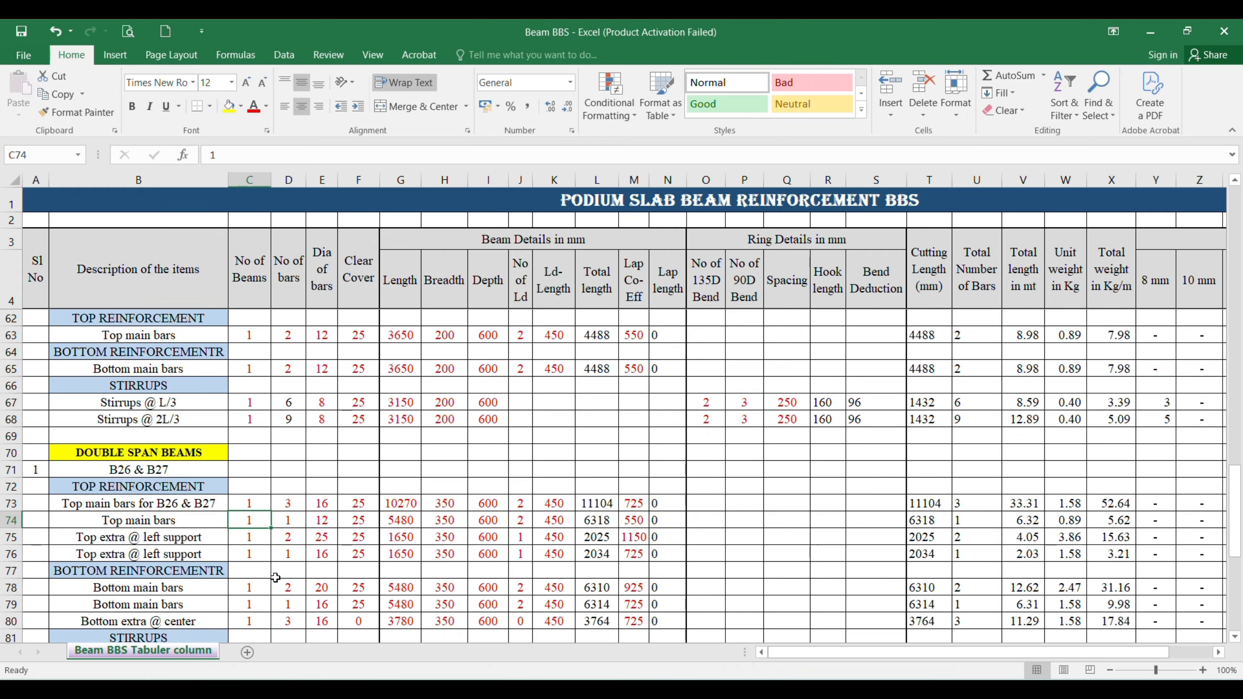
type("0")
key("Right")
type("0")
key("Return")
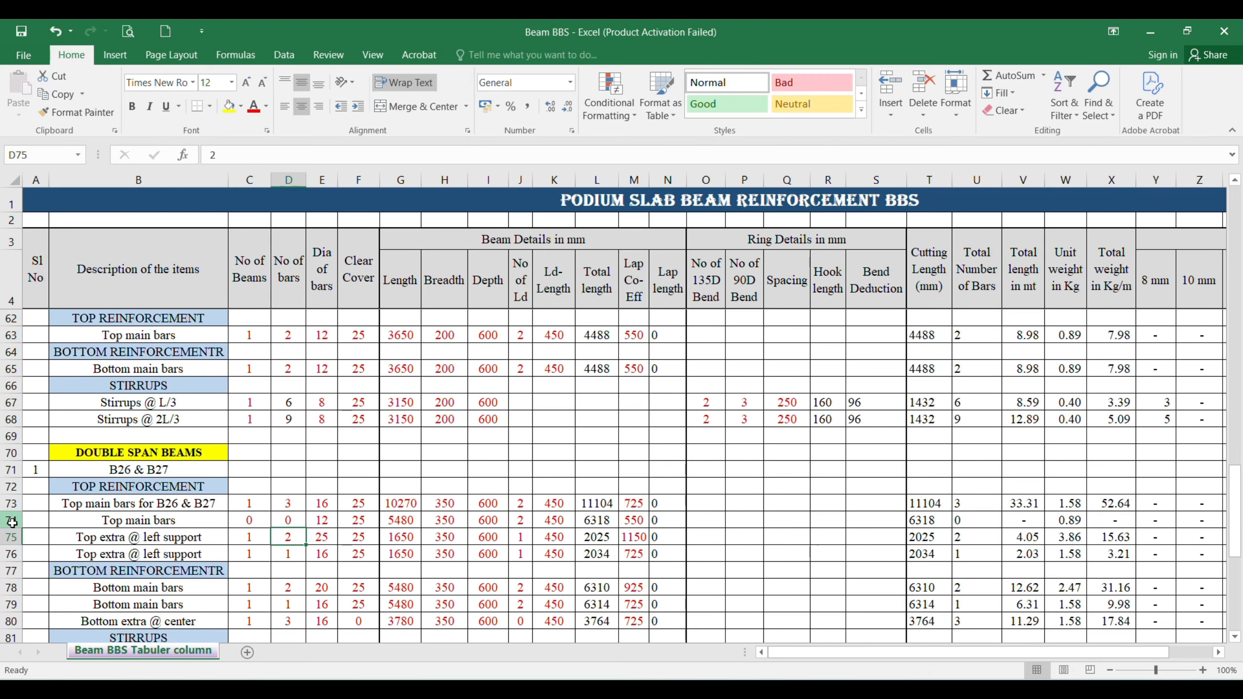
right_click(11, 523)
left_click(39, 416)
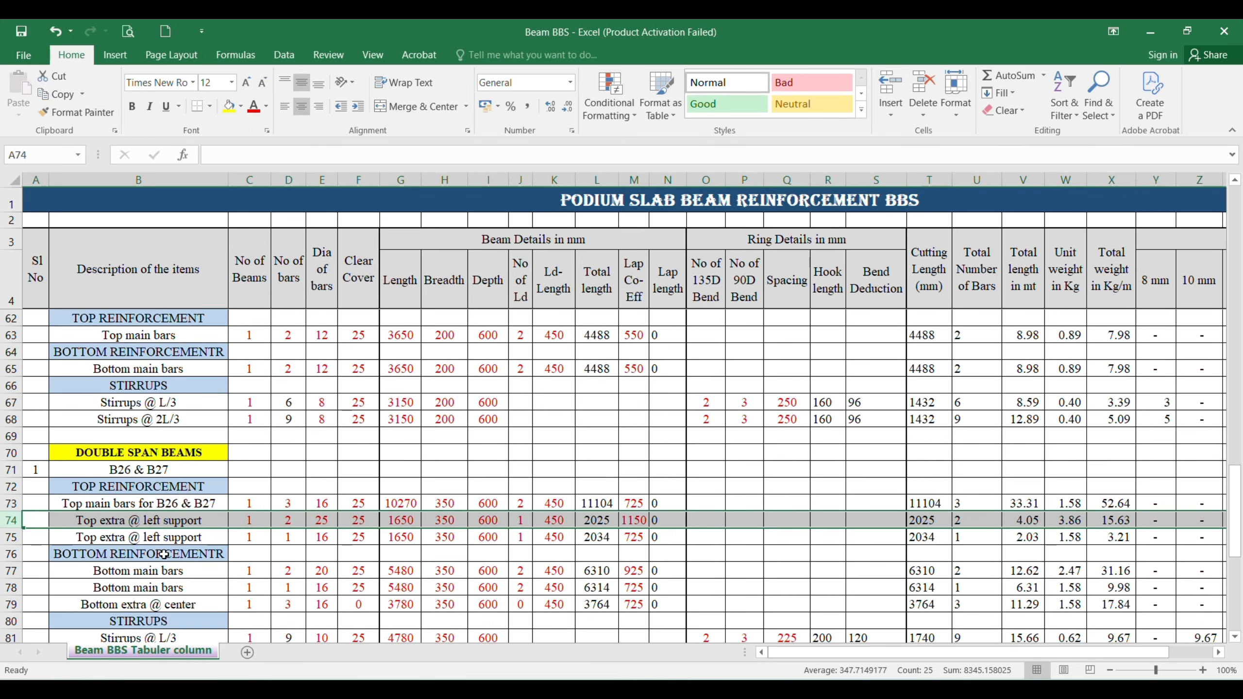
Step: Change the first top extra bar description in row 74 to "Top extra B/n B26 & B27"
left_click(146, 528)
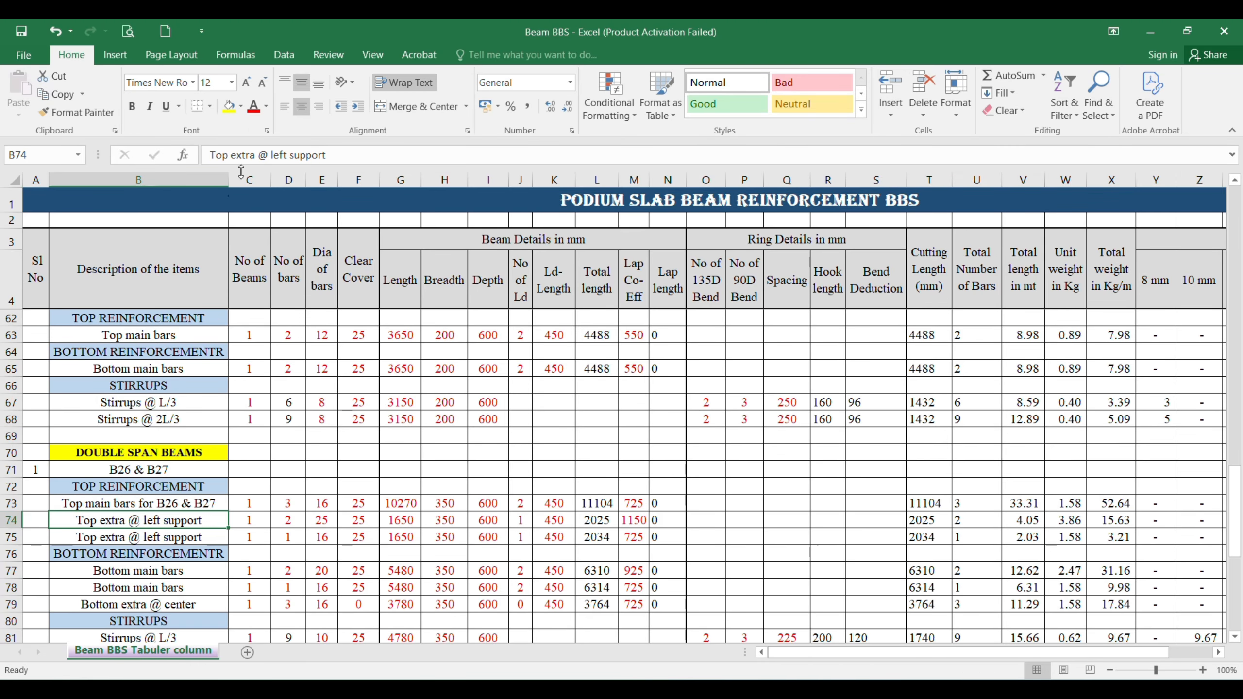
left_click_drag(258, 155, 326, 155)
type("B/n B2")
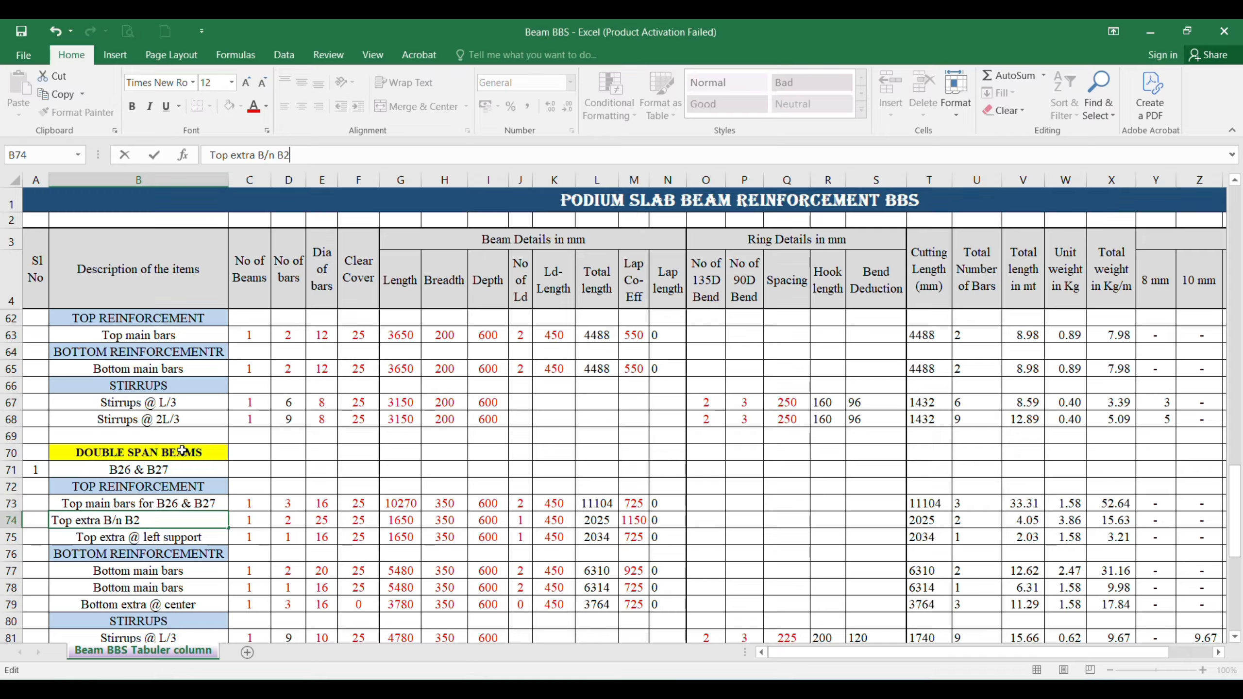
type("6 & B27")
key("Return")
Step: Set the top extra bars in row 74 to 3 bars of 16 mm diameter, consulting the AutoCAD beam drawing
key("Up")
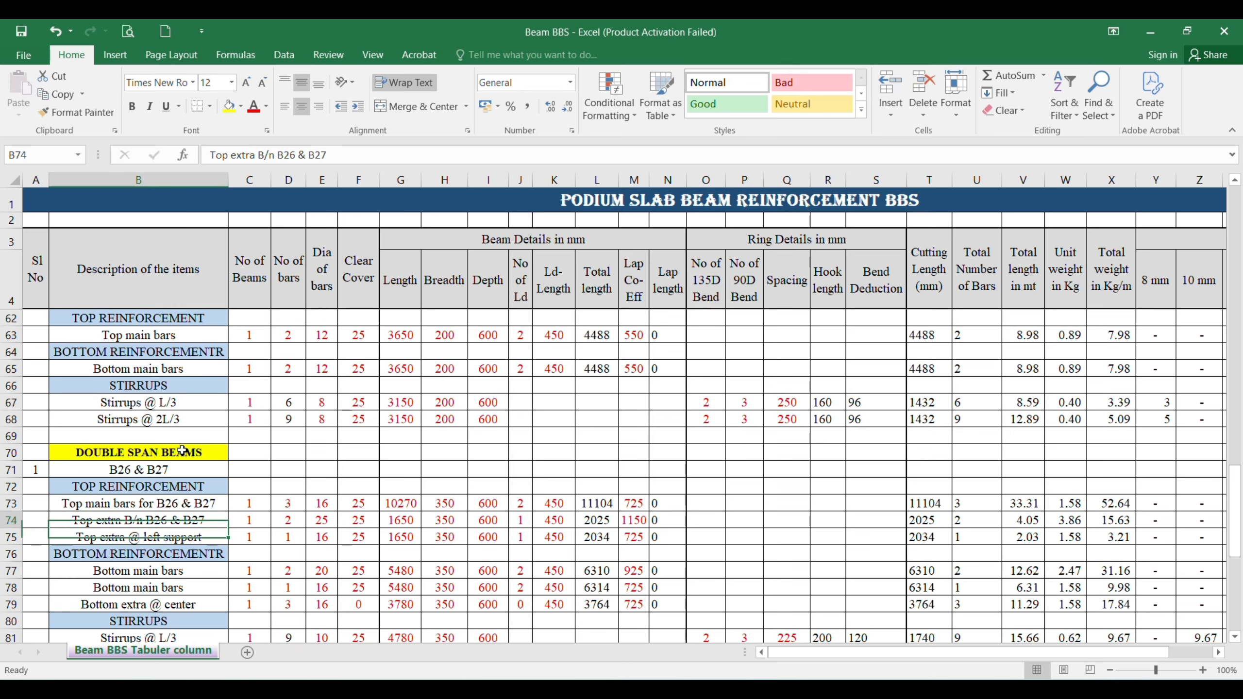
key("Right")
key("Right")
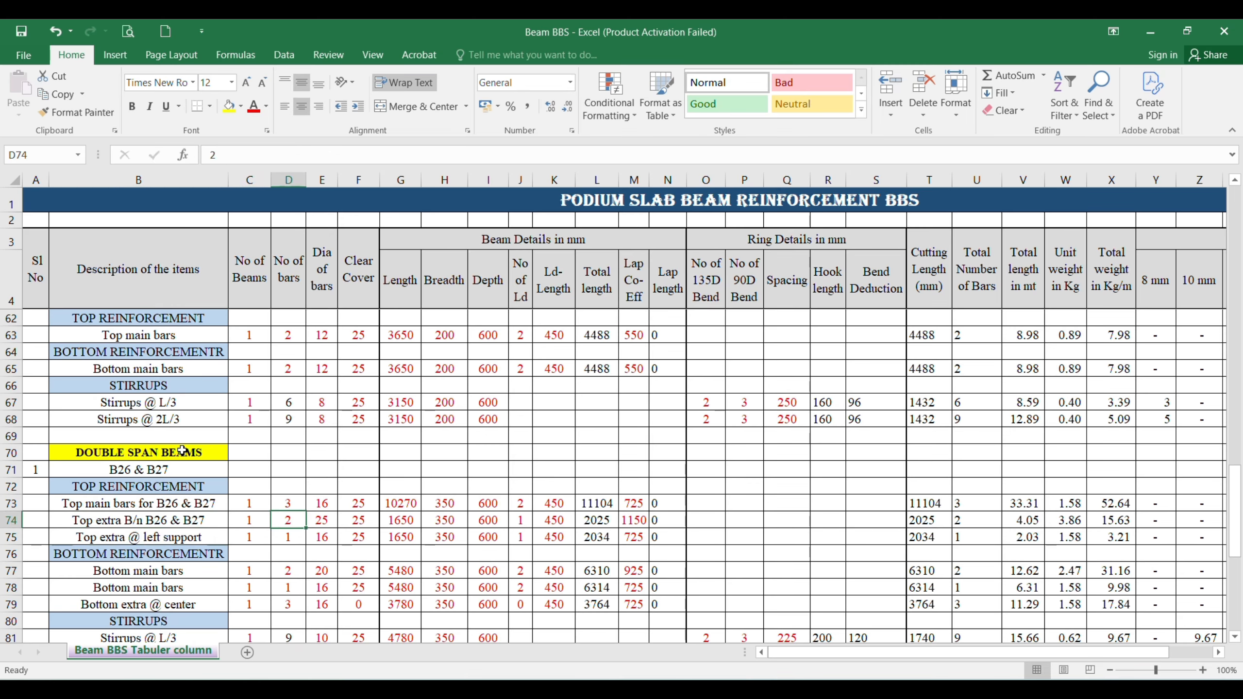
key("alt+Tab")
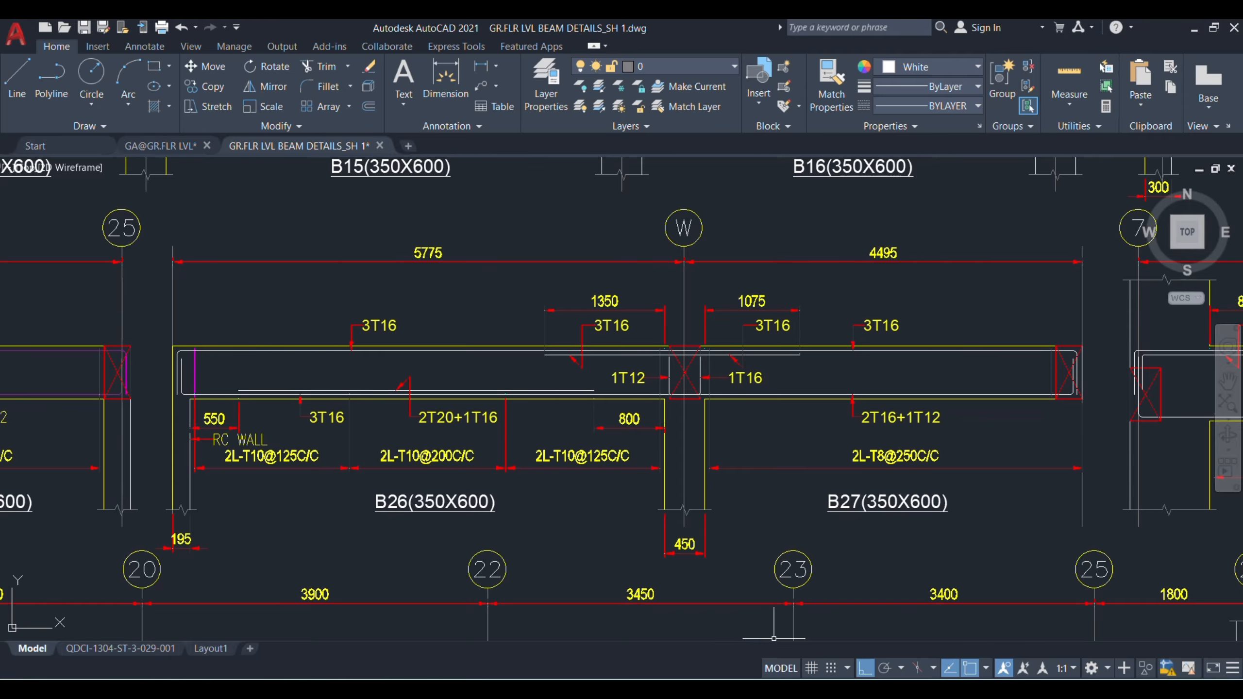
mouse_move(837, 687)
left_click(834, 641)
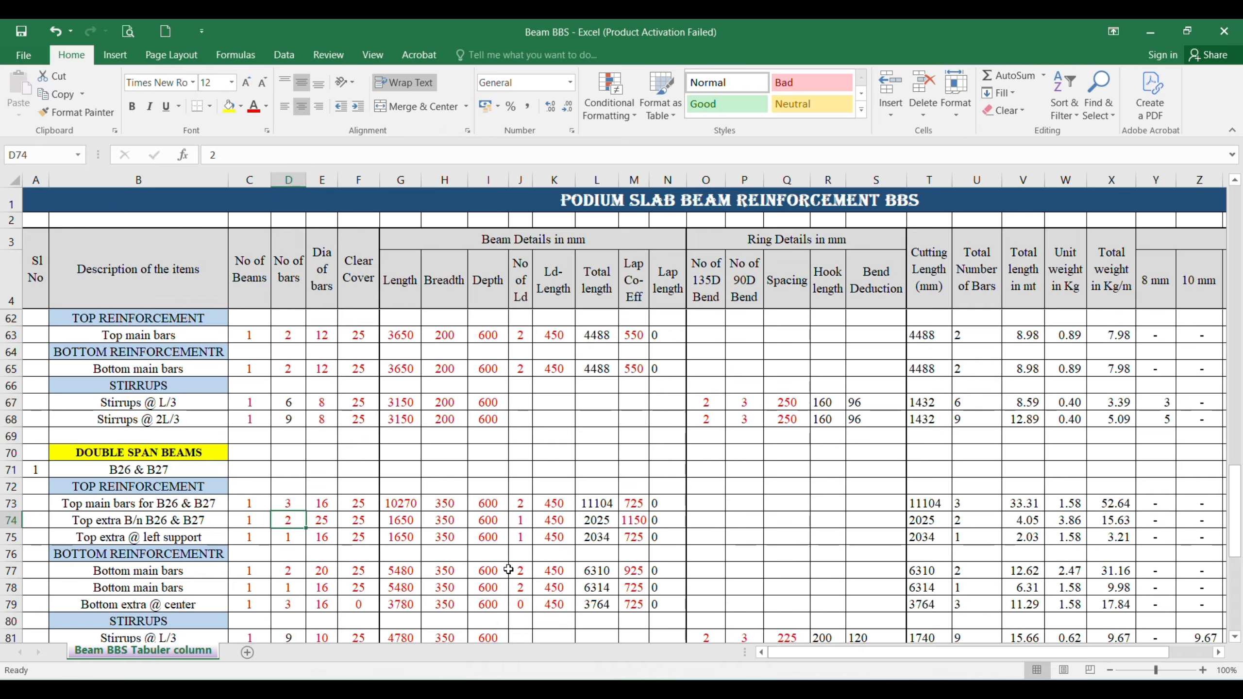
type("3")
key("Tab")
type("16")
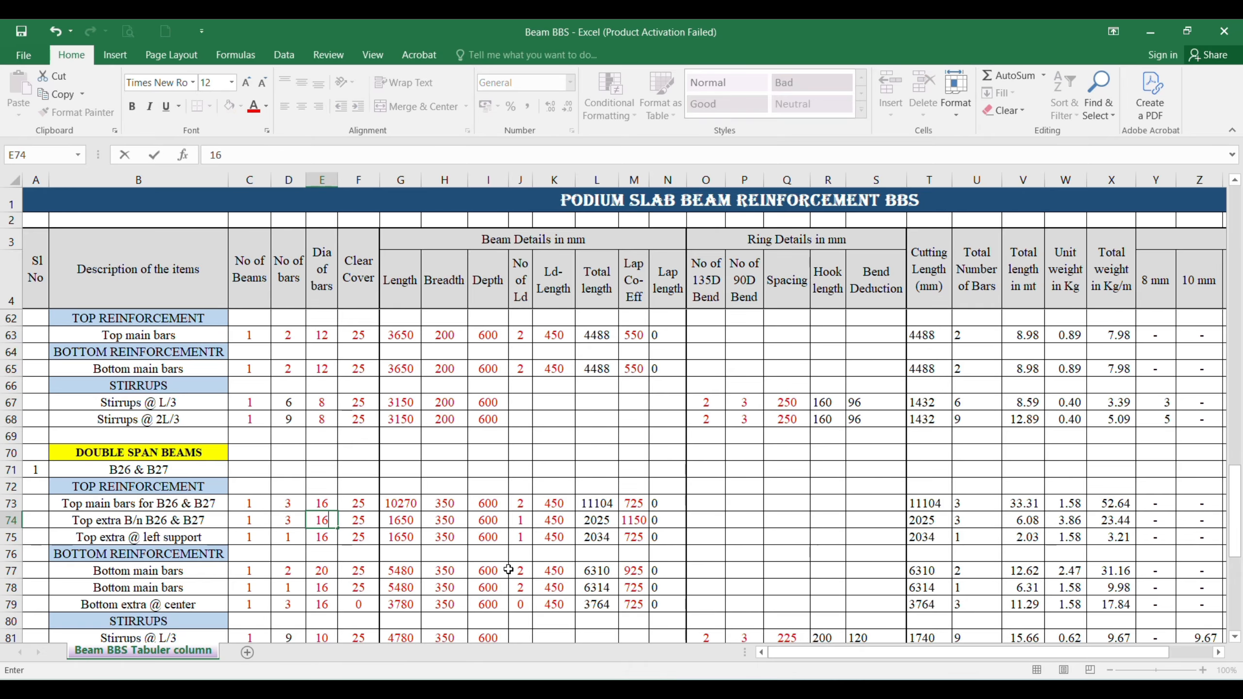
key("Tab")
key("Tab")
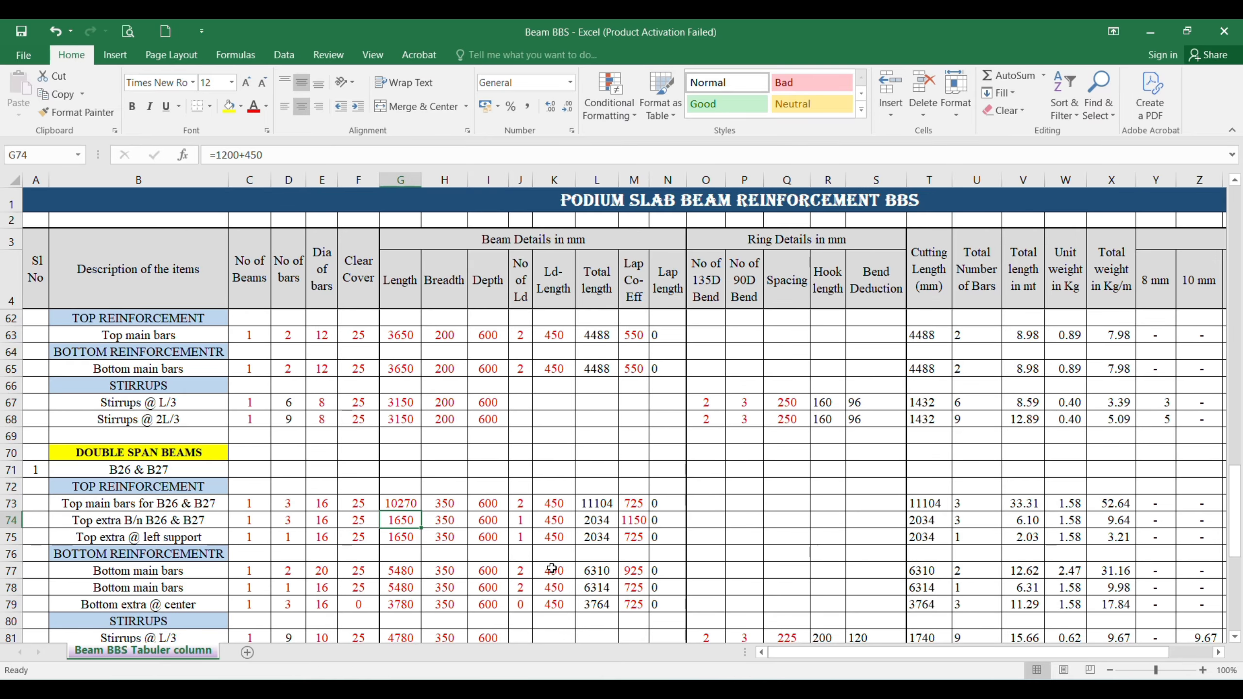
Step: Check the top extra bar extents in AutoCAD, and set the row 74 length in Excel to =1350+450+1075
left_click(886, 627)
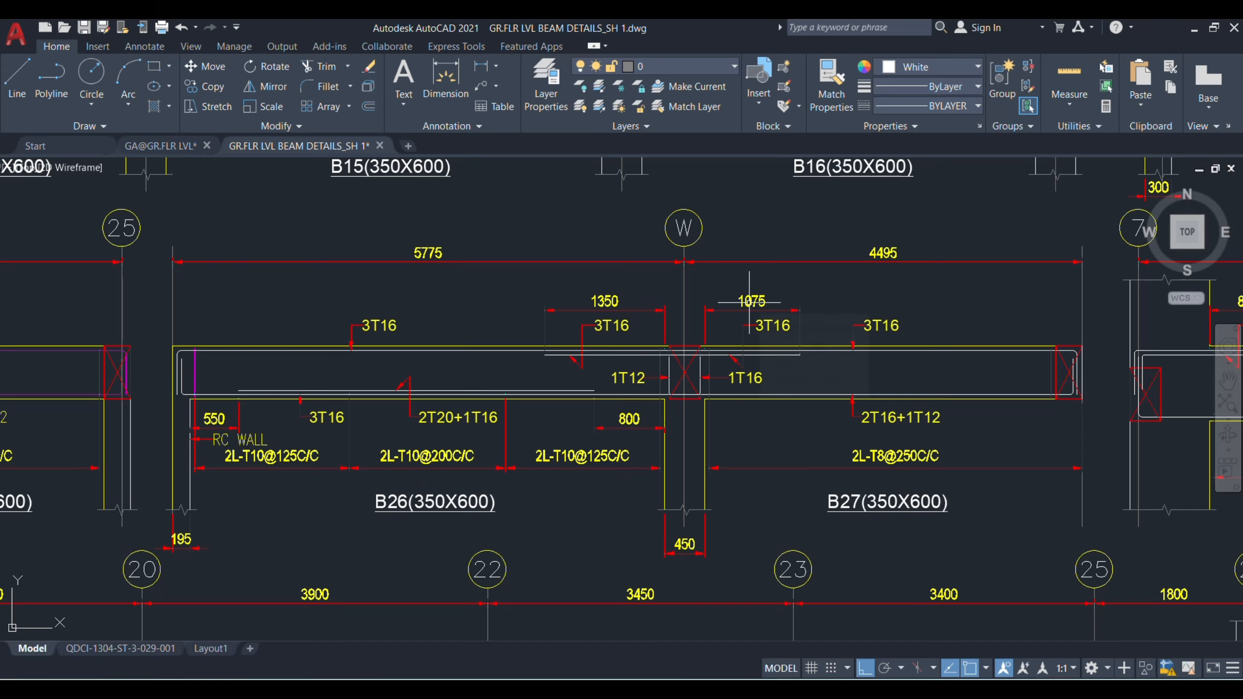
mouse_move(749, 302)
mouse_move(752, 356)
left_click(837, 640)
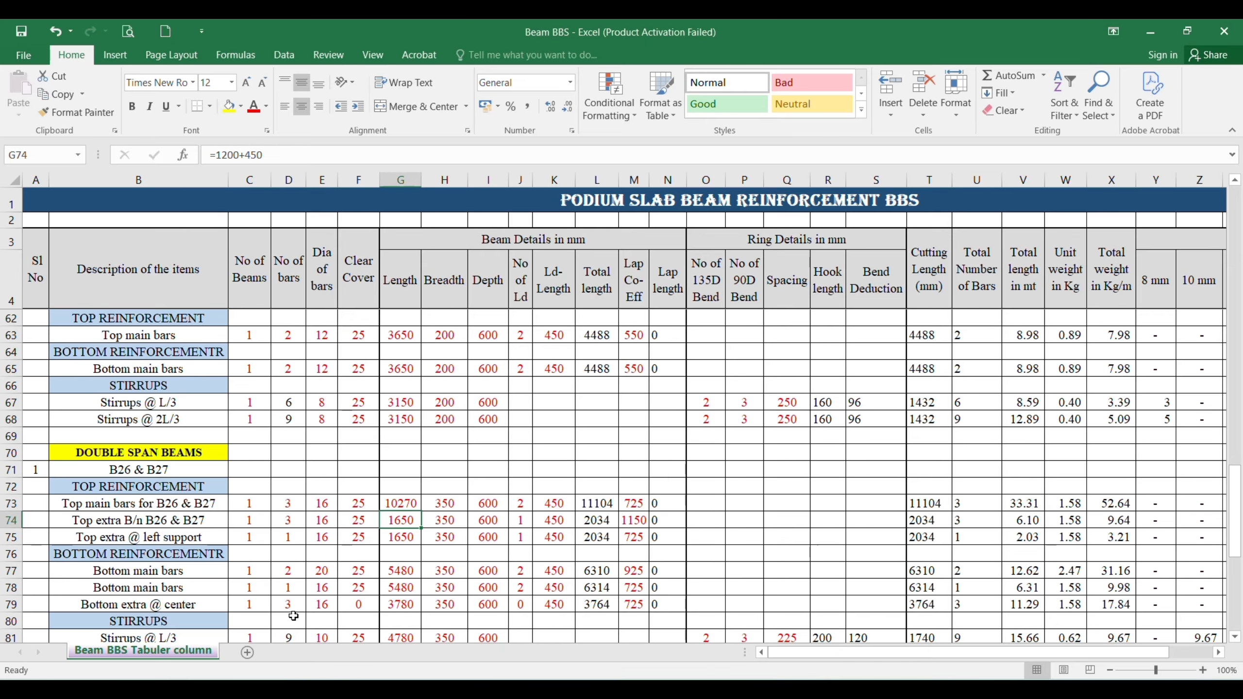
type("=")
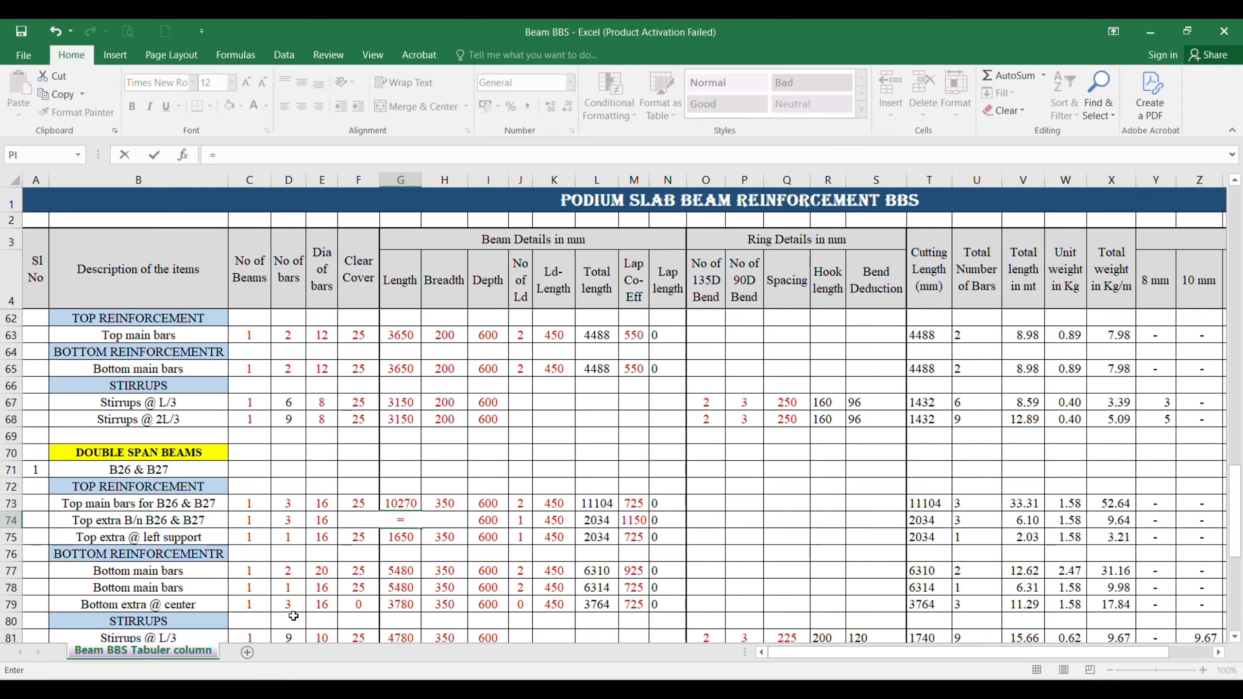
type("1350+450+")
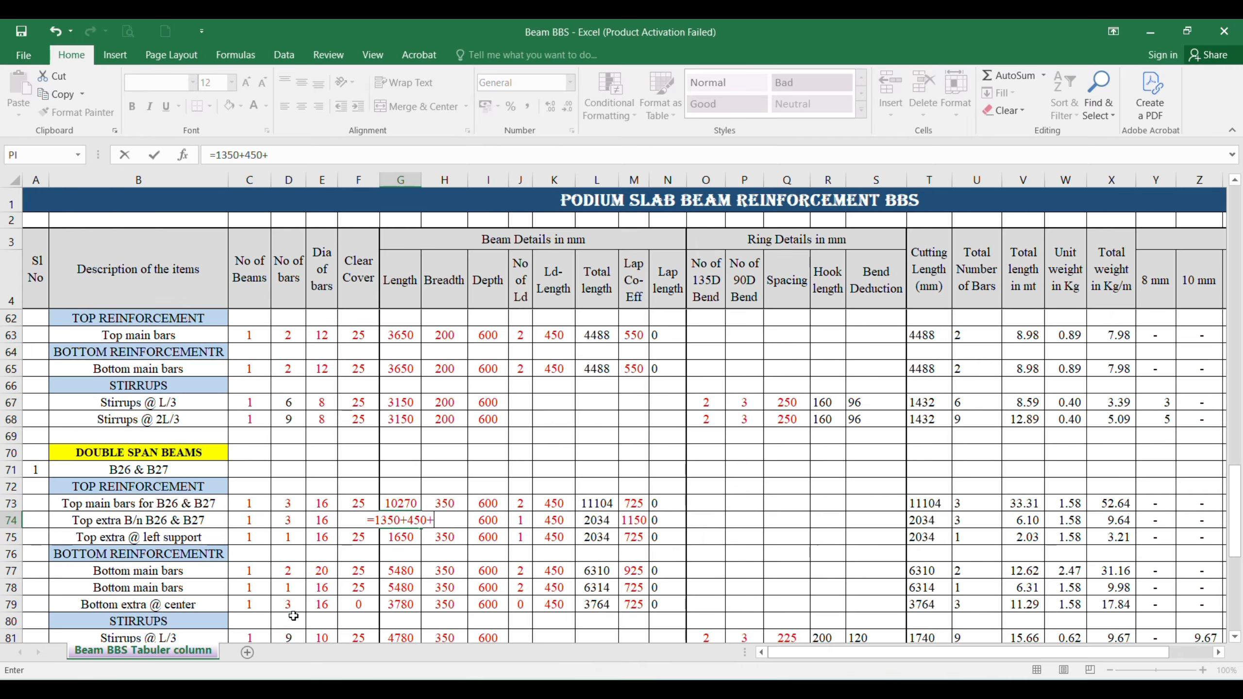
type("1075")
key("Return")
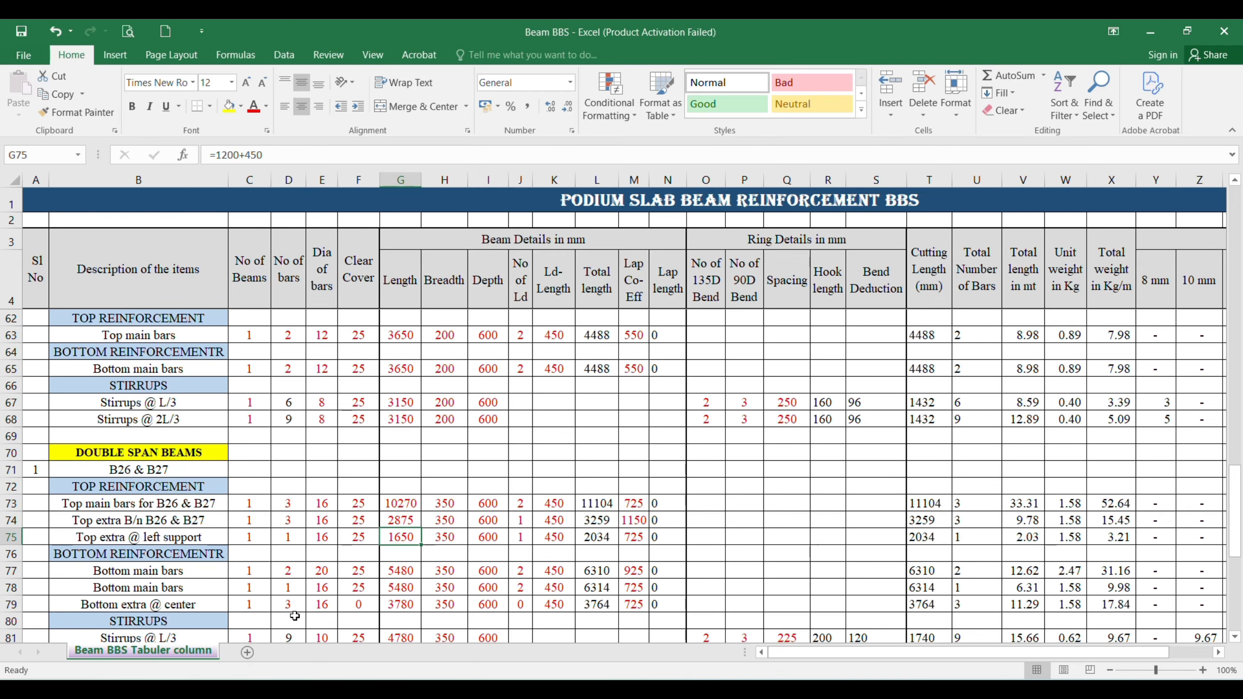
Step: Set the number of Ld and the clear cover of the top extra bars in row 74 to 0
left_click(453, 522)
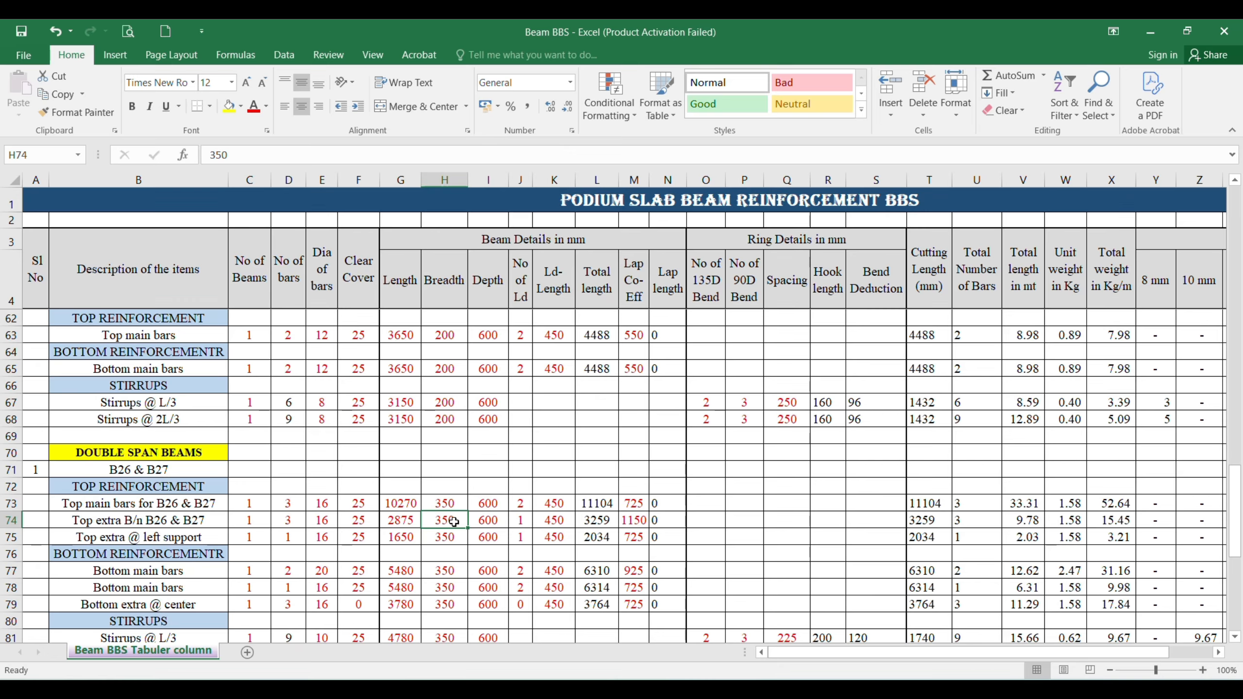
left_click(488, 520)
left_click(520, 520)
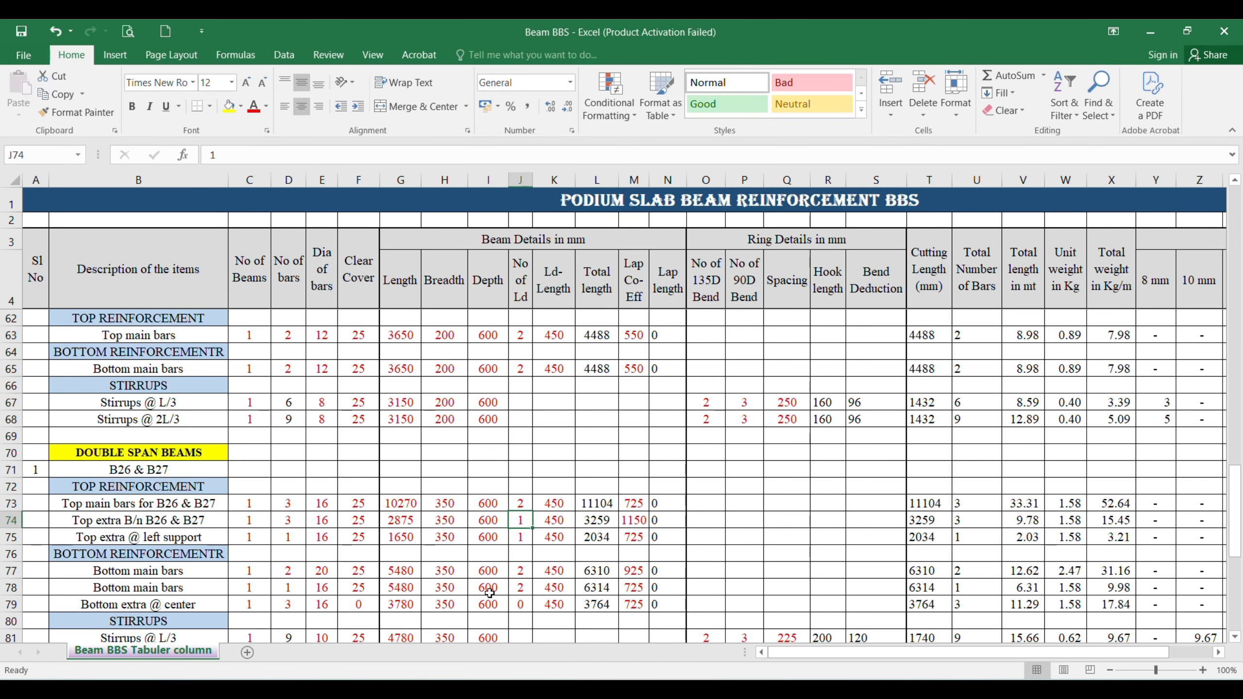
key("F2")
type("0")
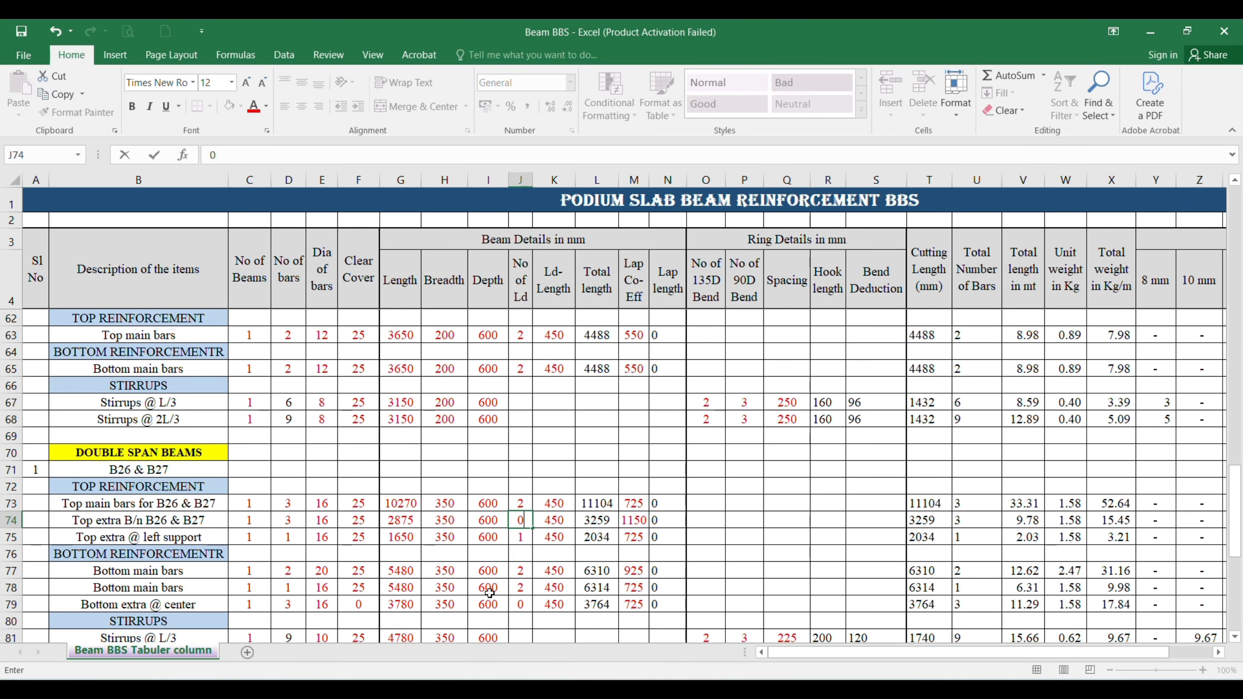
key("Tab")
left_click(360, 522)
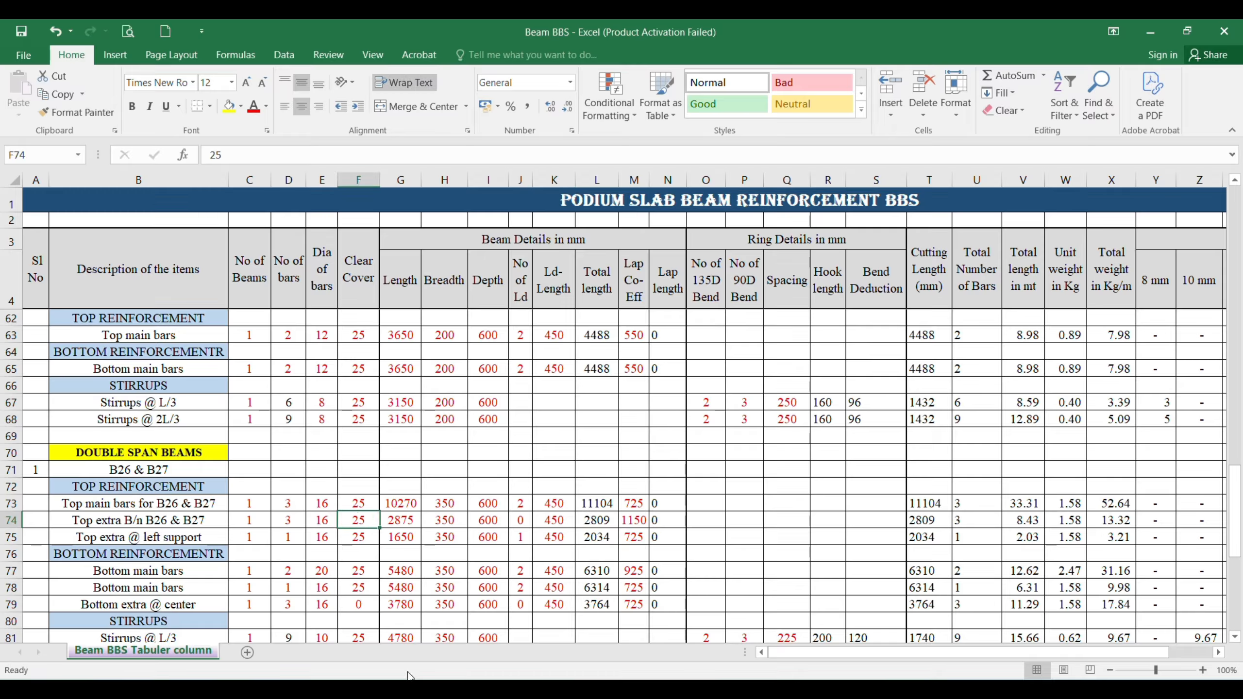
type("0")
key("Return")
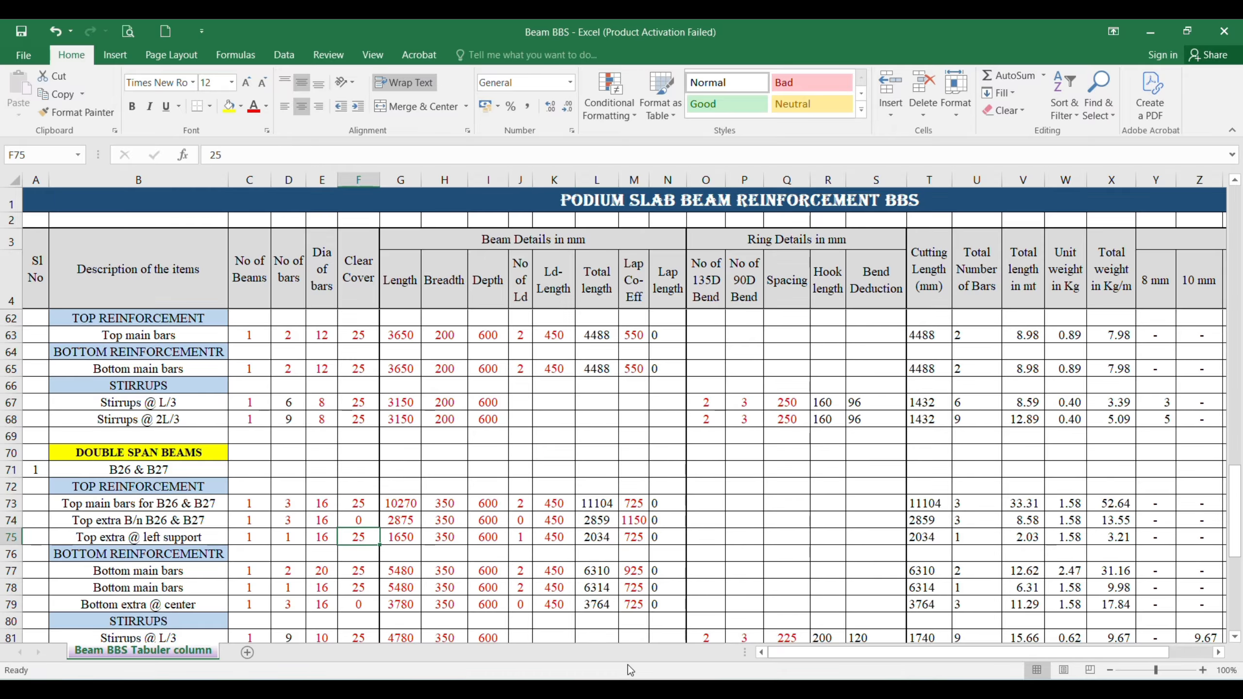
Step: Set the lap coefficient of the top extra bars in row 74 to 725
left_click(632, 518)
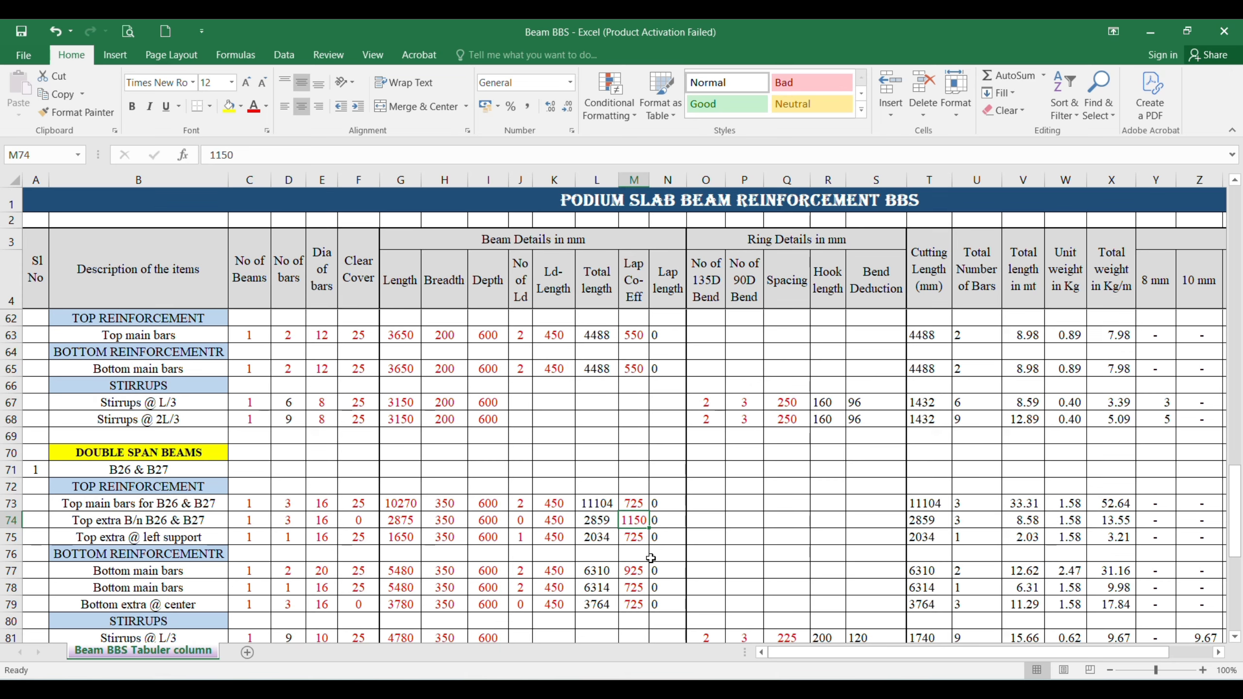
type("725")
key("Return")
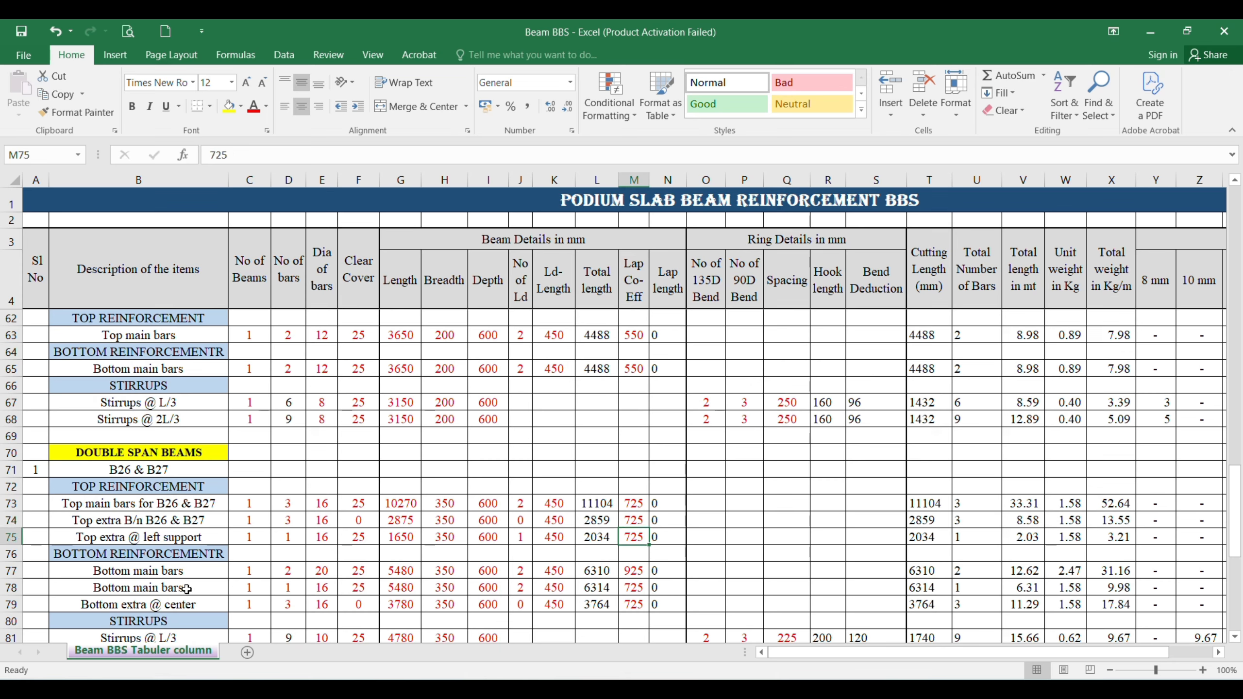
Step: Set the beam and bar counts of the "Top extra @ left support" row to 0, and delete that row
left_click(246, 541)
type("0")
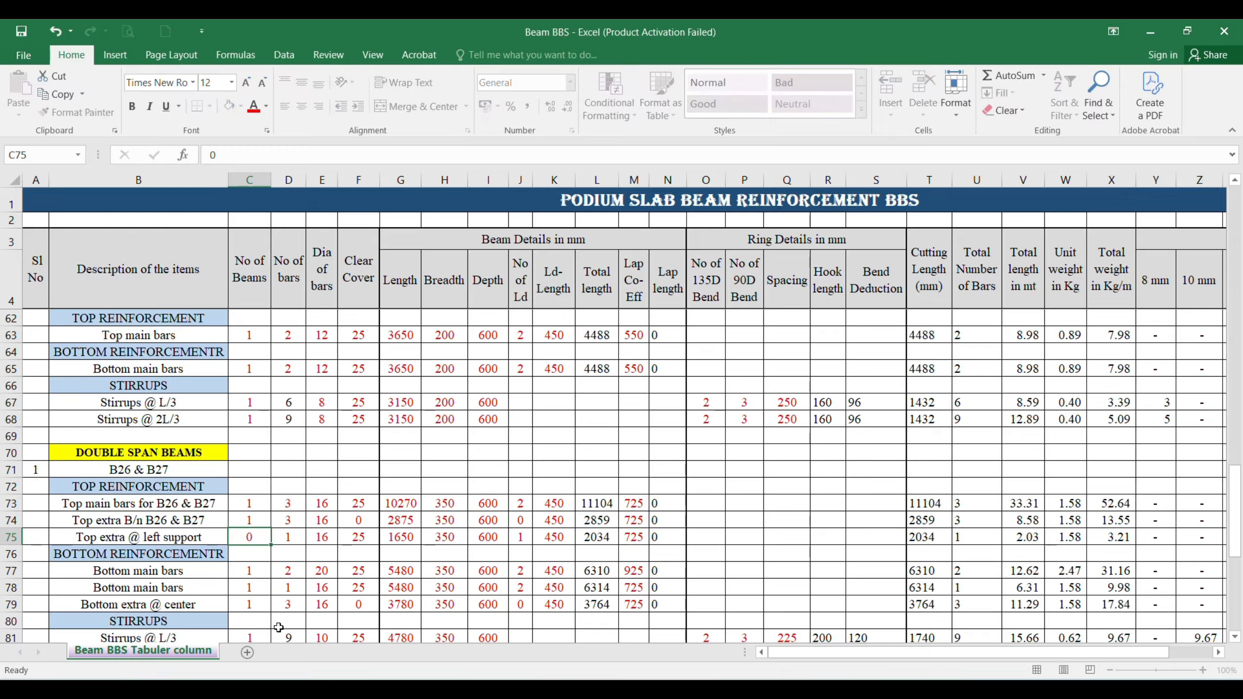
key("Right")
type("0")
key("Return")
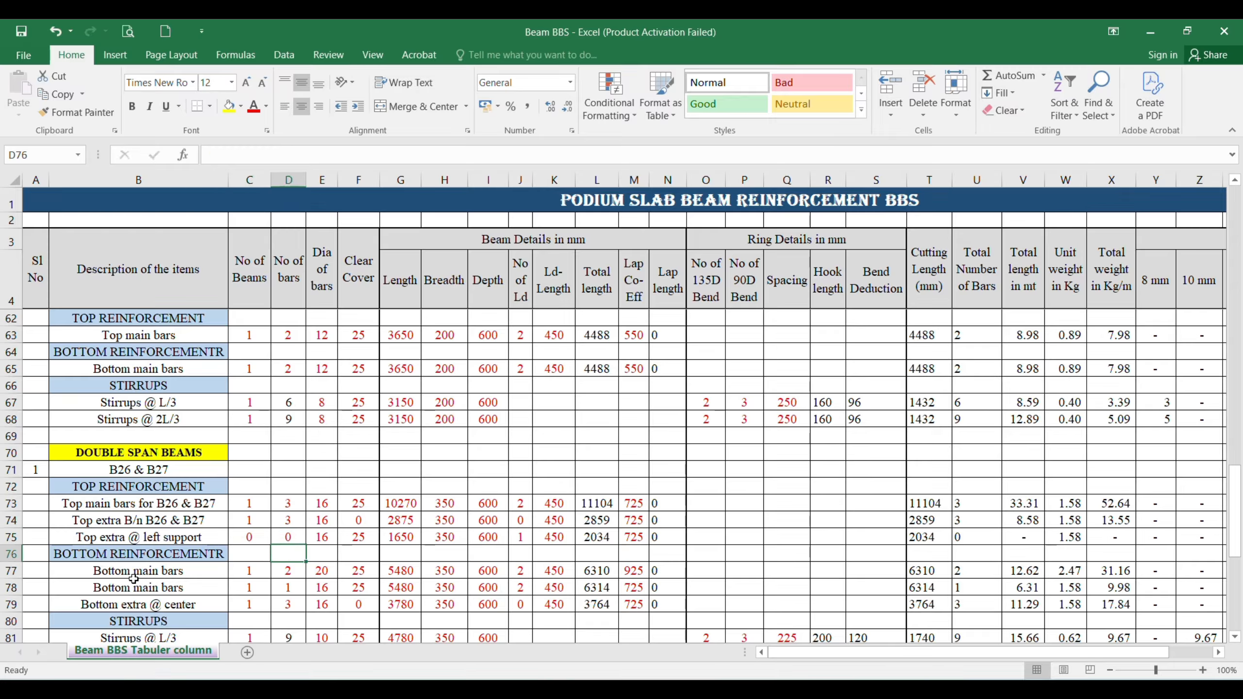
right_click(11, 536)
left_click(81, 433)
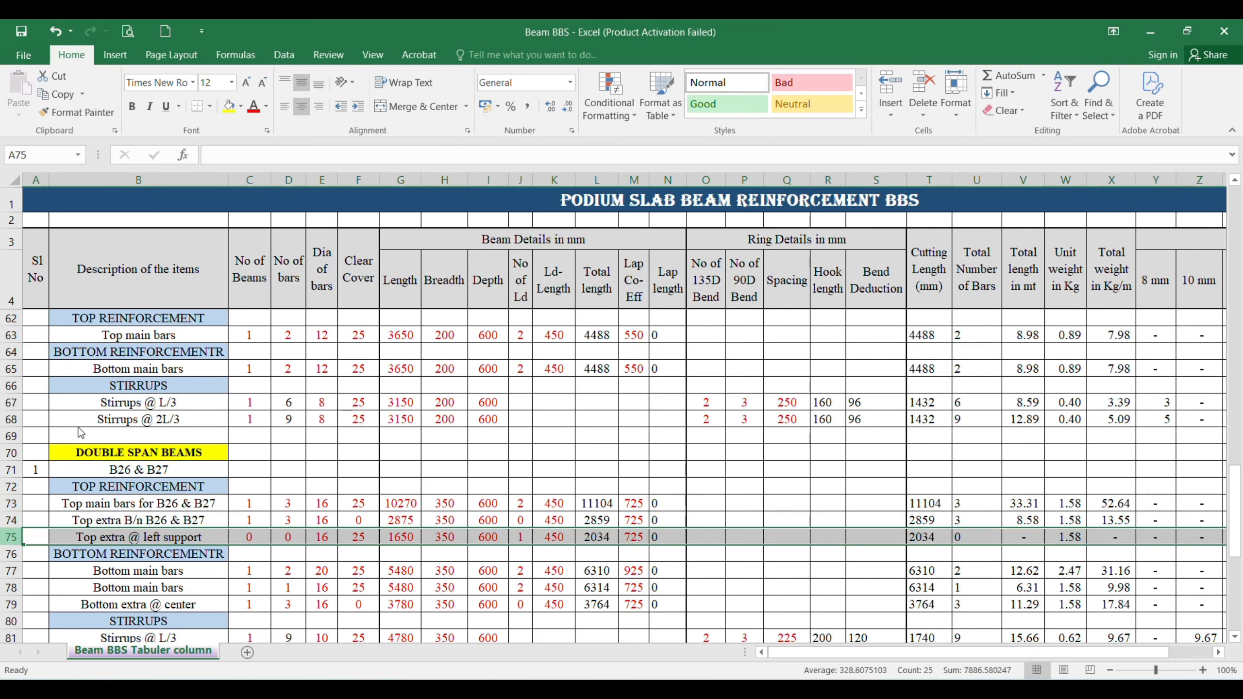
Step: Examine the B26 and B27 bottom reinforcement and the bars at their shared support in AutoCAD, and return to the Excel bottom main bars row
scroll(81, 433, "down", 1)
left_click(130, 486)
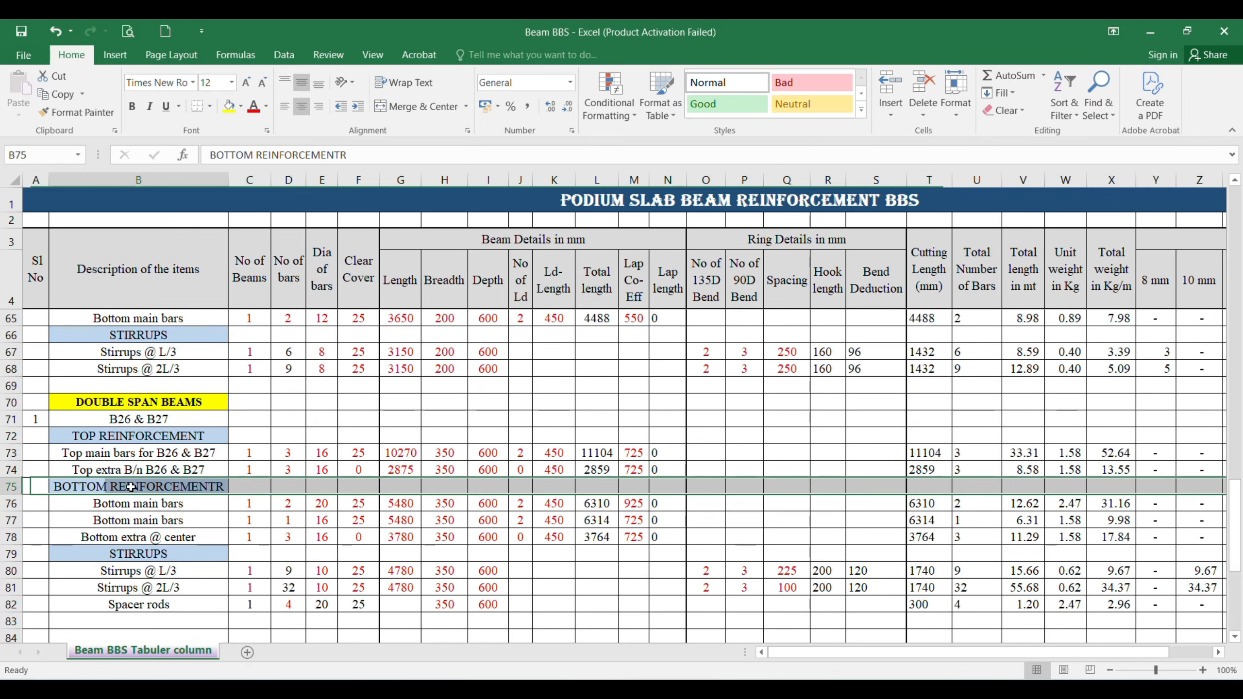
left_click(161, 507)
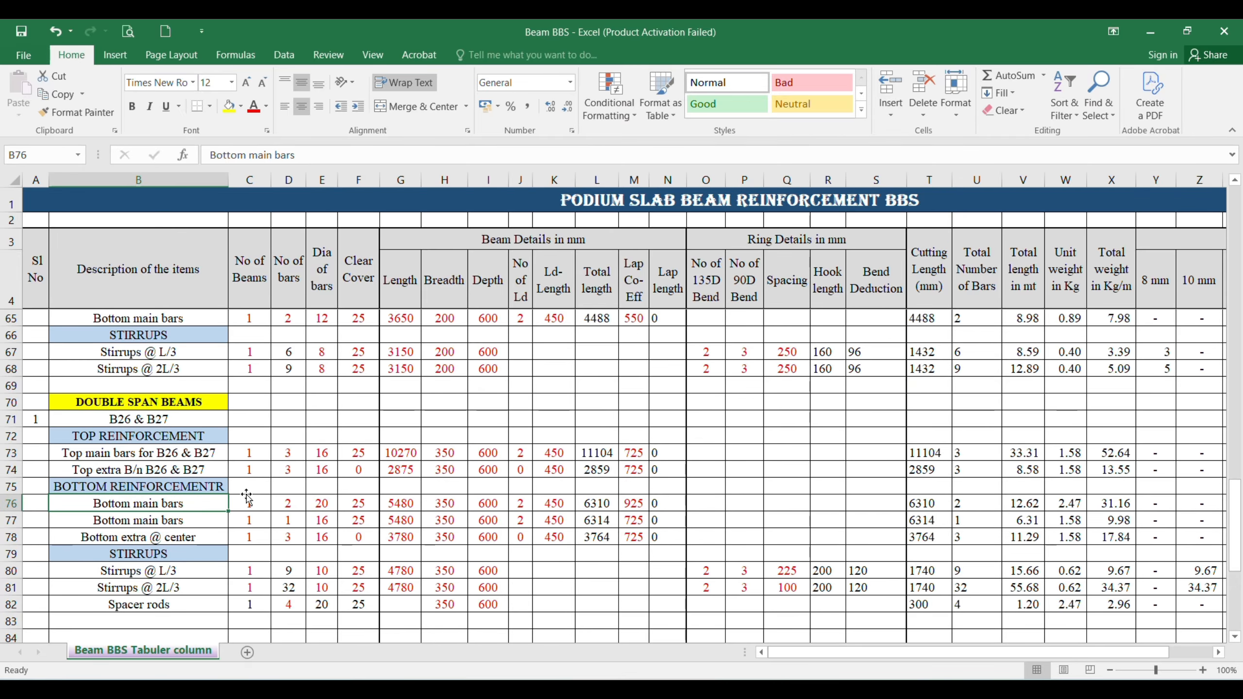
left_click(828, 690)
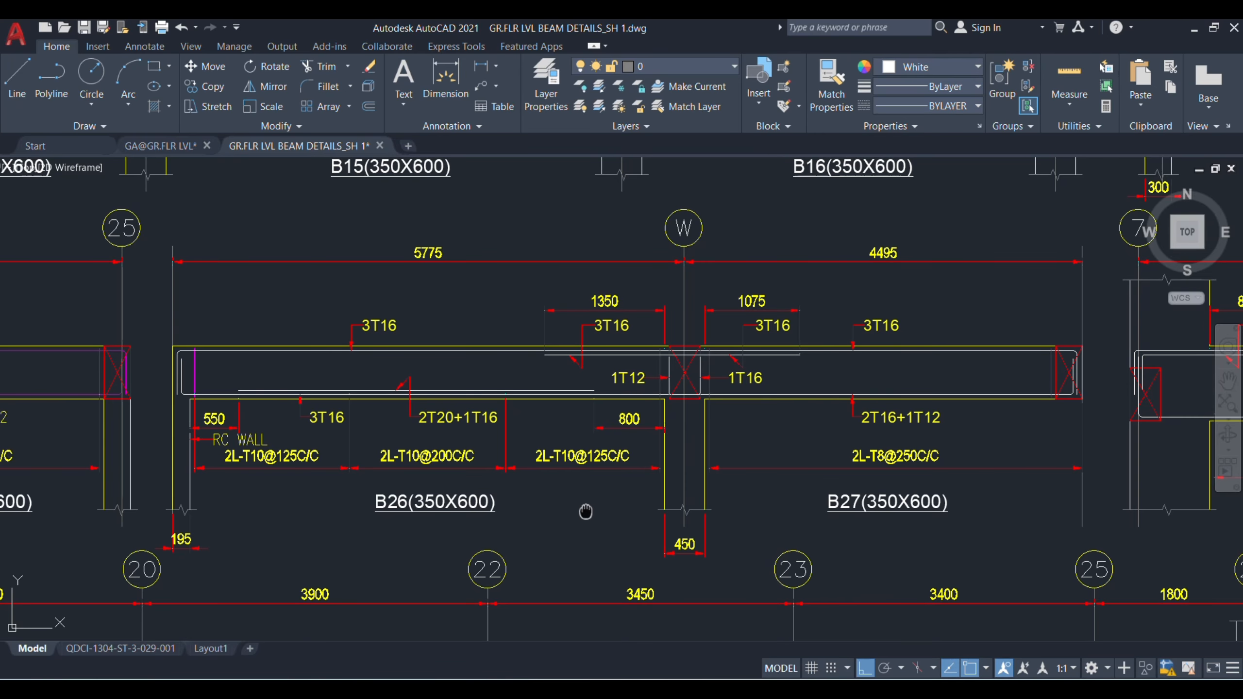
left_click_drag(582, 507, 533, 481)
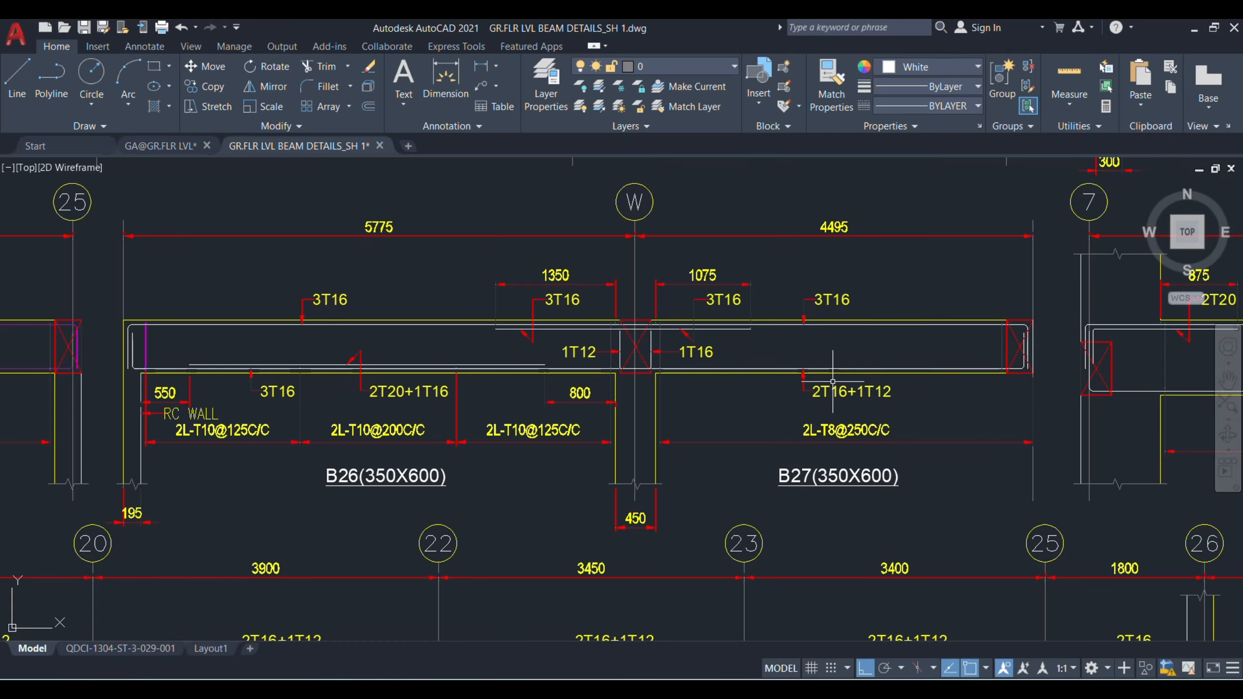
mouse_move(834, 387)
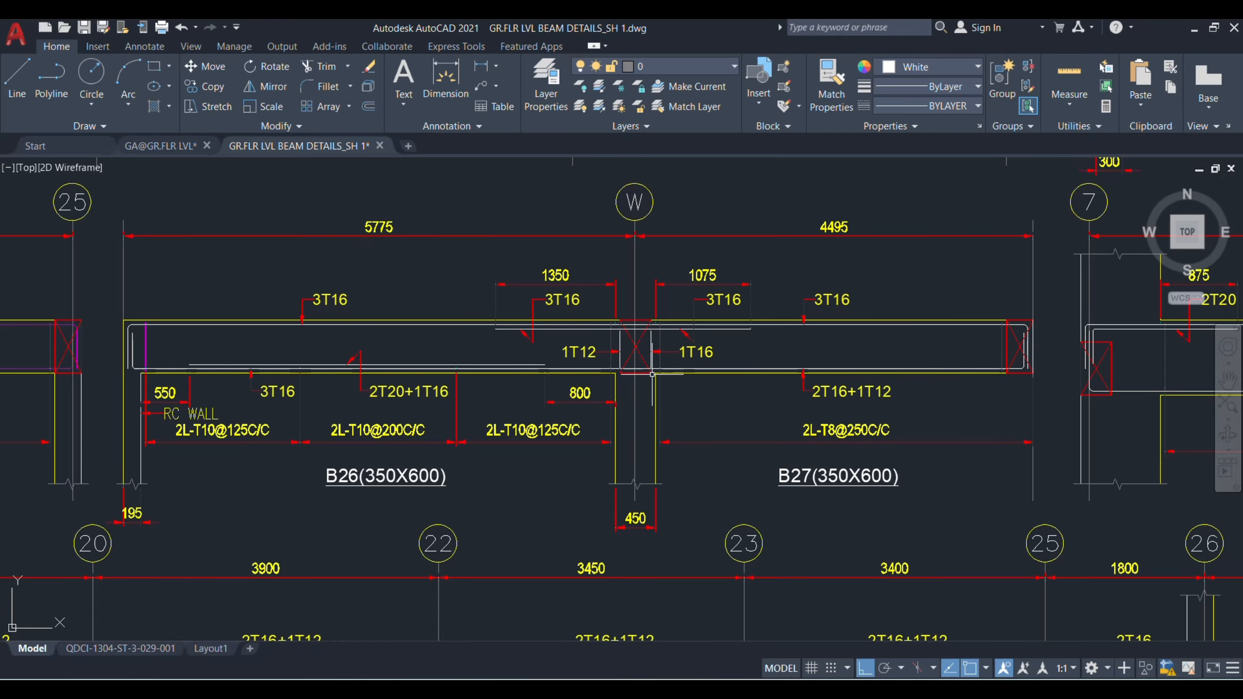
scroll(654, 355, "up", 2)
left_click_drag(640, 399, 660, 419)
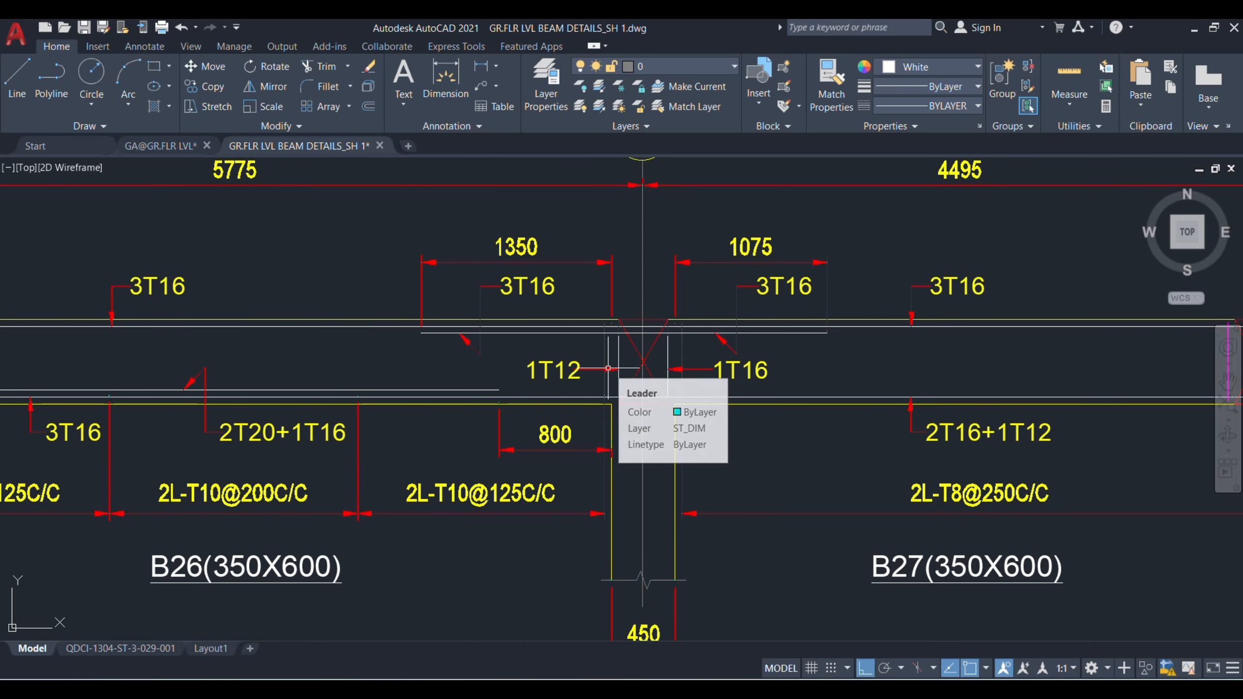
scroll(766, 410, "down", 2)
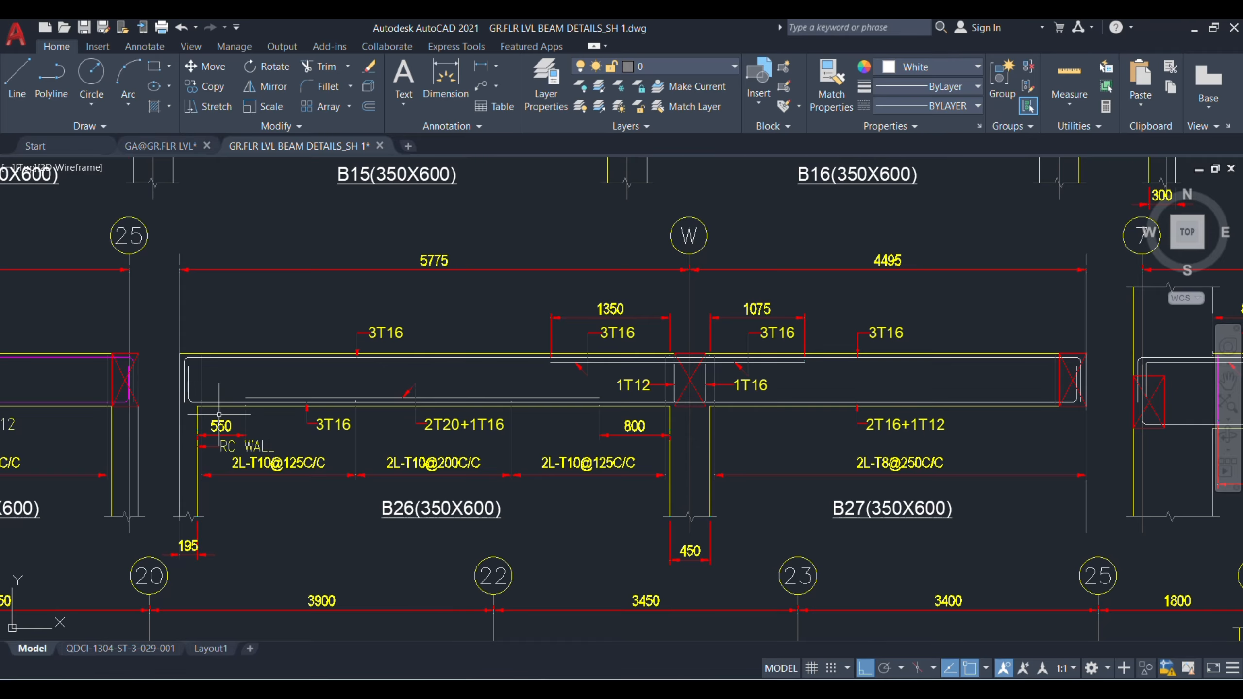
mouse_move(837, 686)
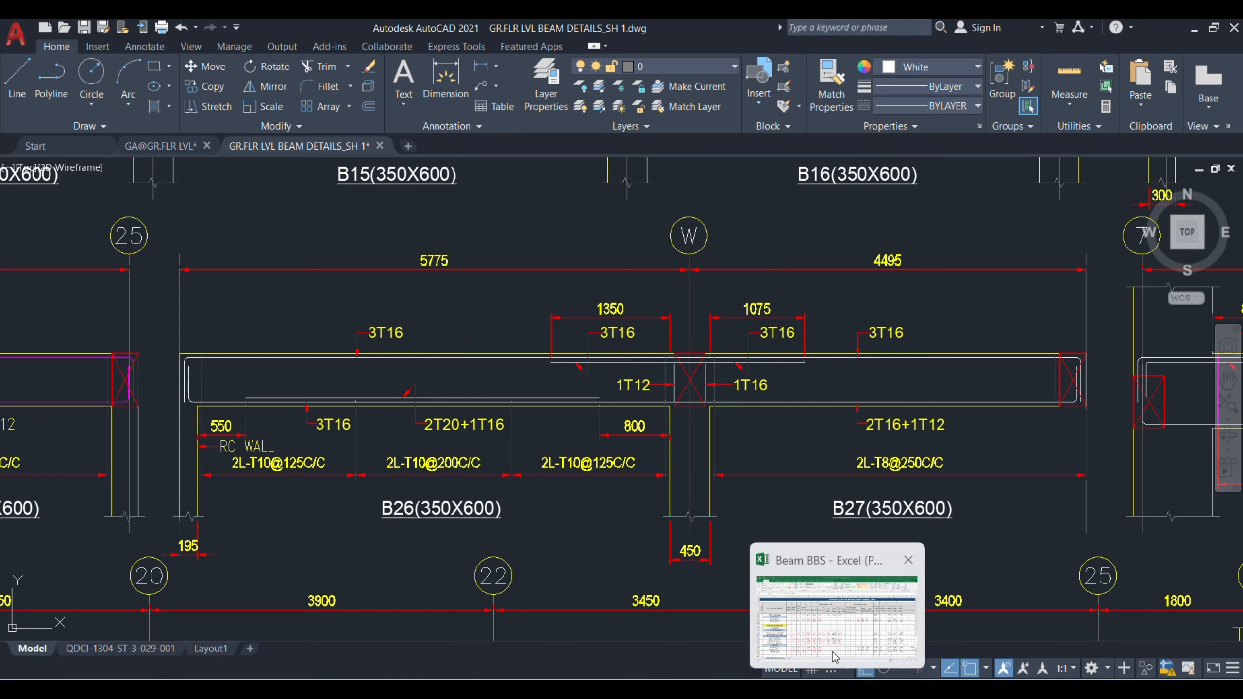
left_click(838, 607)
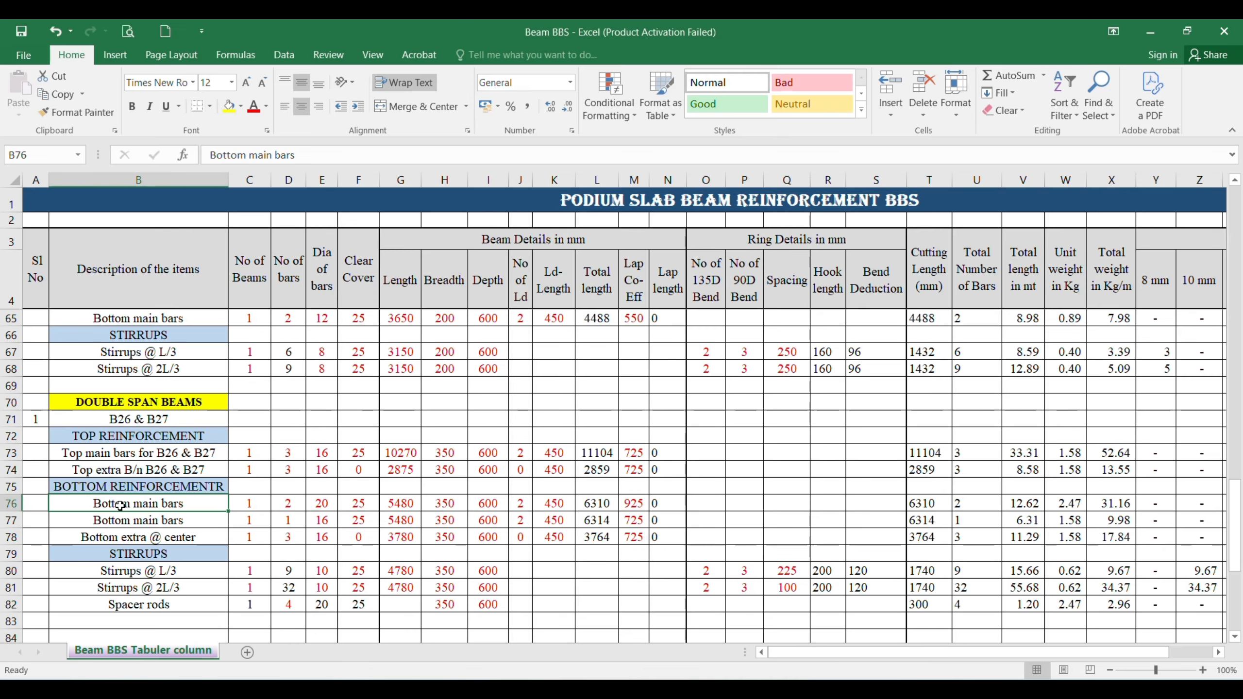
Step: Change the first bottom main bars description in row 76 to "Bottom main bars for B26 &B27"
left_click(319, 154)
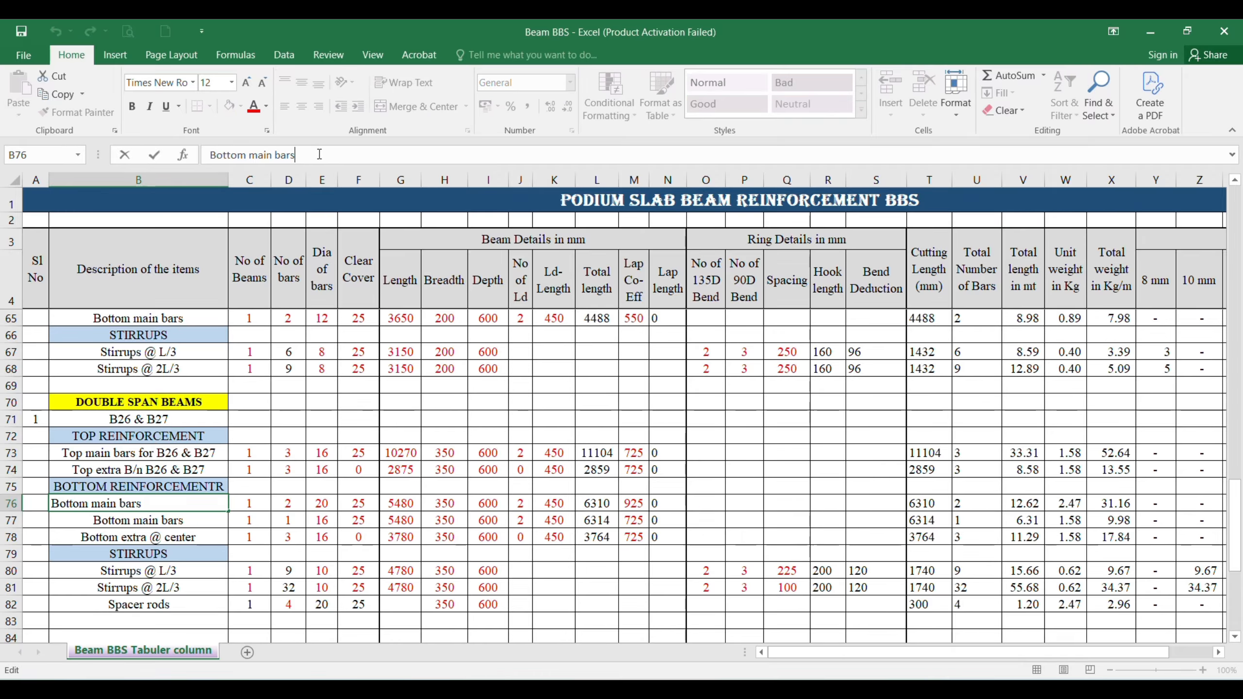
type("for B26 &")
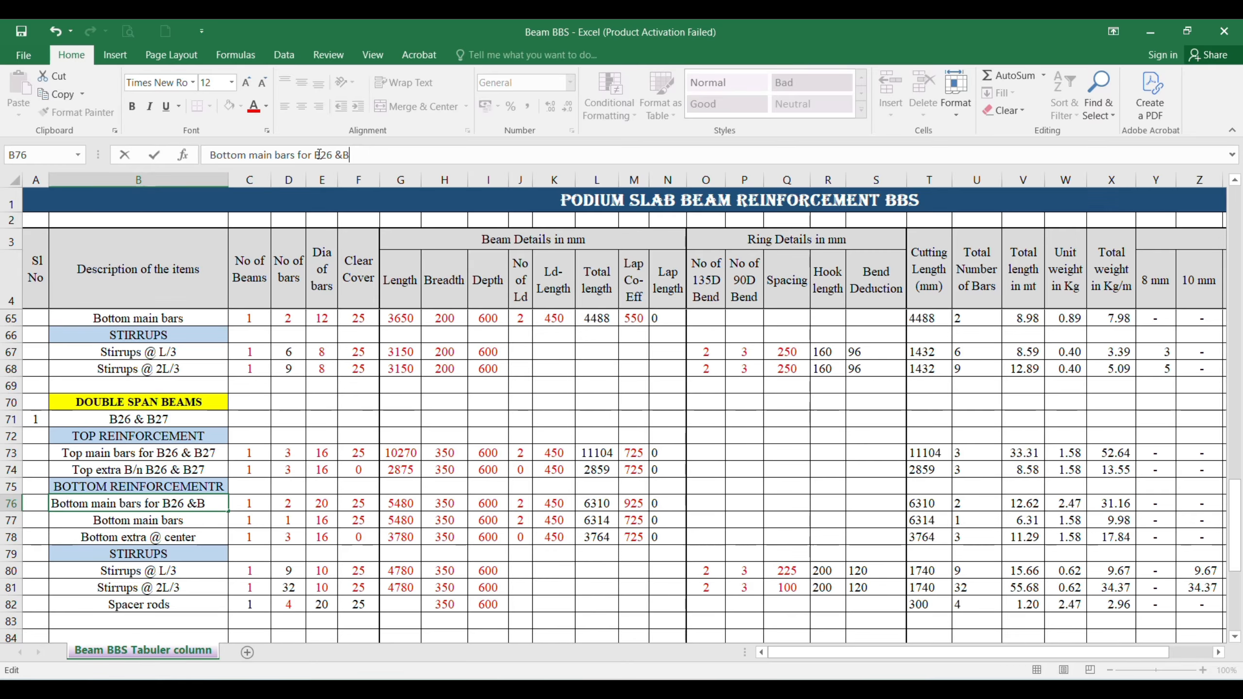
type("B27")
key("Return")
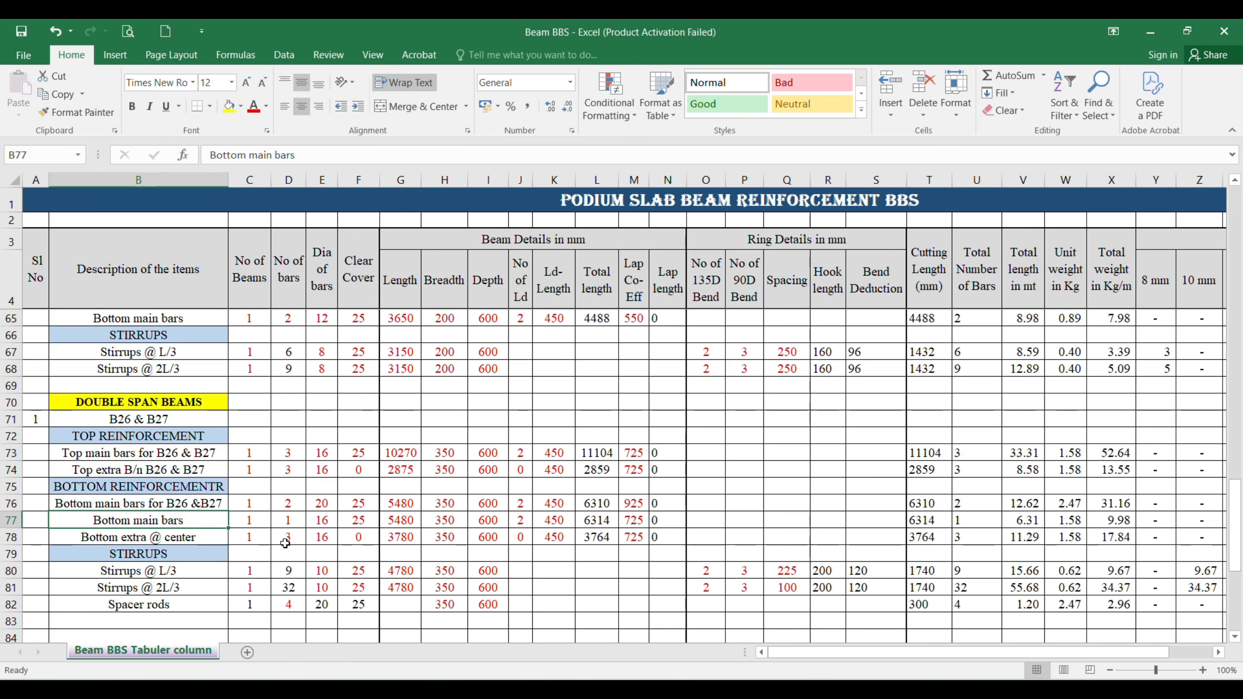
Step: Set the bar diameter of the B26 and B27 bottom main bars in row 76 to 16
key("Up")
key("Right")
key("Right")
key("Right")
key("F2")
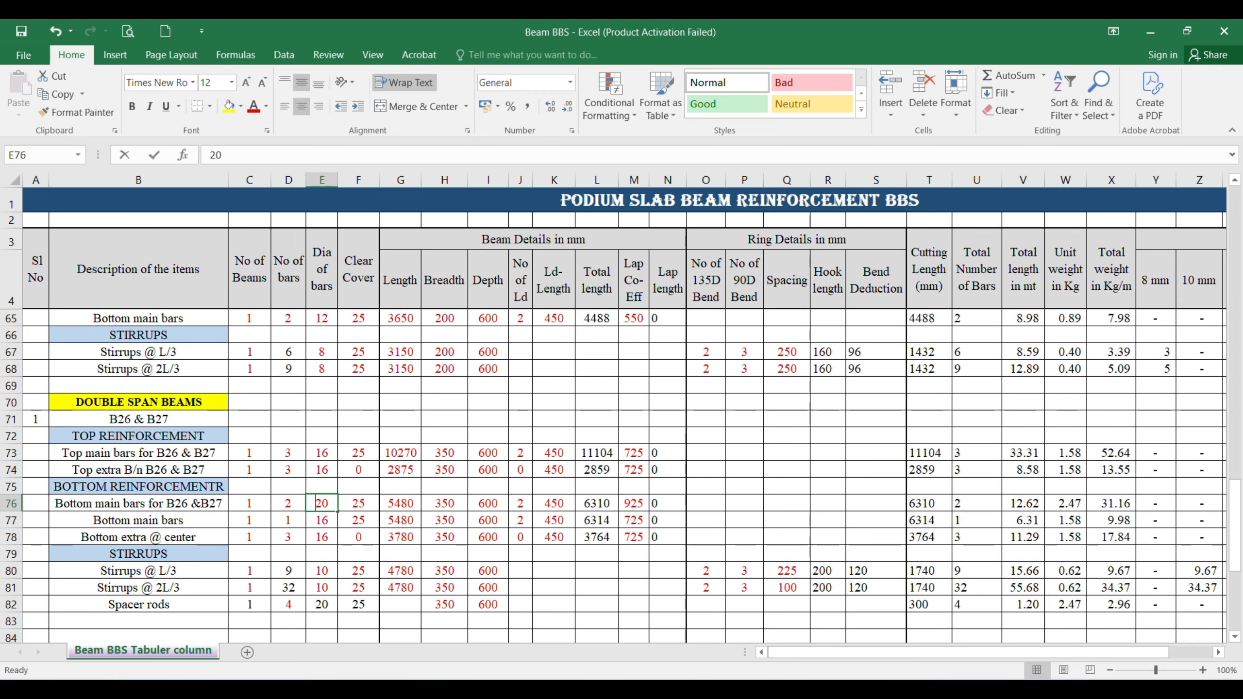
key("BackSpace")
key("BackSpace")
type("16")
key("Tab")
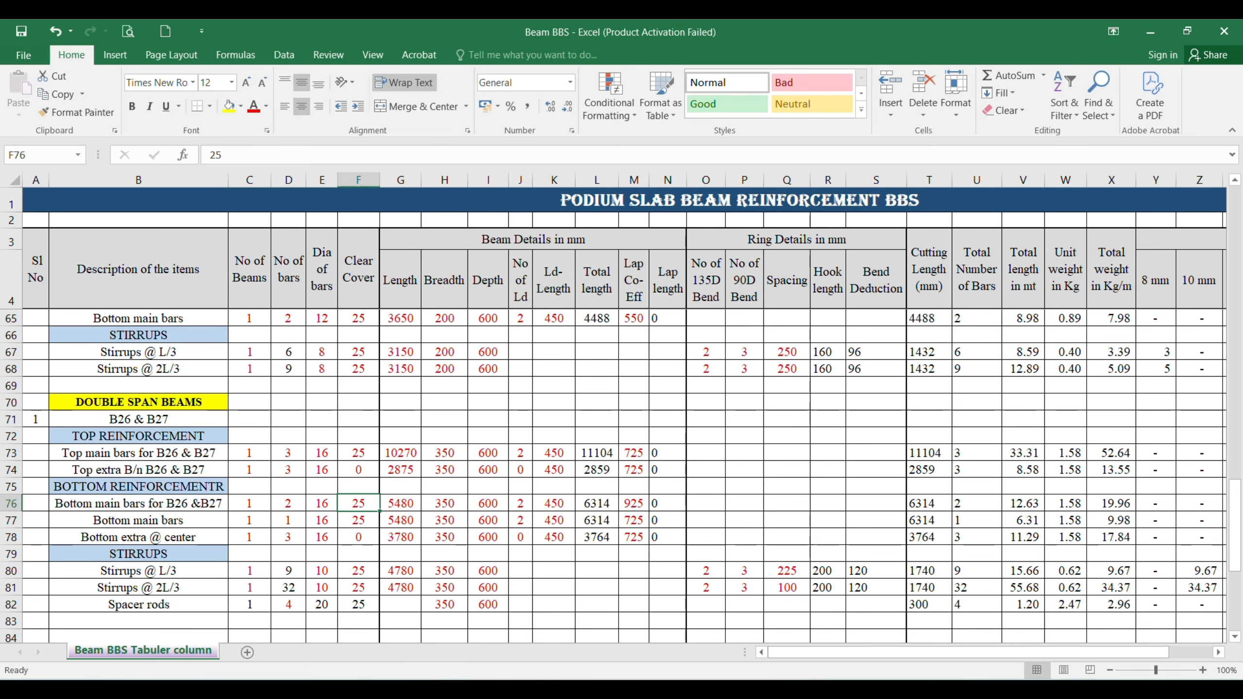
Step: Copy the length of the B26 and B27 top main bars in row 73 into the bottom main bars length in row 76
key("Right")
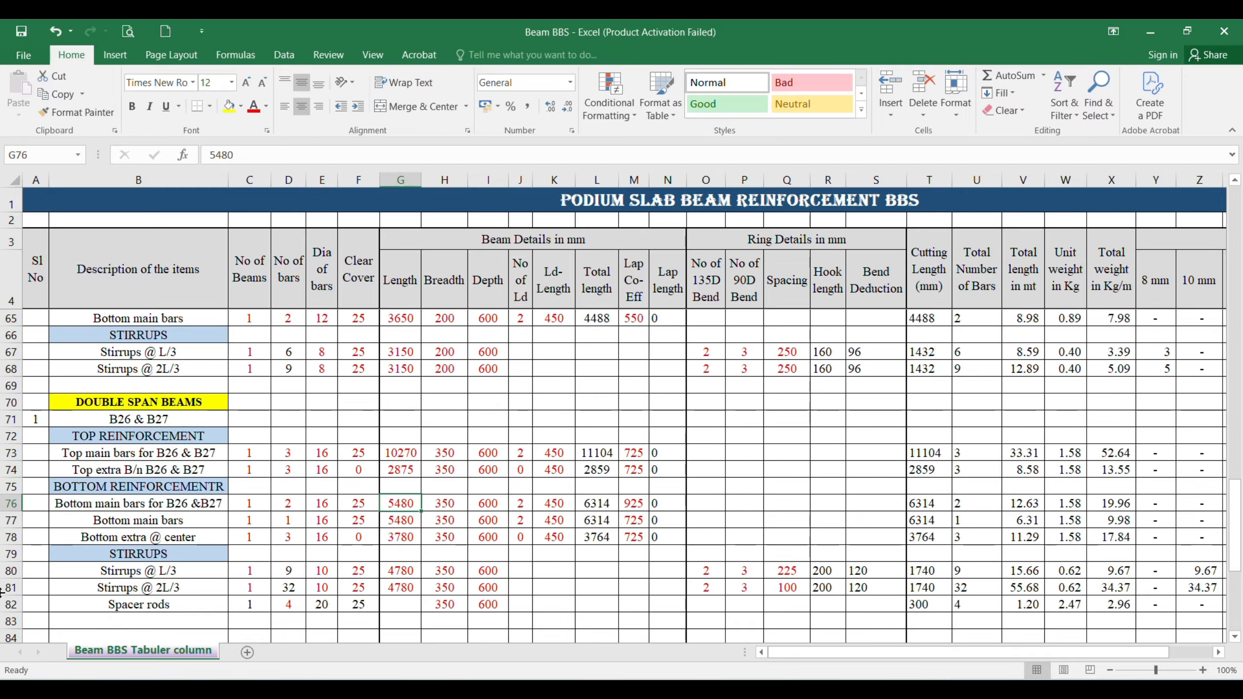
left_click(404, 452)
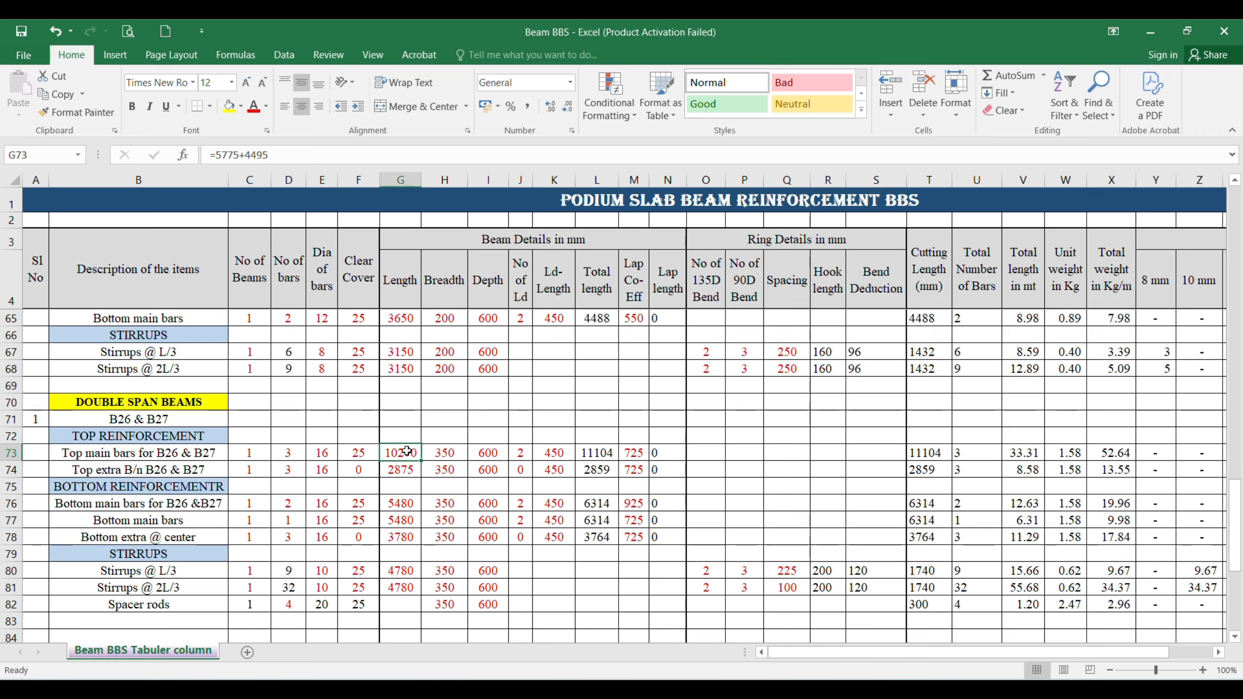
key("ctrl+c")
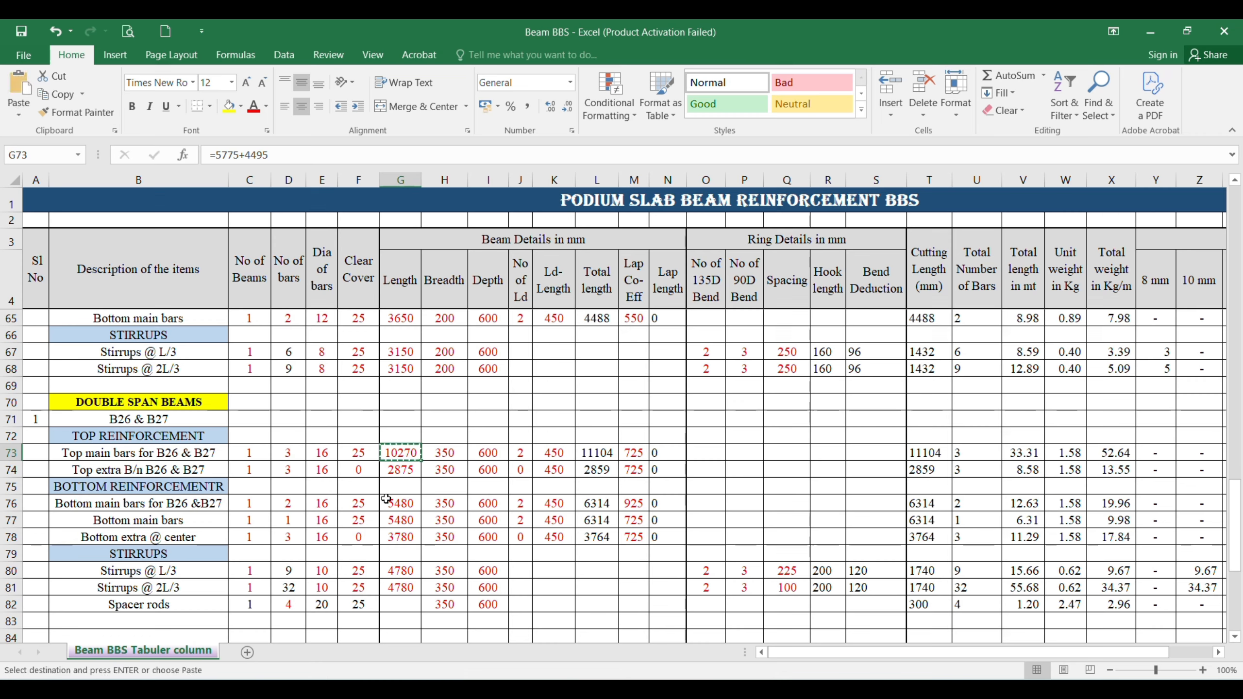
left_click(400, 503)
key("Return")
Step: Set the lap coefficient of the B26 and B27 bottom main bars in row 76 to 725
left_click(445, 505)
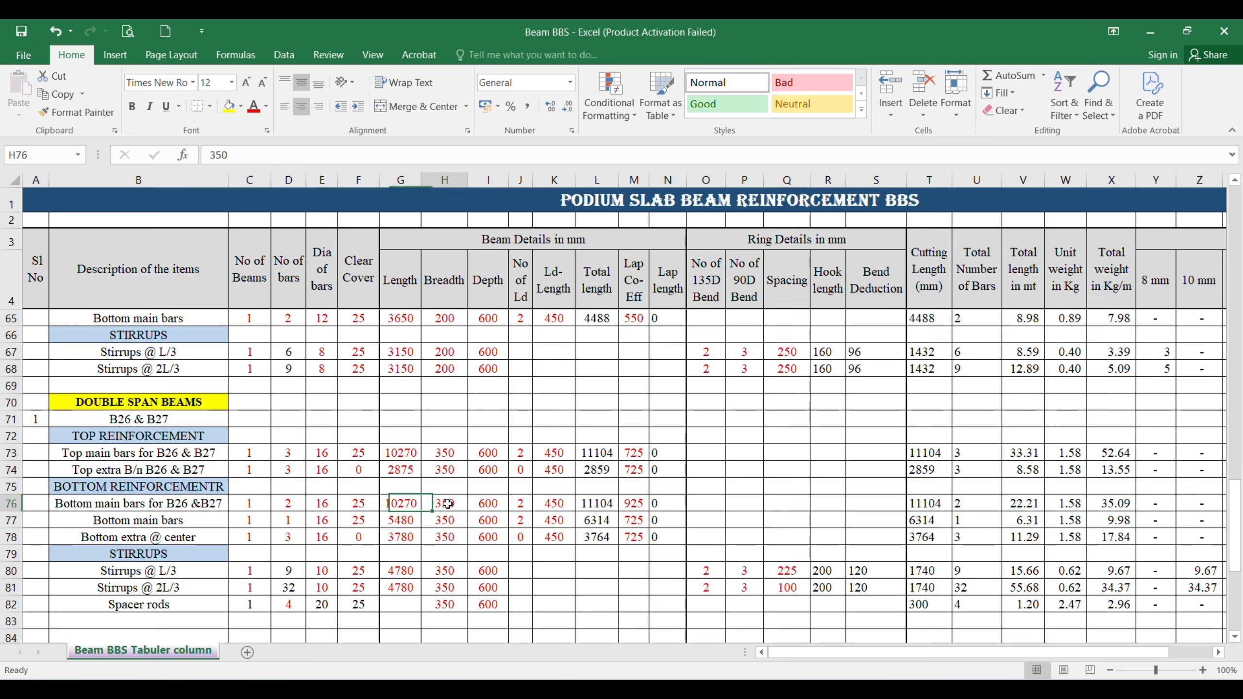
left_click(487, 504)
left_click(517, 506)
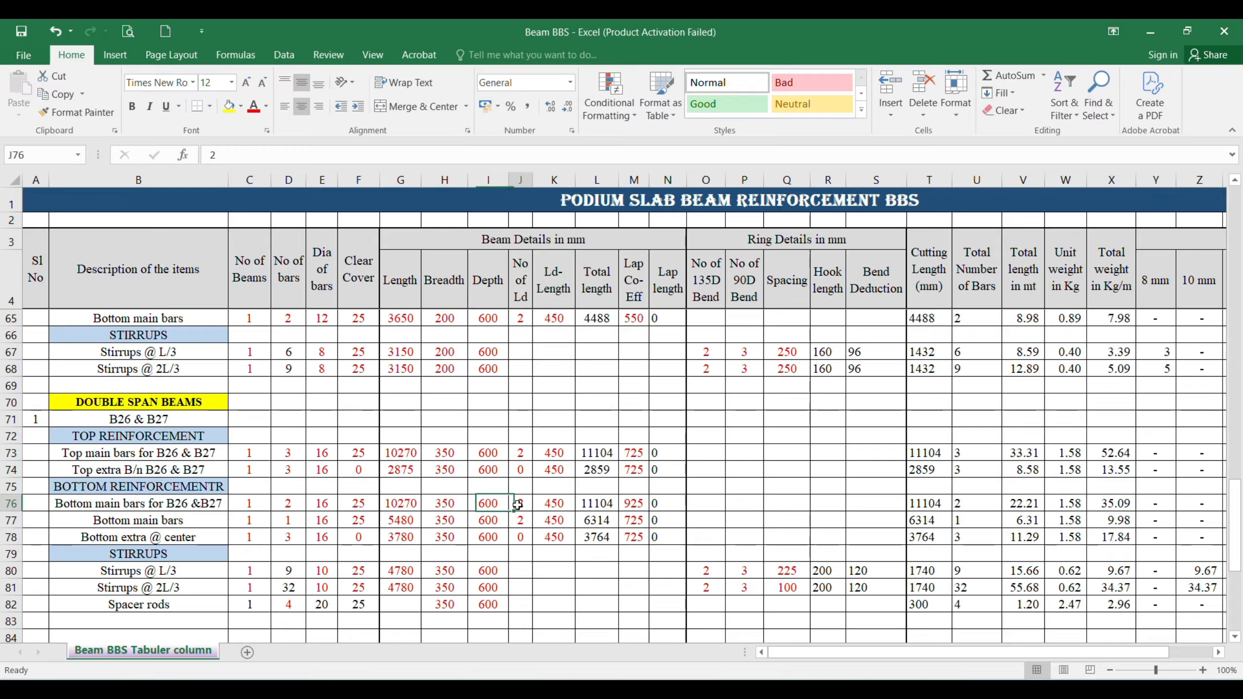
left_click(553, 504)
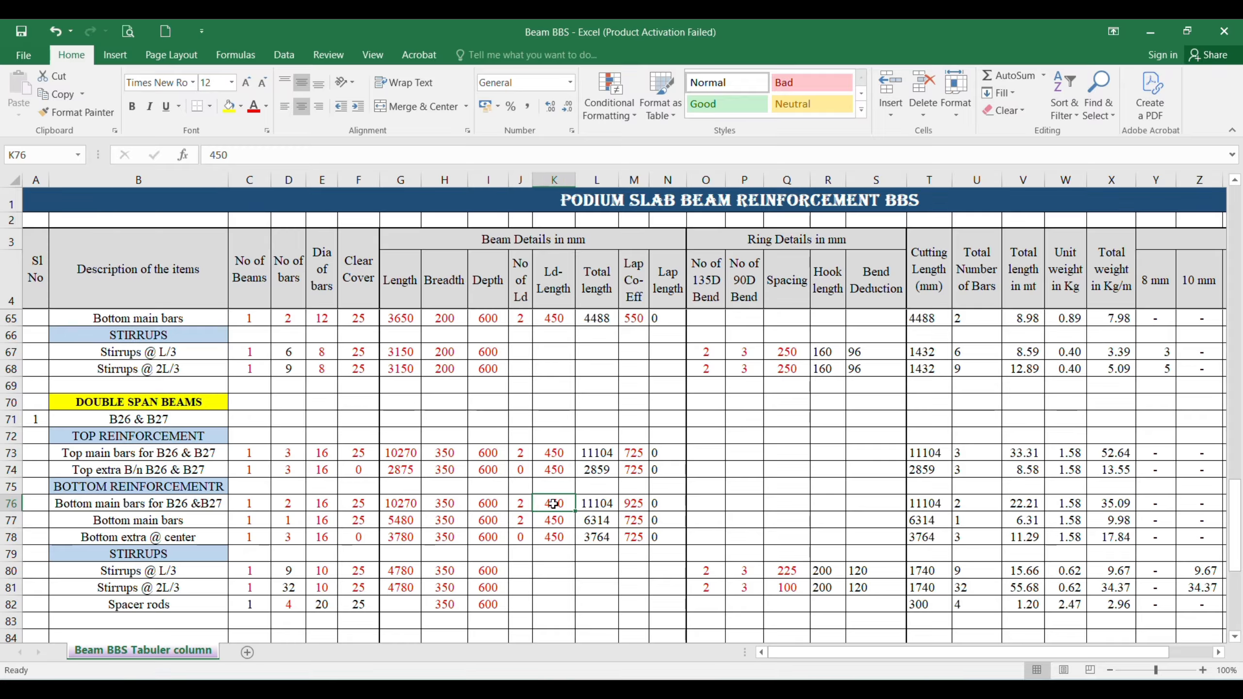
left_click(635, 505)
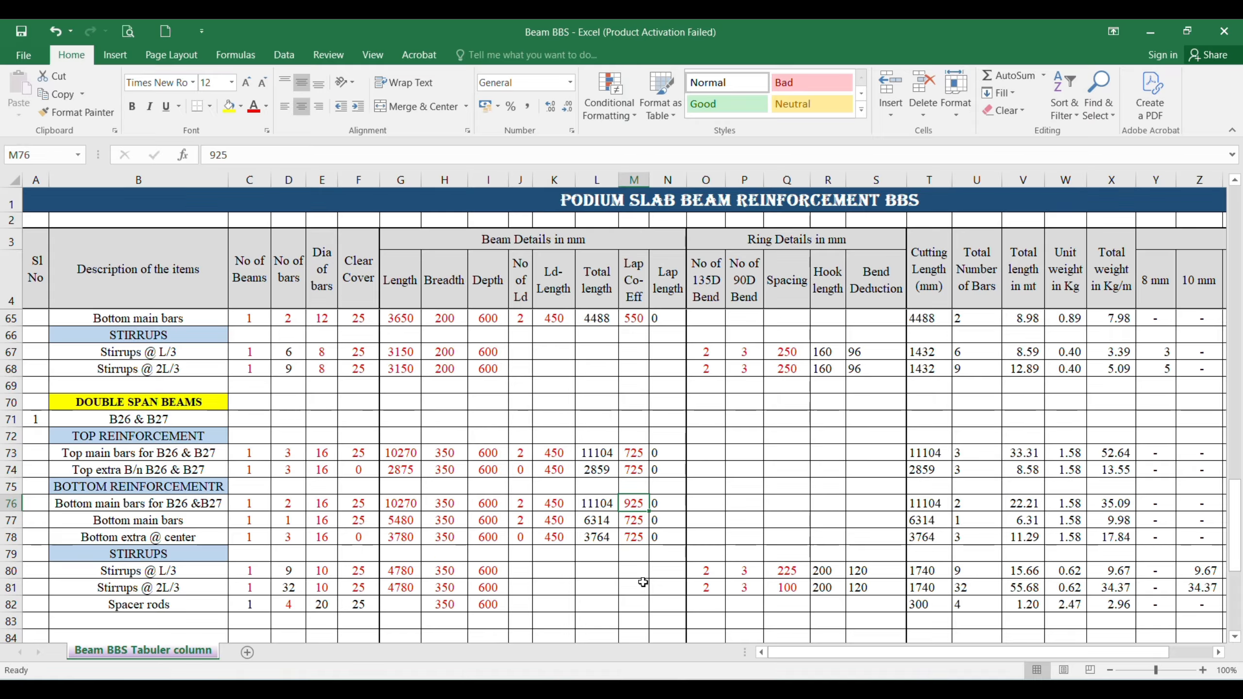
type("725")
key("Return")
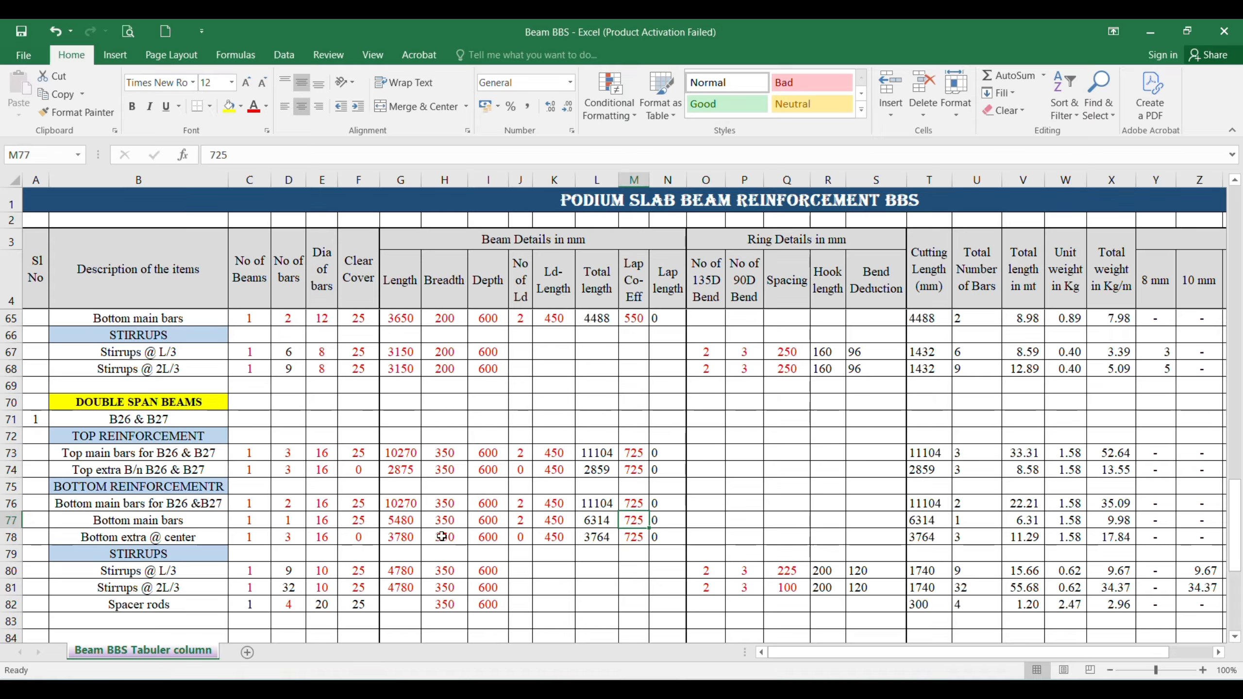
Step: Check the B26 bottom reinforcement in AutoCAD, and change the row 77 description in Excel to "Bottom main bars for B26"
left_click(137, 522)
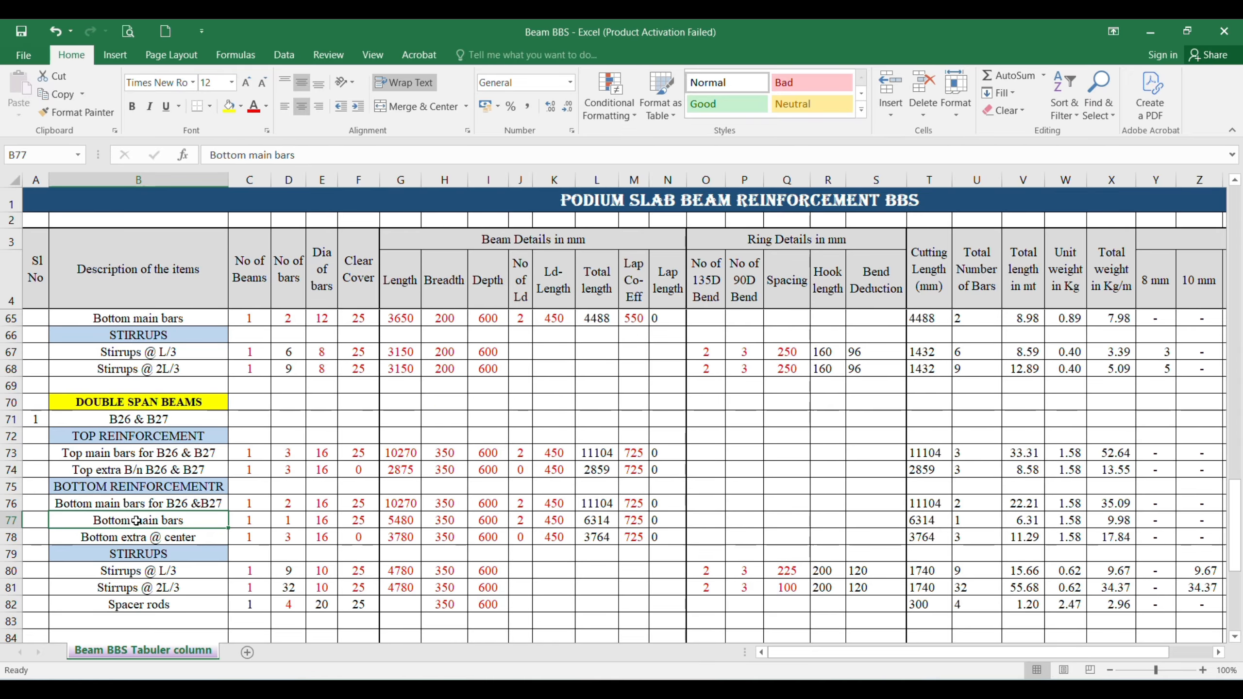
key("alt")
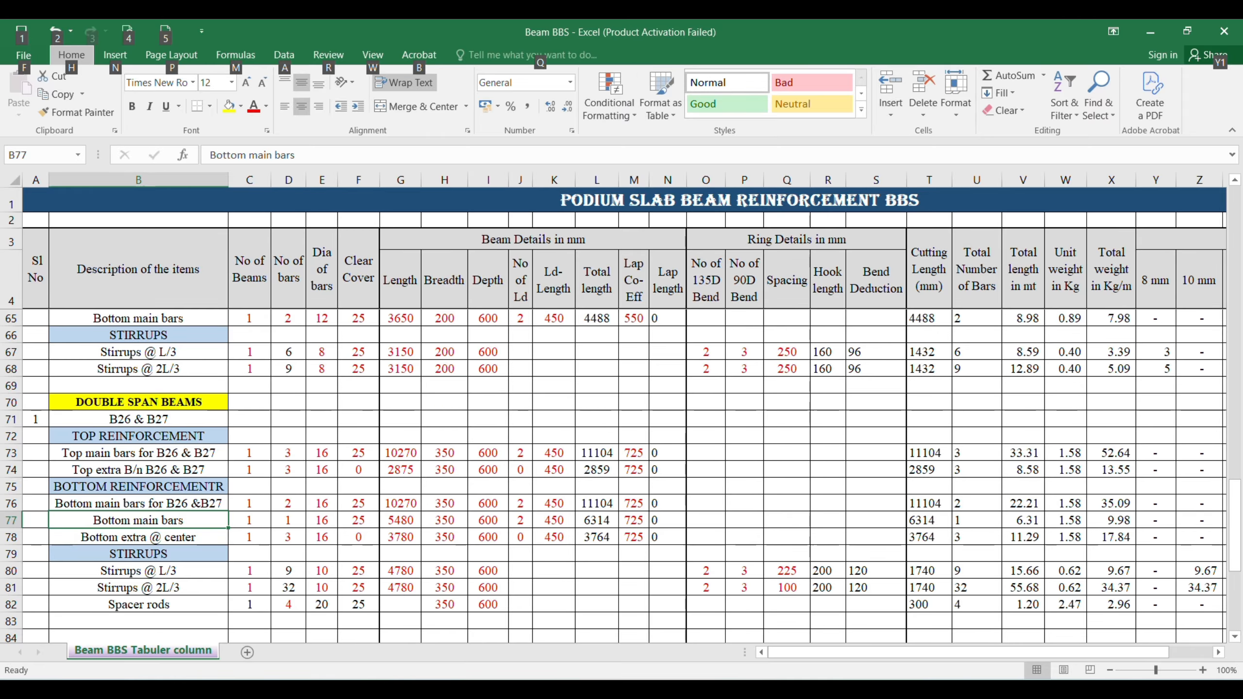
mouse_move(803, 688)
left_click(877, 613)
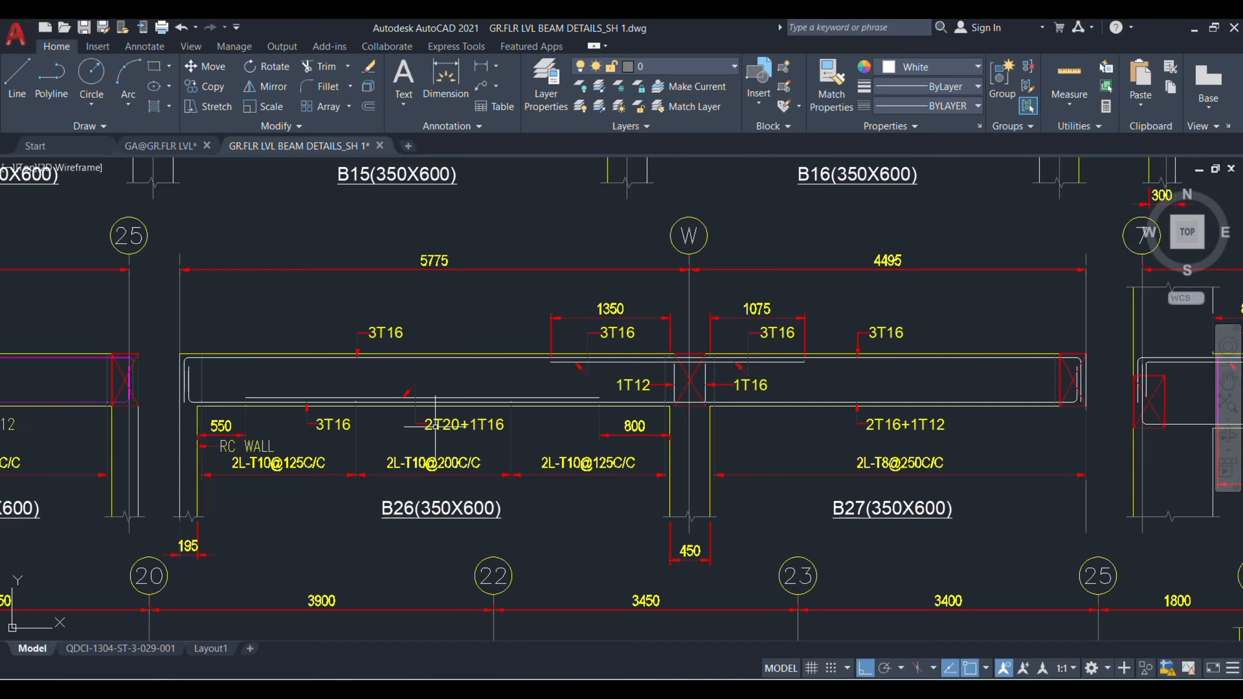
key("alt+Tab")
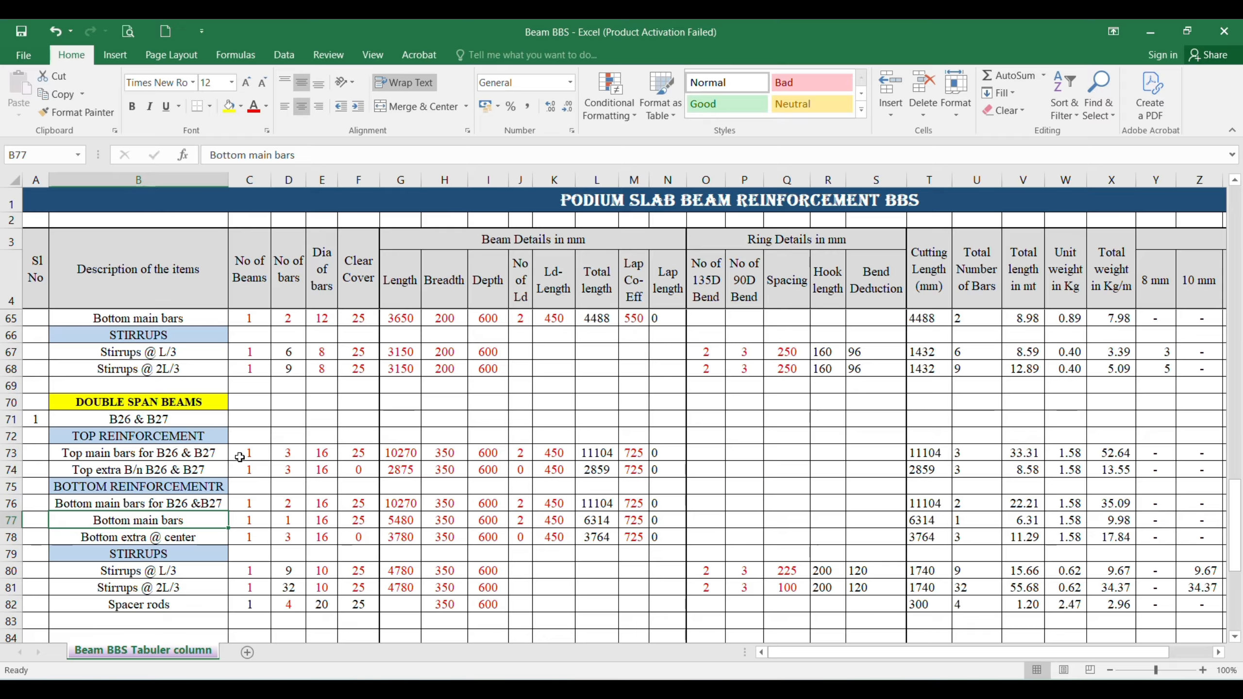
left_click(295, 157)
type("for ")
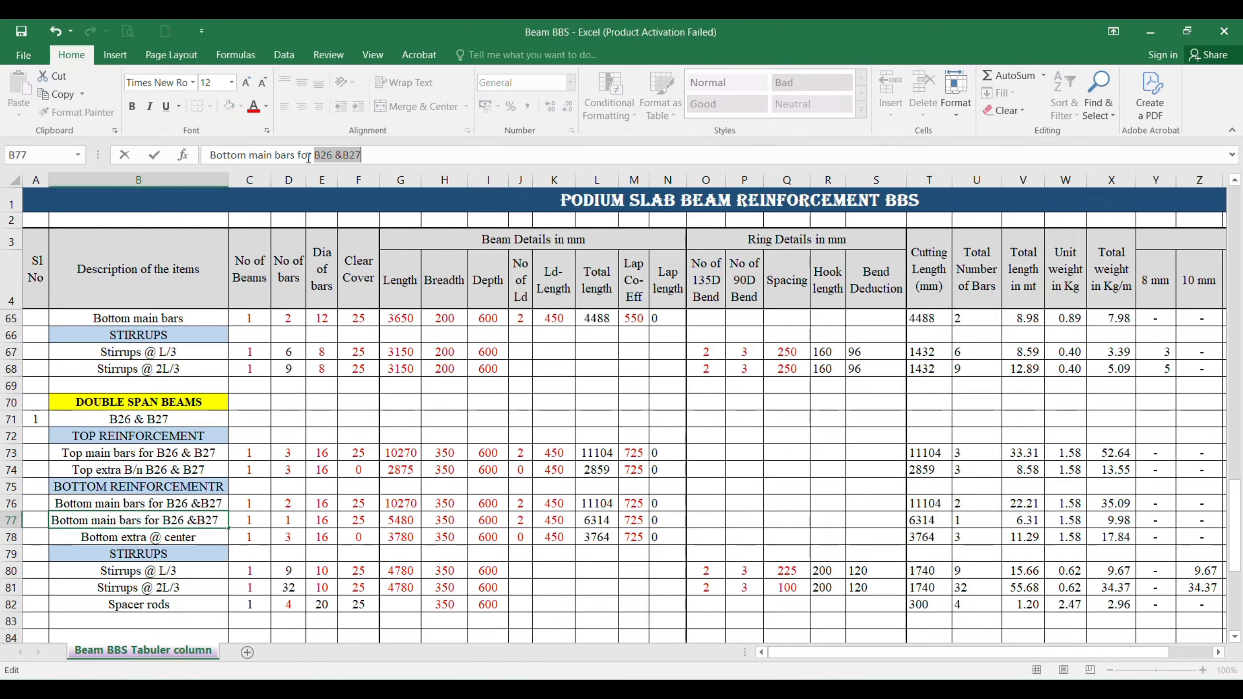
type("B26")
key("Delete")
key("Return")
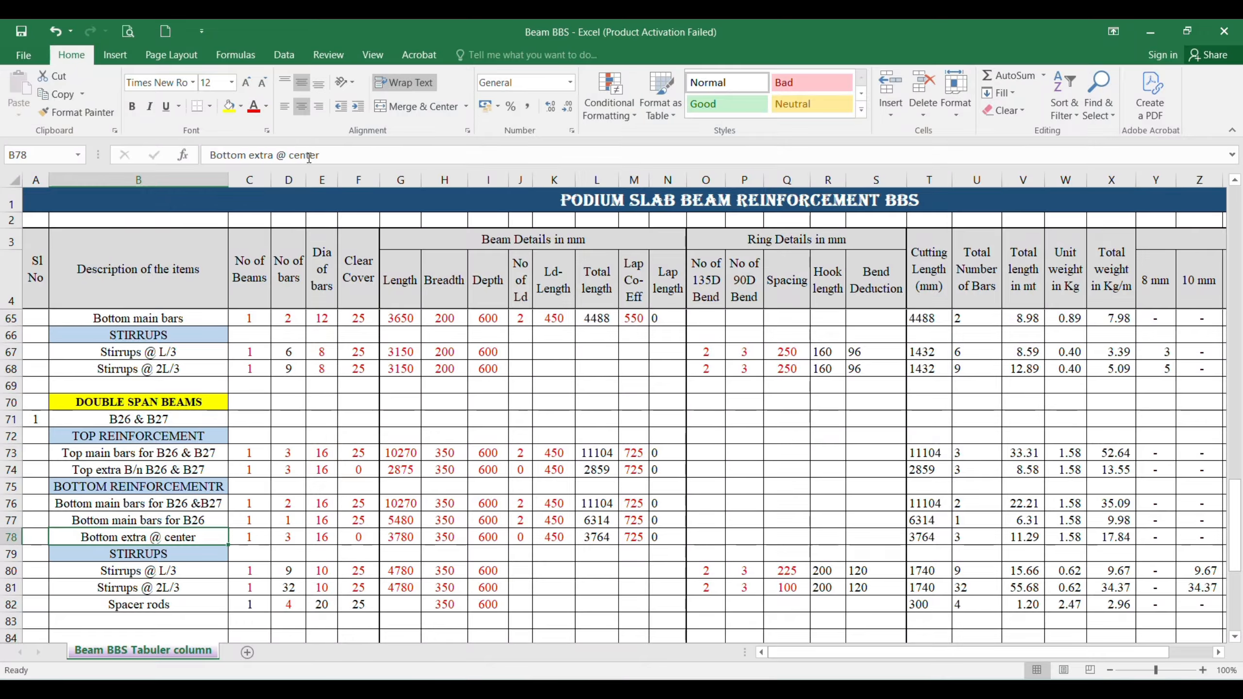
Step: For the B26 bottom bar length in row 77, dimension B26 in AutoCAD from its outer end to the shared support's far face
key("Up")
key("Right")
key("Right")
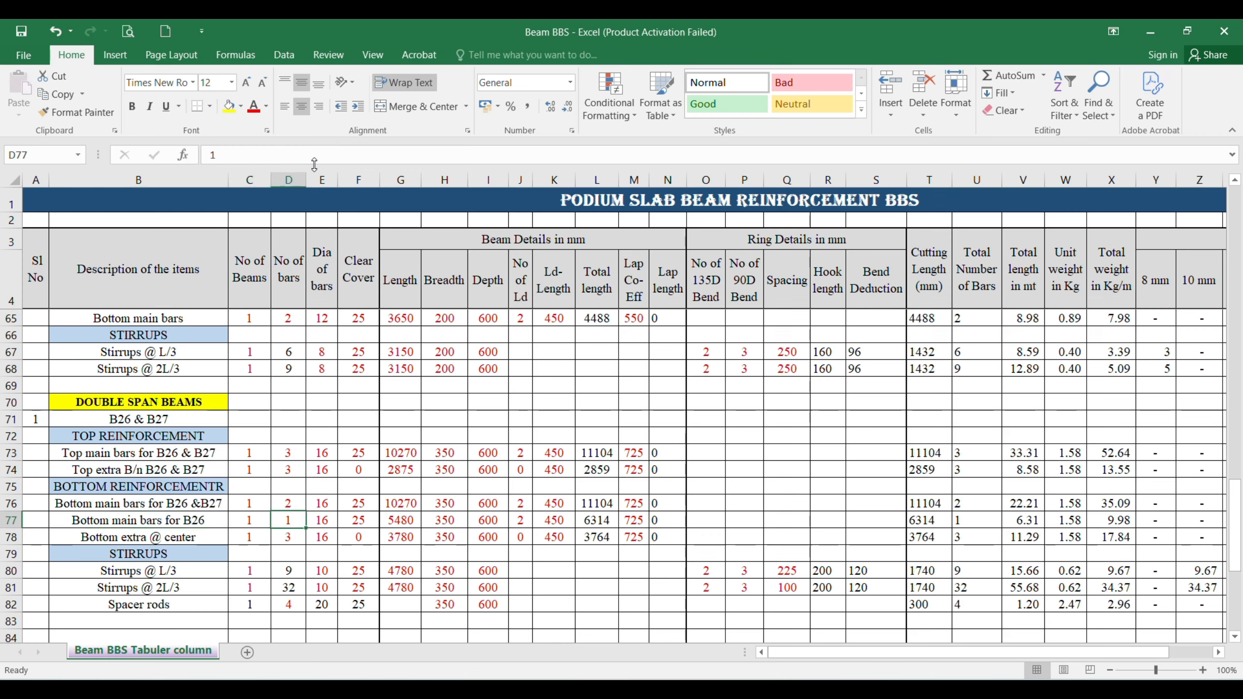
key("Right")
key("Right")
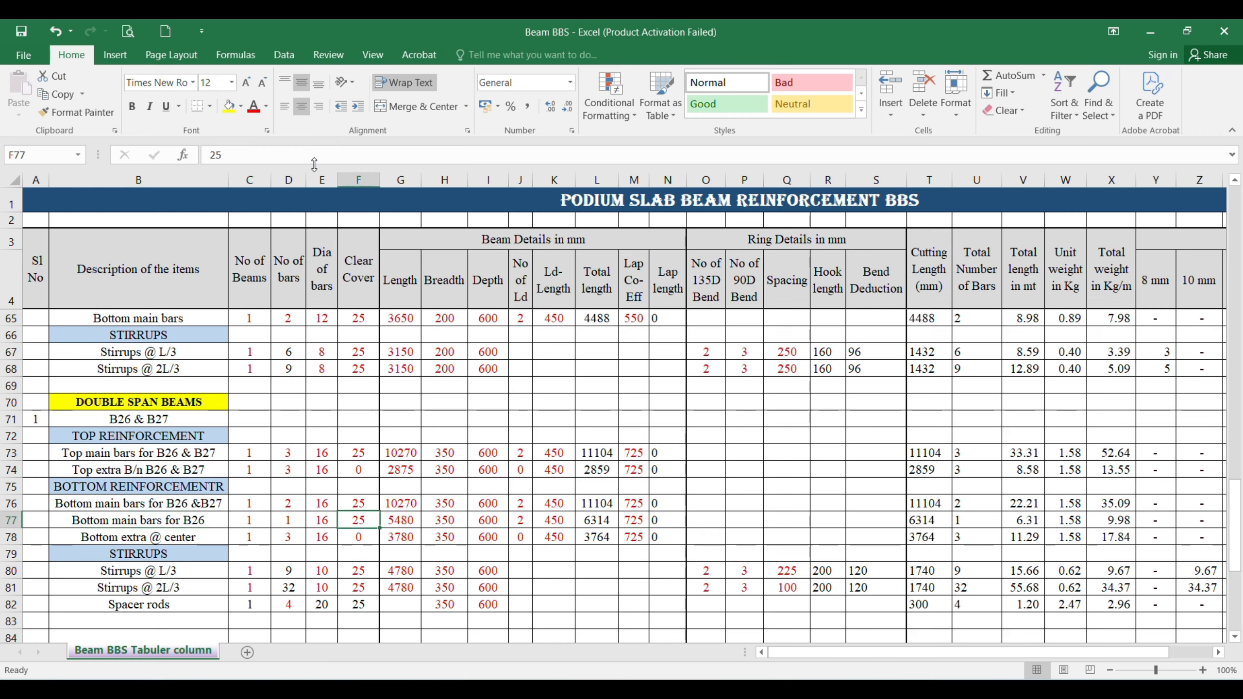
key("Right")
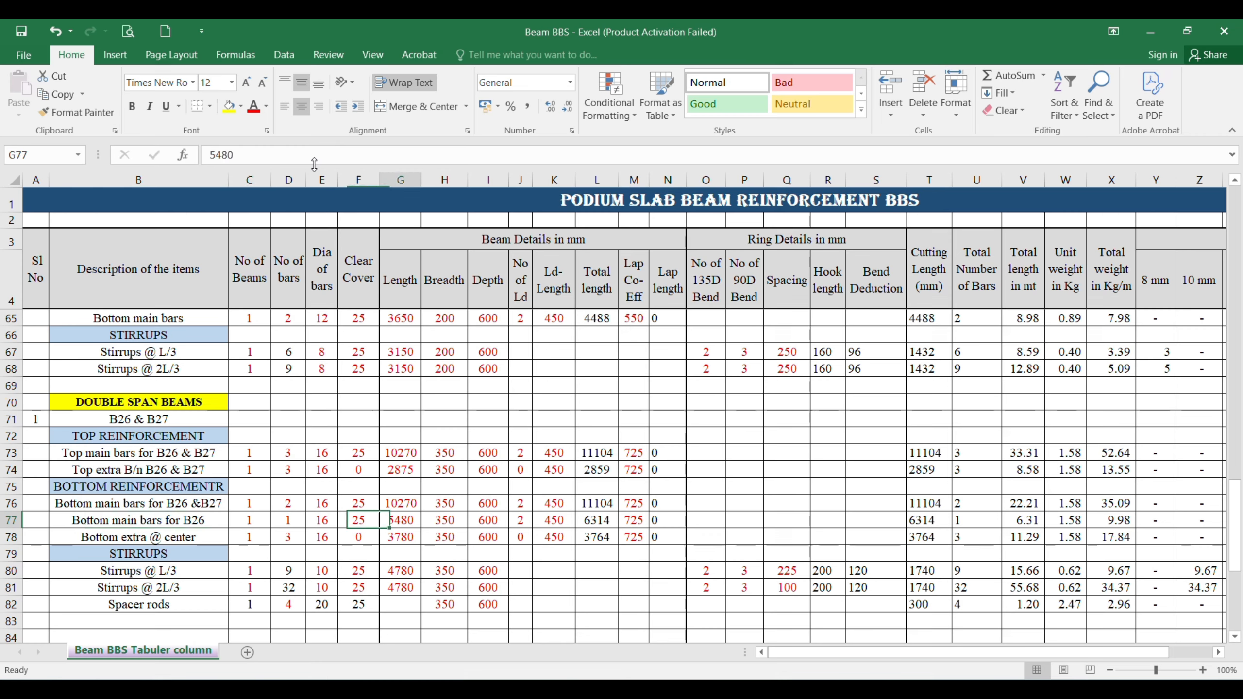
key("alt+Tab")
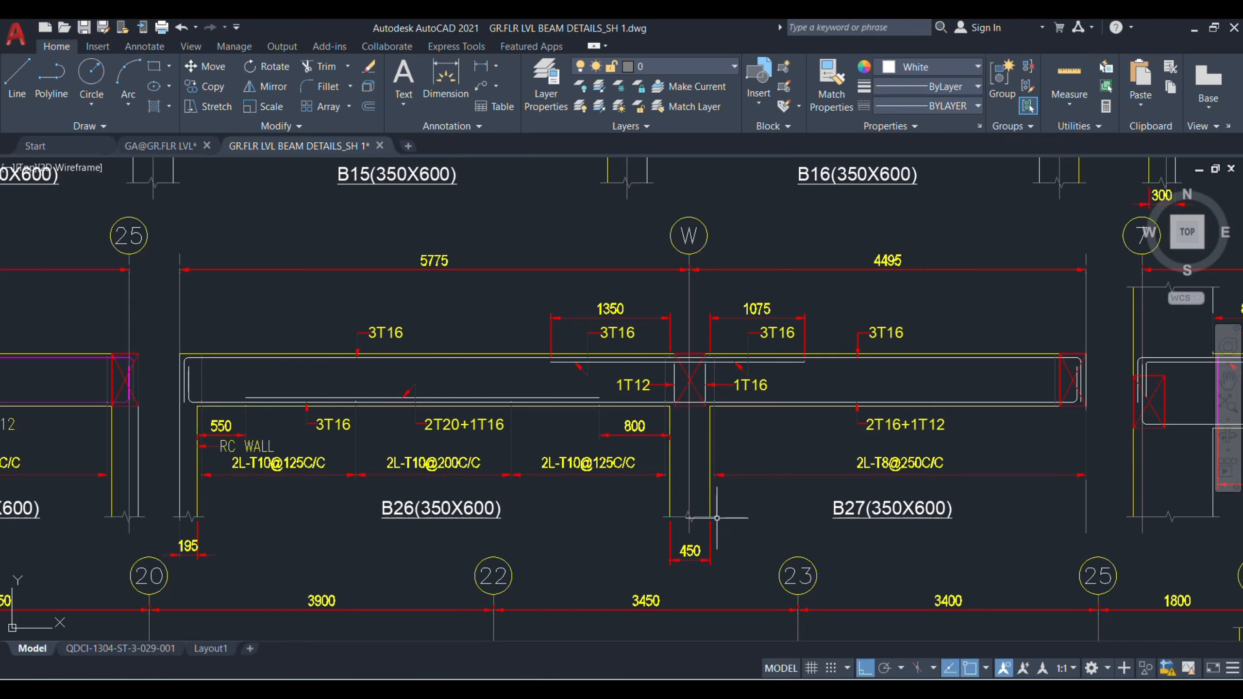
left_click(445, 78)
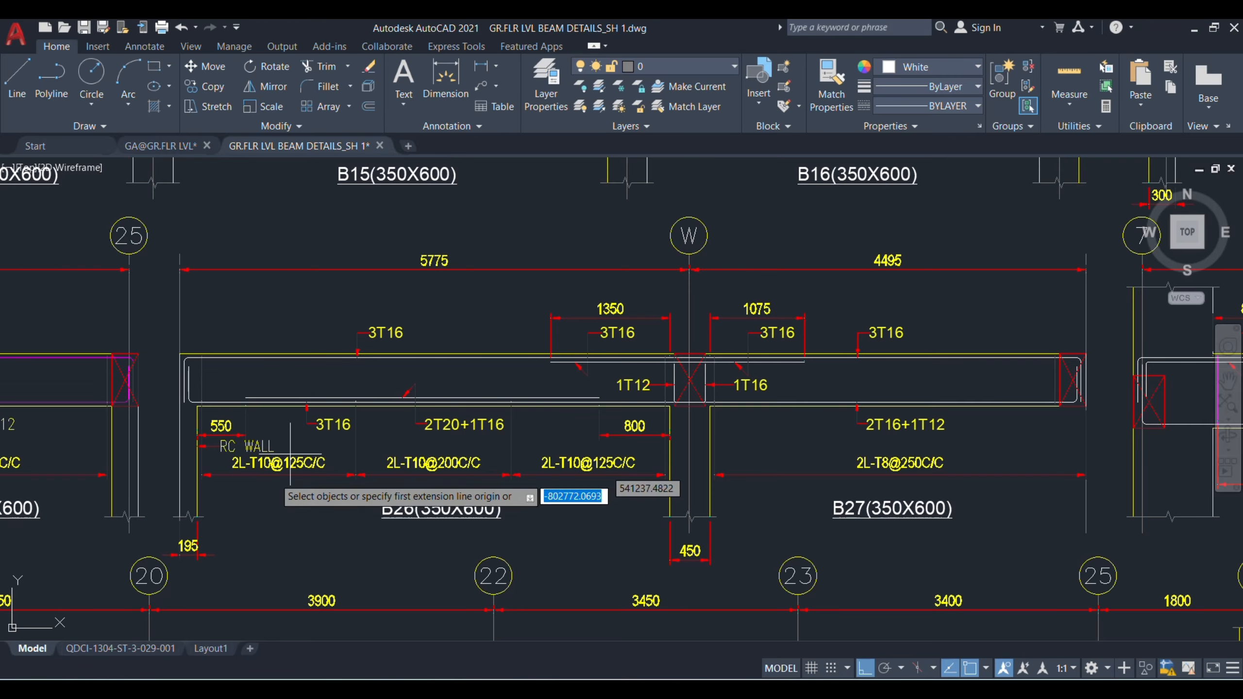
left_click(179, 516)
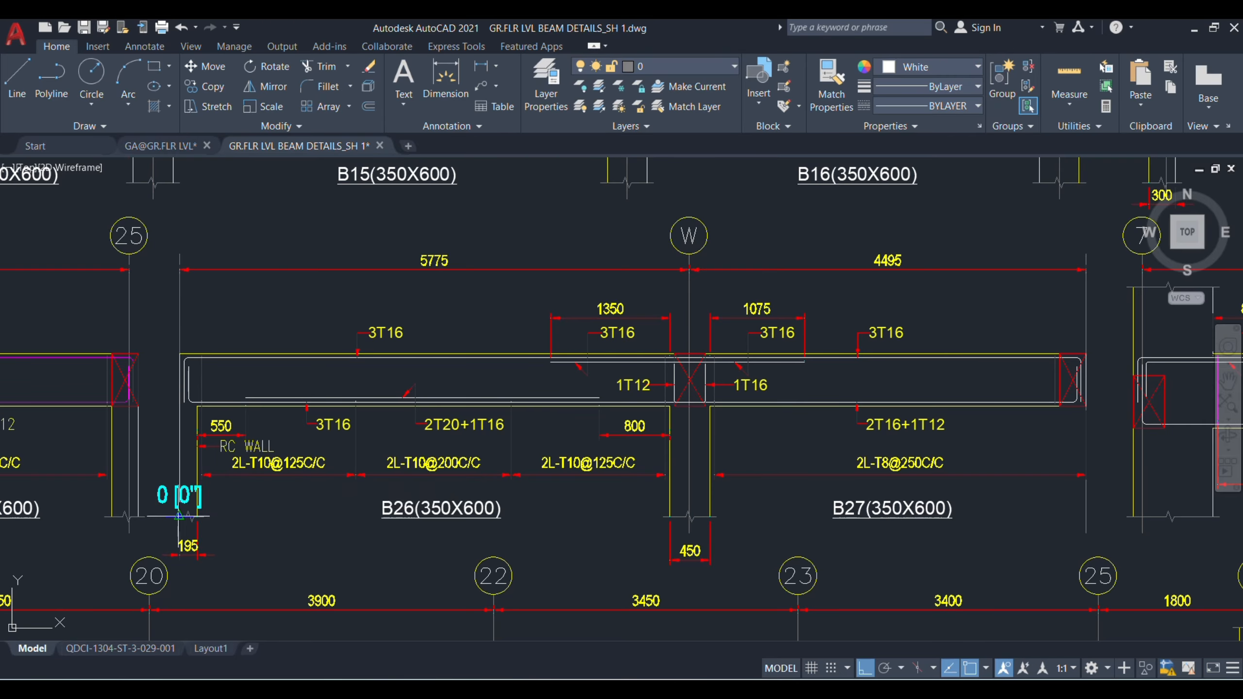
left_click(710, 515)
left_click(709, 562)
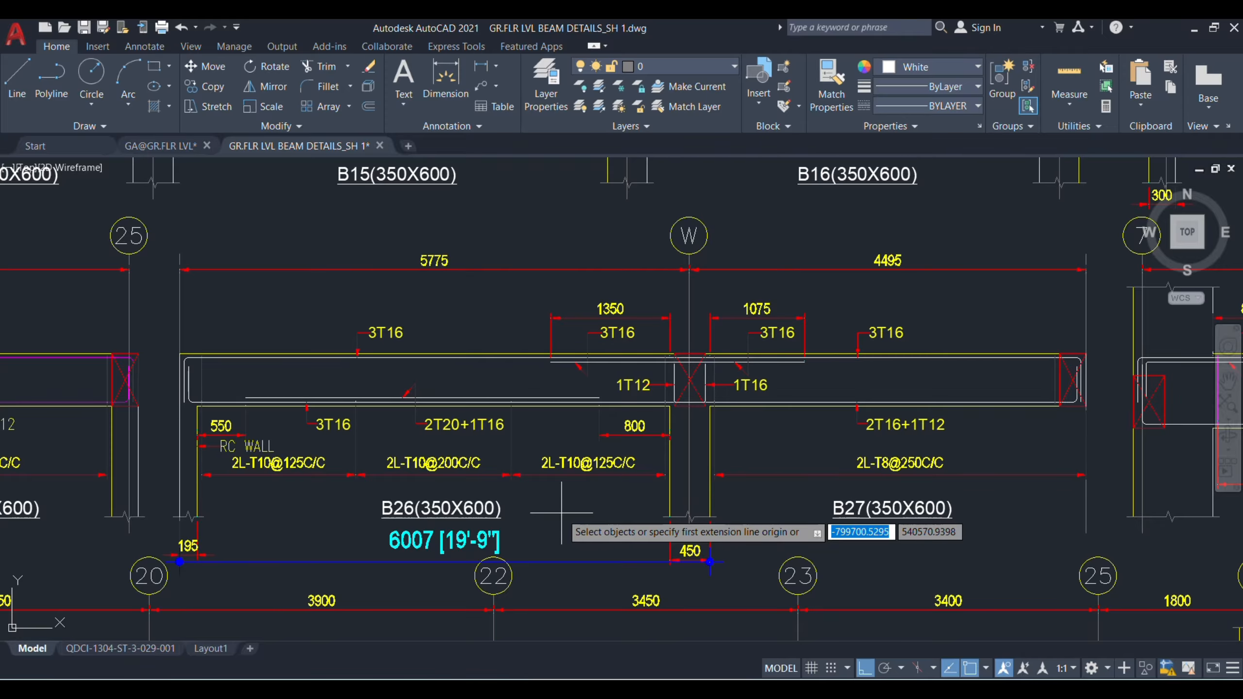
Step: Return to Excel, set the length of the B26 bottom main bars in row 77 to 6000, and review the row's remaining beam details
key("alt+Tab")
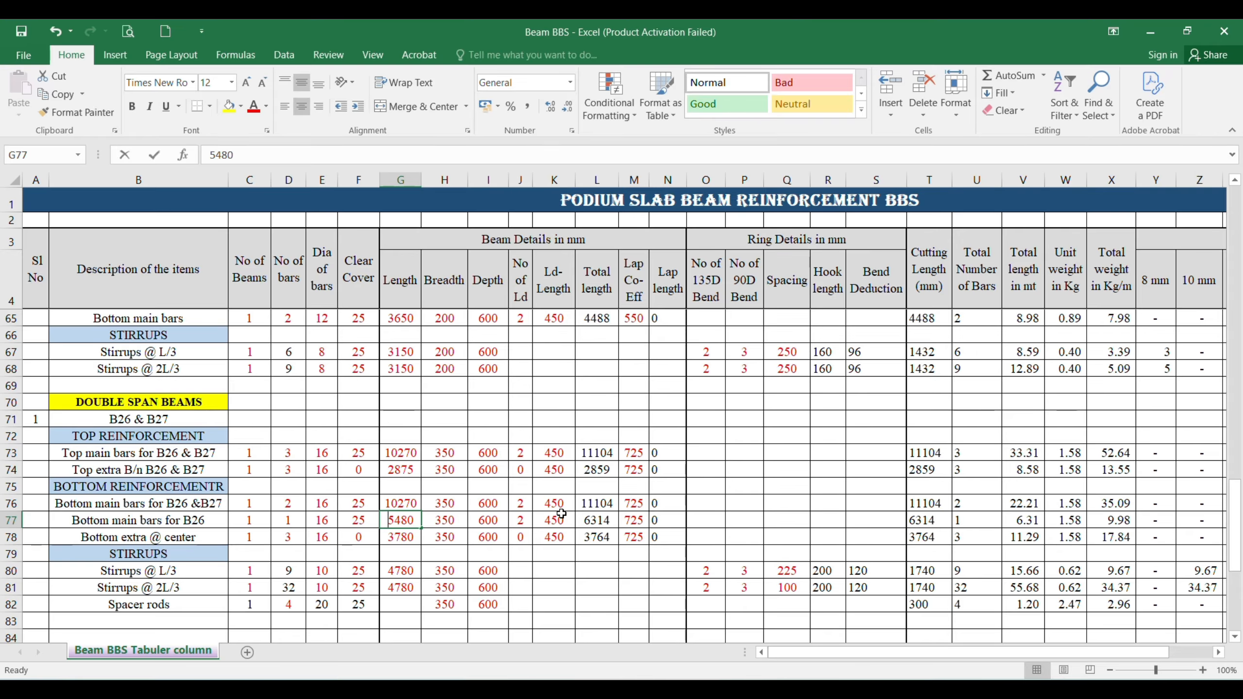
type("6000")
key("Tab")
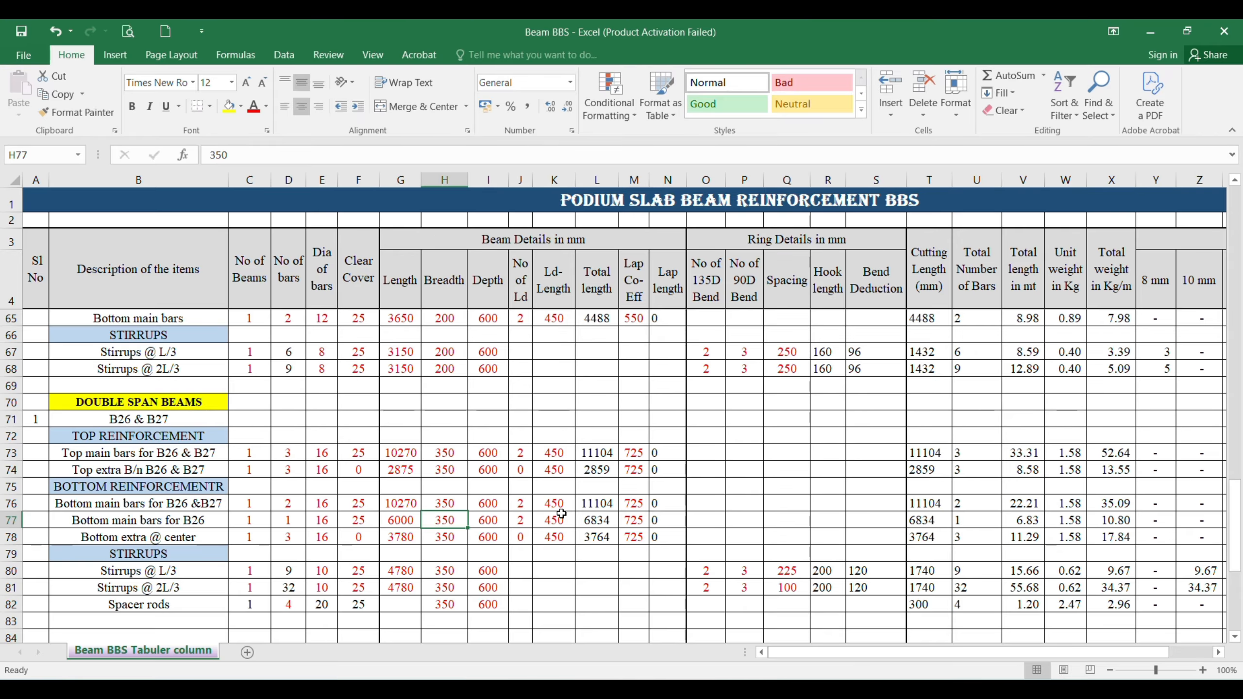
key("Tab")
key("Tab")
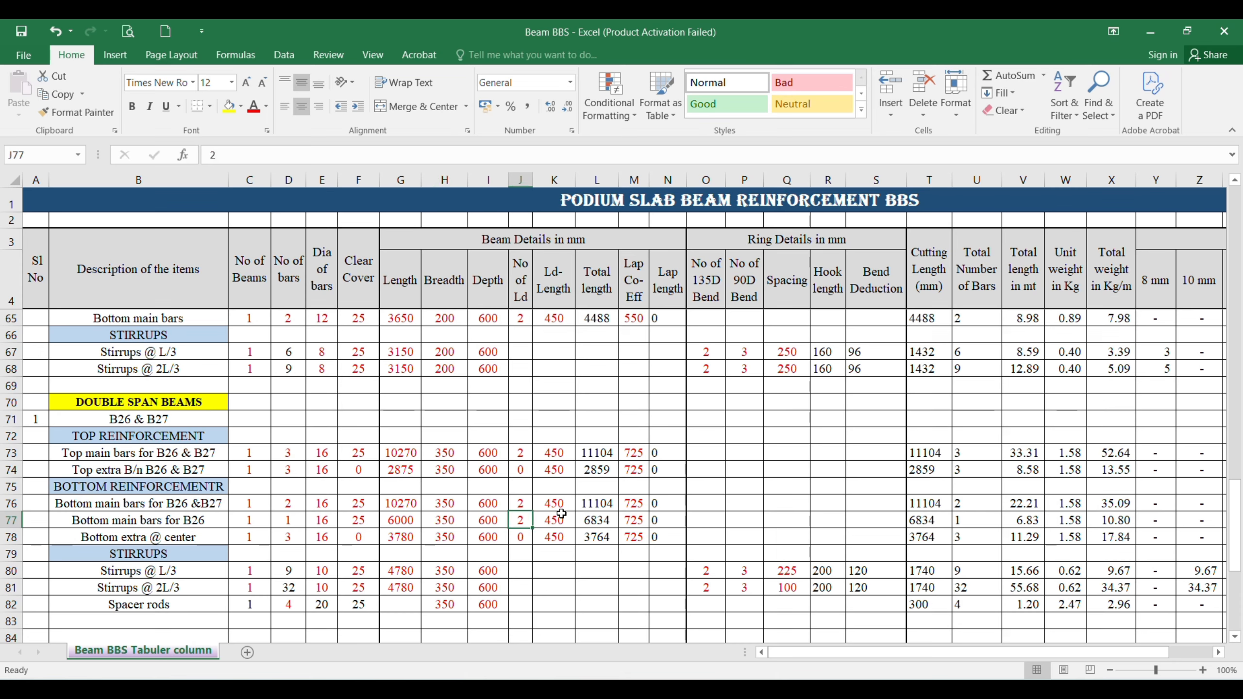
key("Tab")
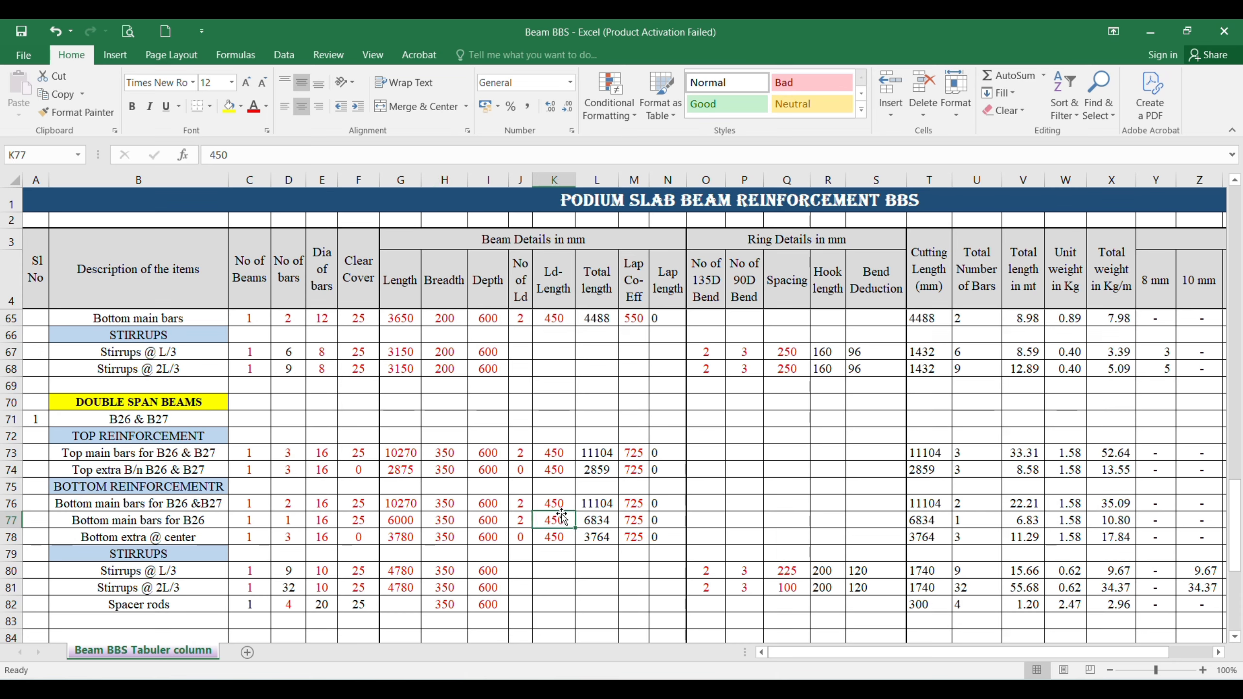
key("Tab")
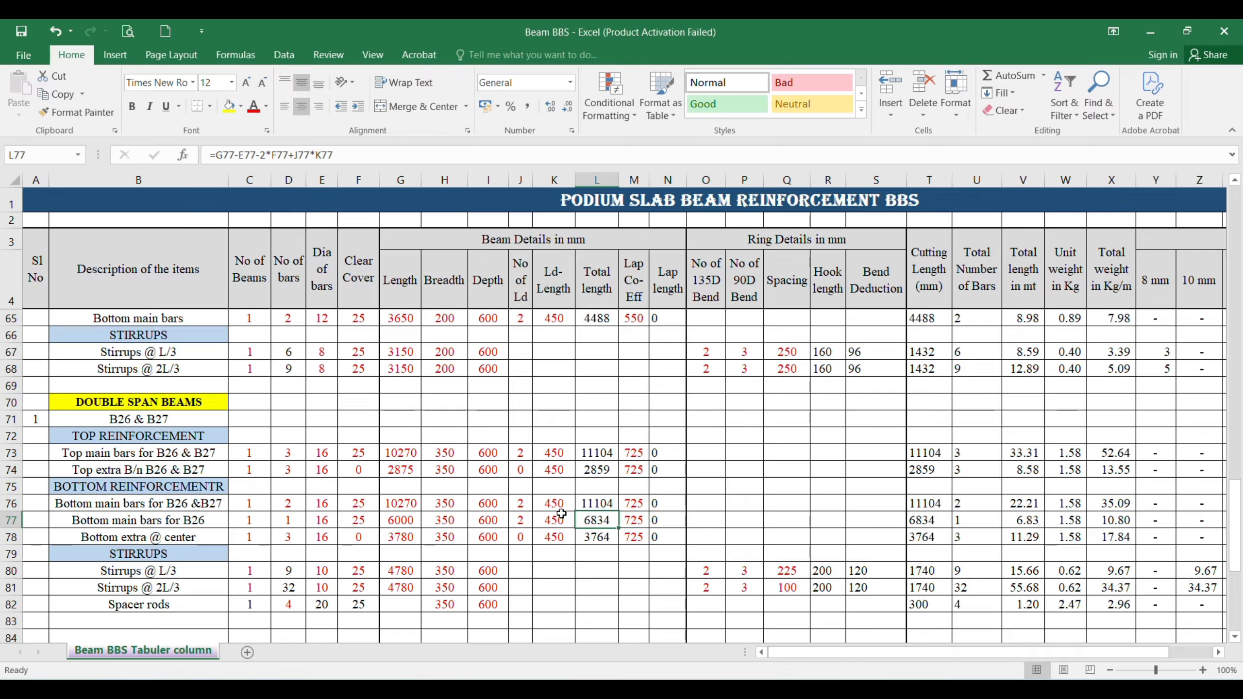
key("Tab")
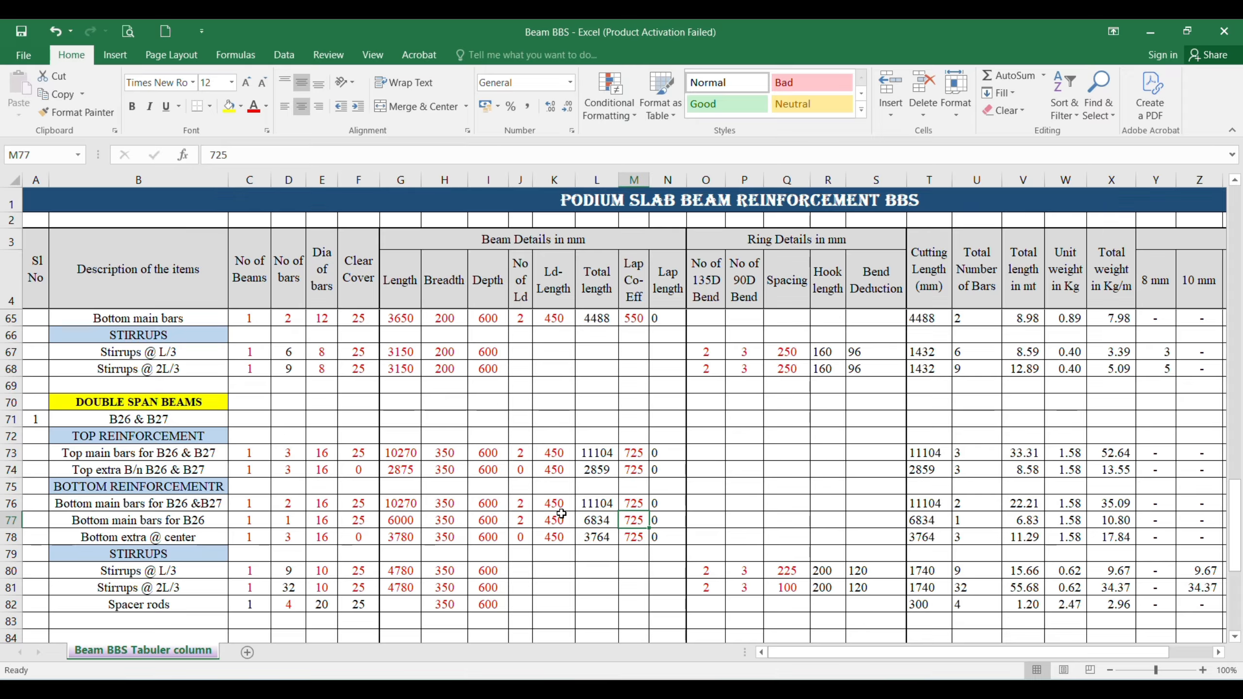
Step: Fill the row 77 description down to row 78 and change it to "Bottom main bars for B27"
key("Down")
key("Left")
key("Left")
key("Left")
key("Left")
key("Left")
key("Left")
key("Left")
key("Left")
key("Left")
key("Left")
key("Left")
key("Left")
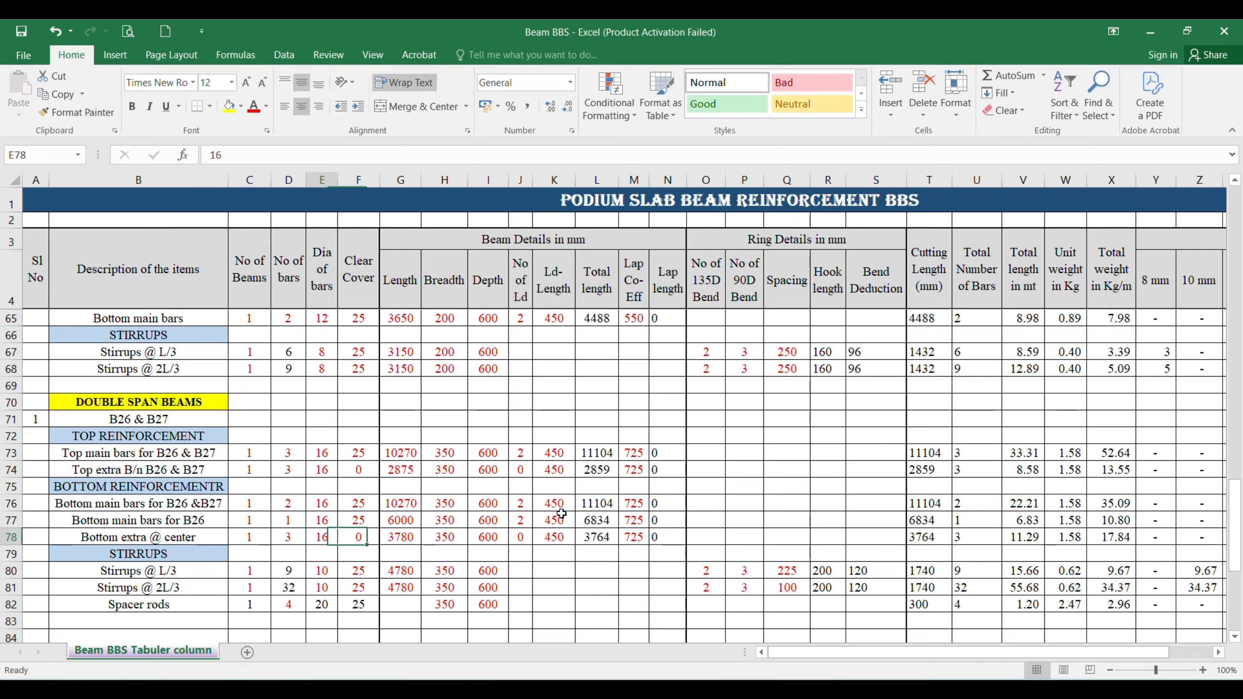
key("Right")
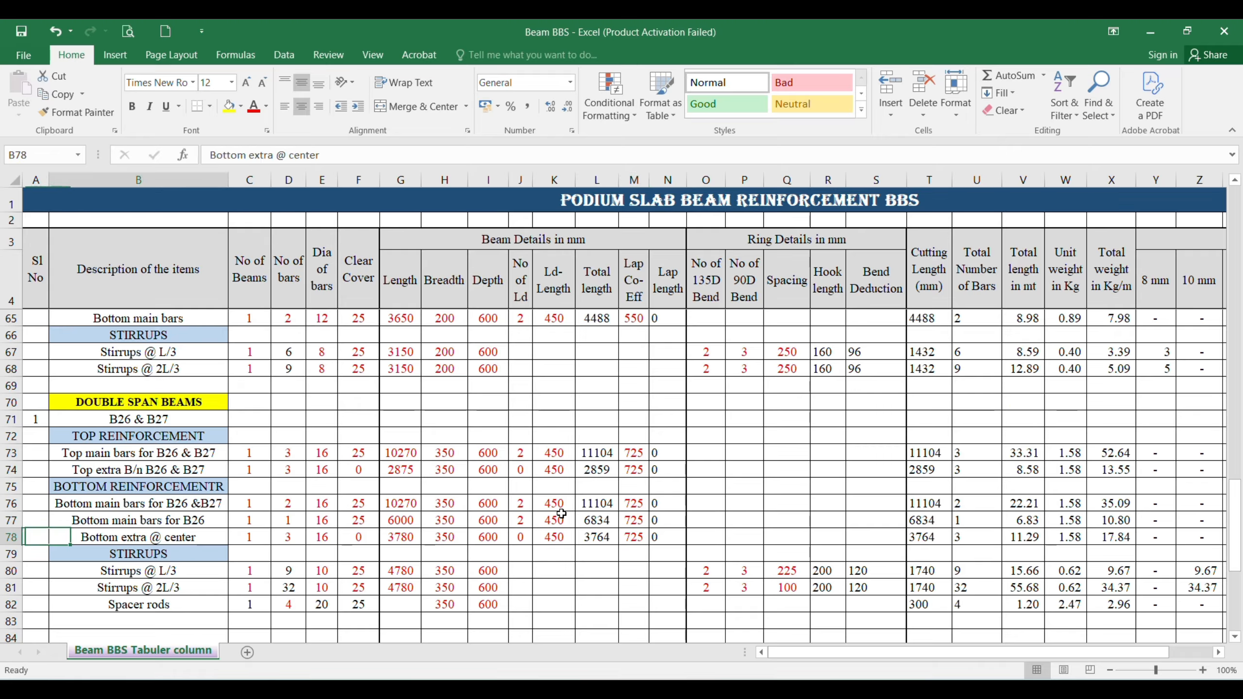
key("ctrl+d")
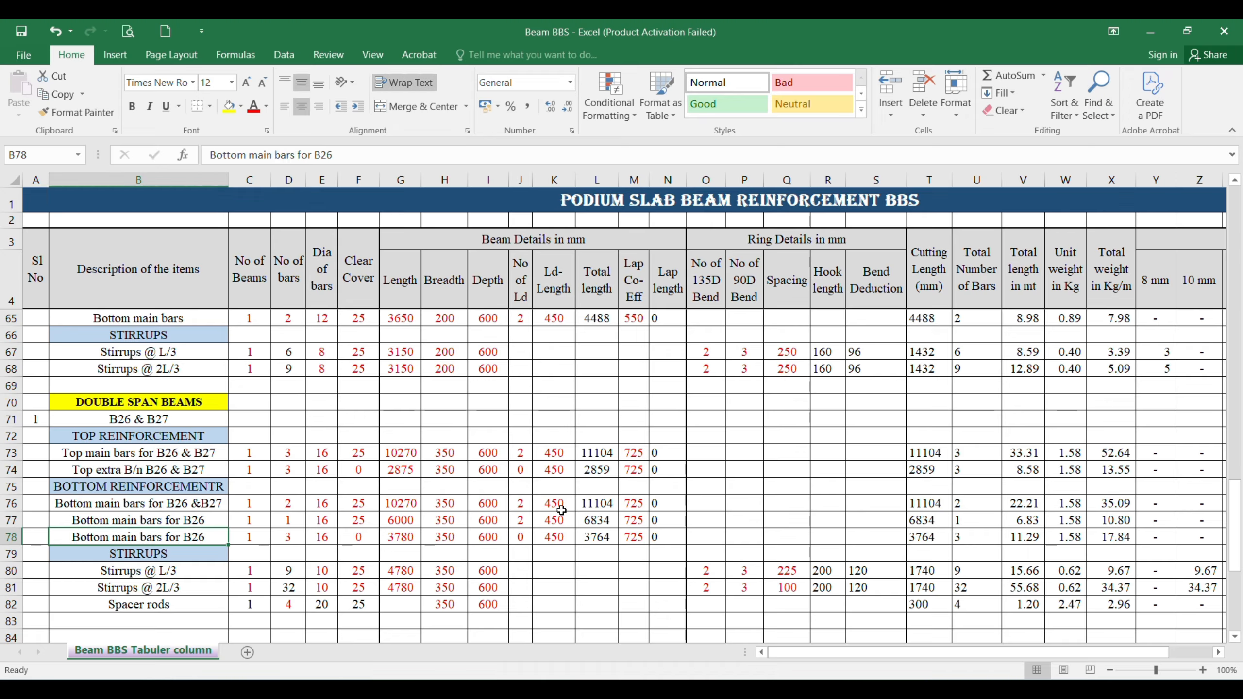
left_click(353, 156)
key("BackSpace")
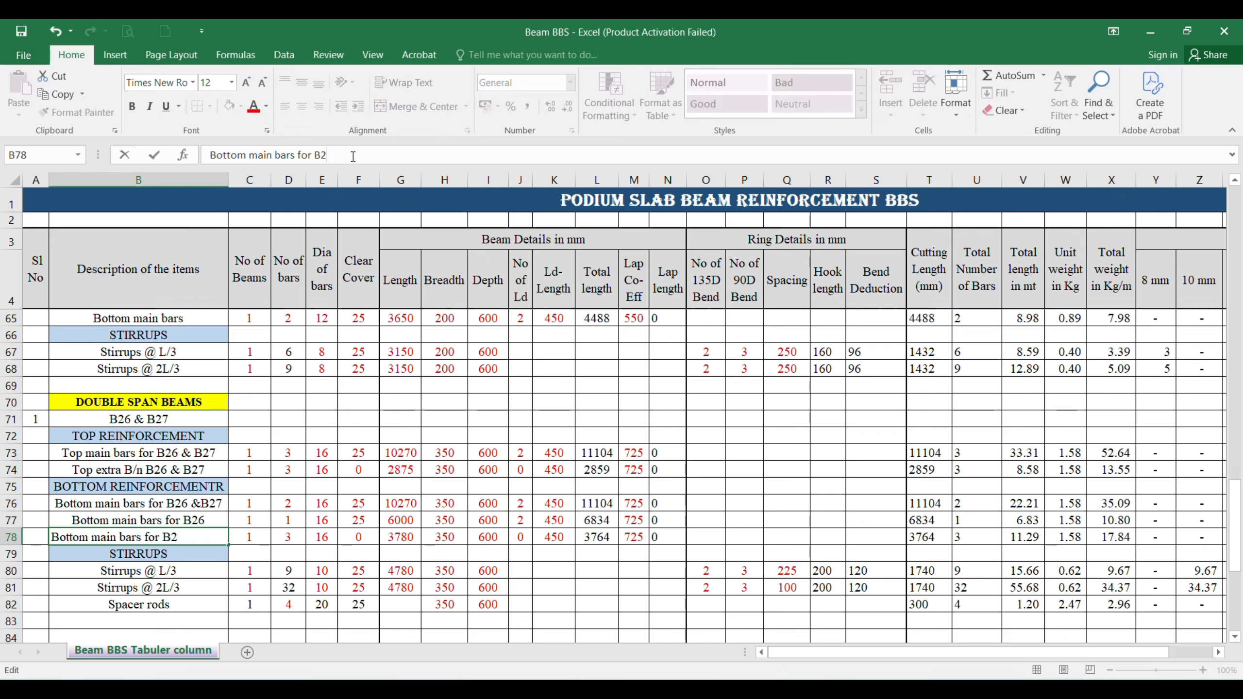
type("7")
Step: For the B27 bottom main bars in row 78, set the number of bars to 1, diameter to 12 and clear cover to 25
key("Tab")
key("Tab")
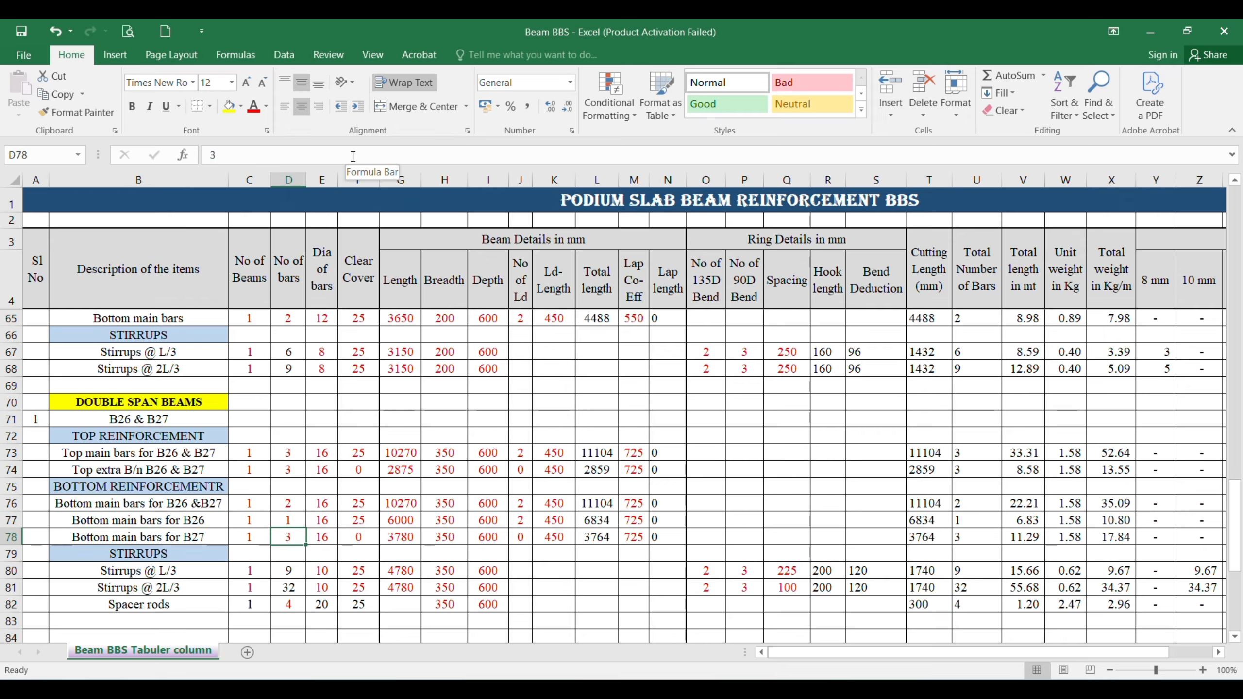
left_click(353, 157)
type("1")
key("Tab")
type("12")
key("Tab")
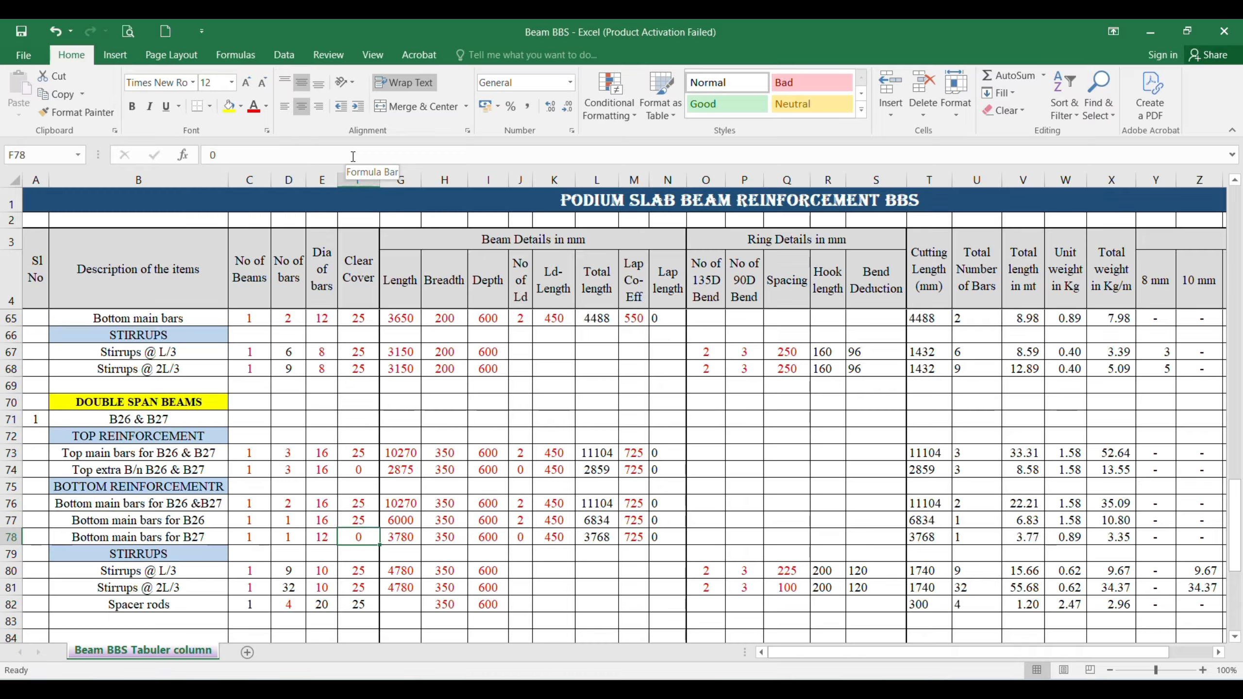
type("25")
key("Tab")
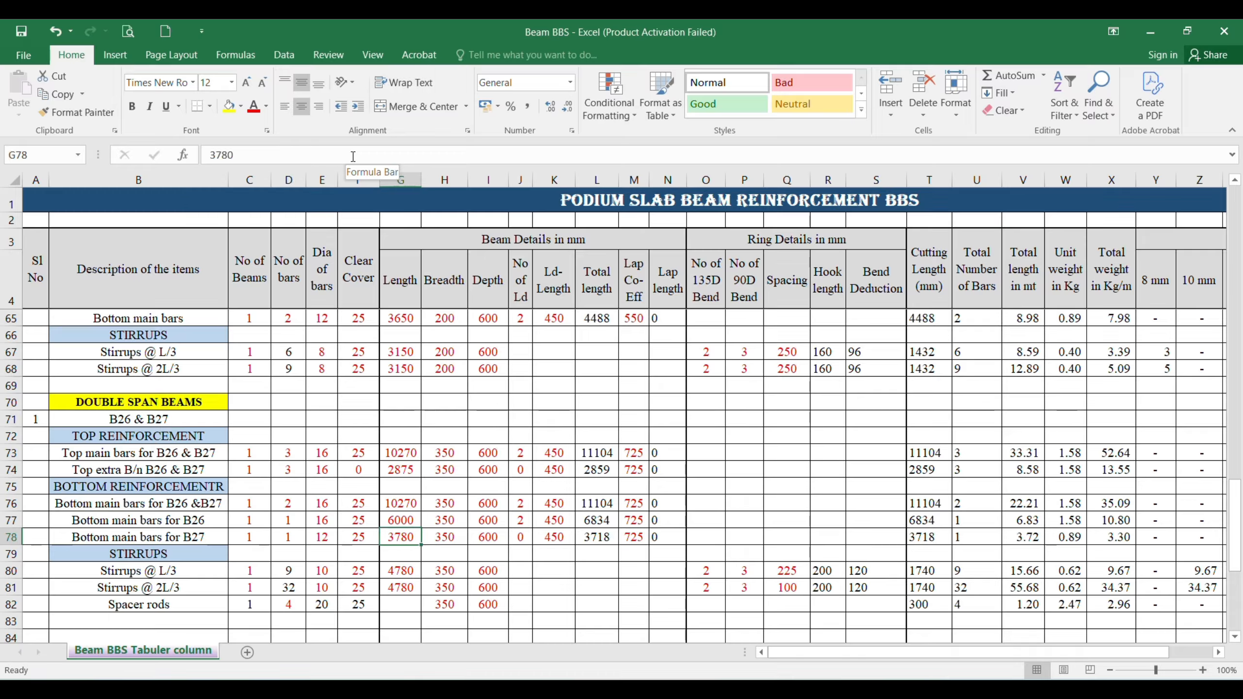
Step: Switch to the AutoCAD beam details drawing and dimension B27 from its outer end to the shared support's far face
key("alt+Tab")
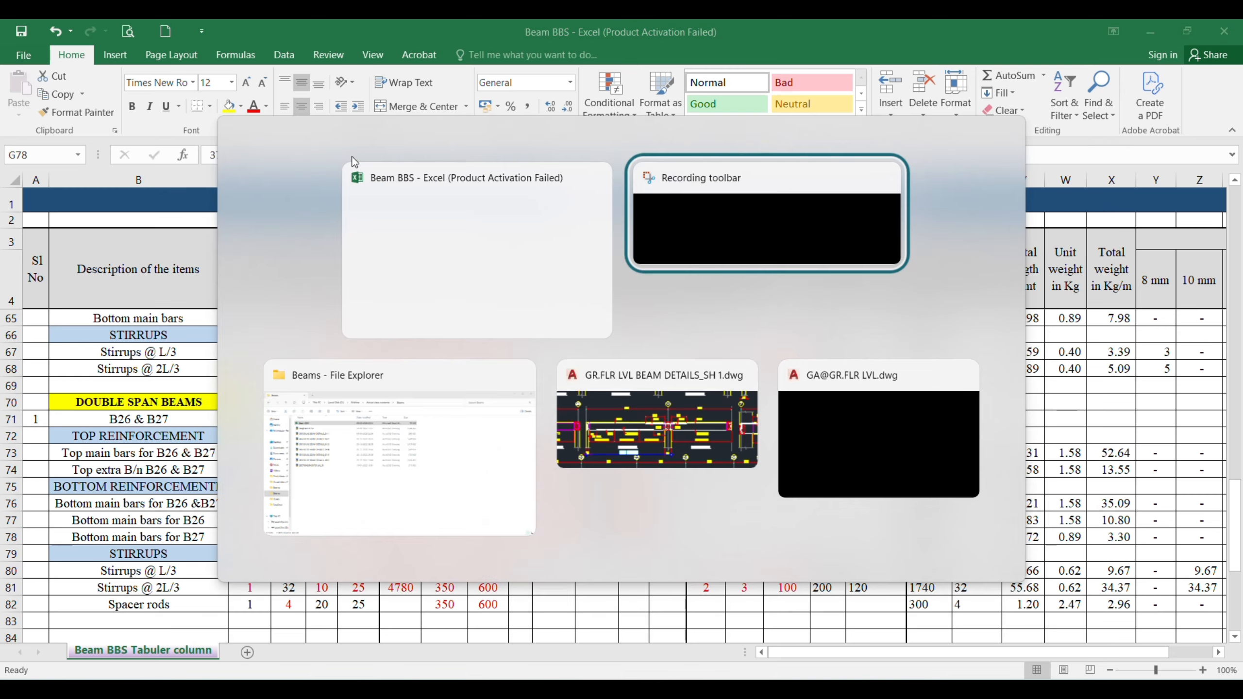
key("alt+Tab")
key("alt+Tab")
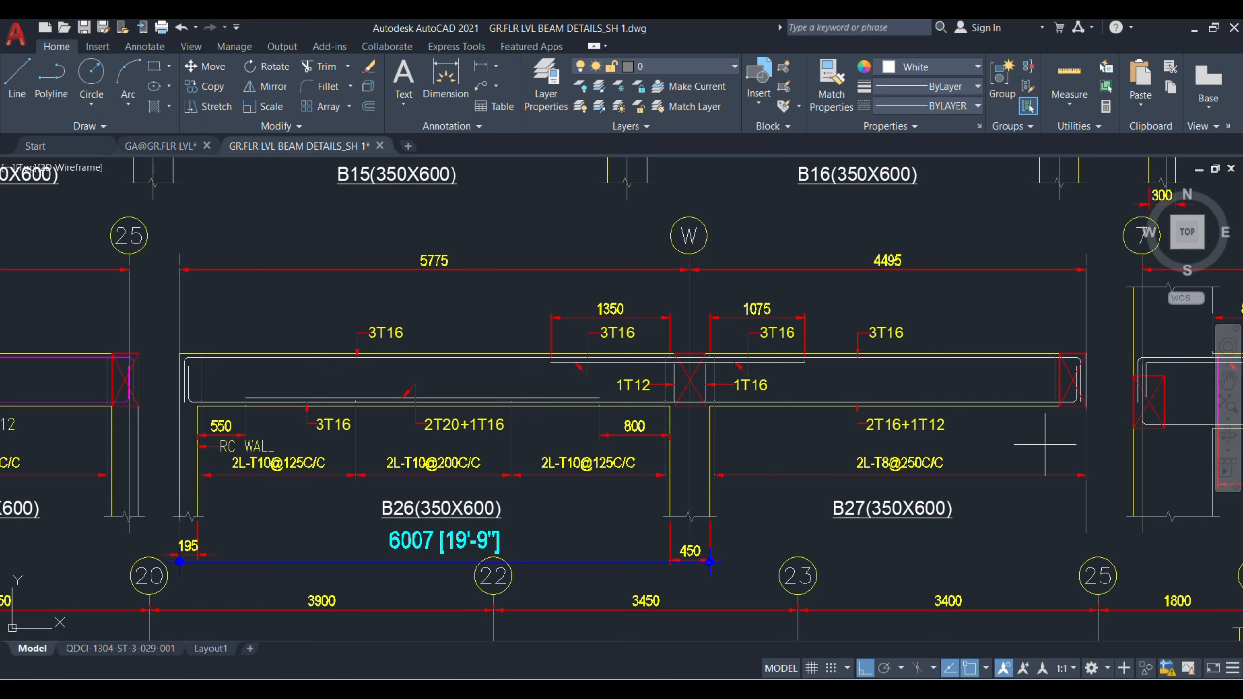
left_click(1085, 534)
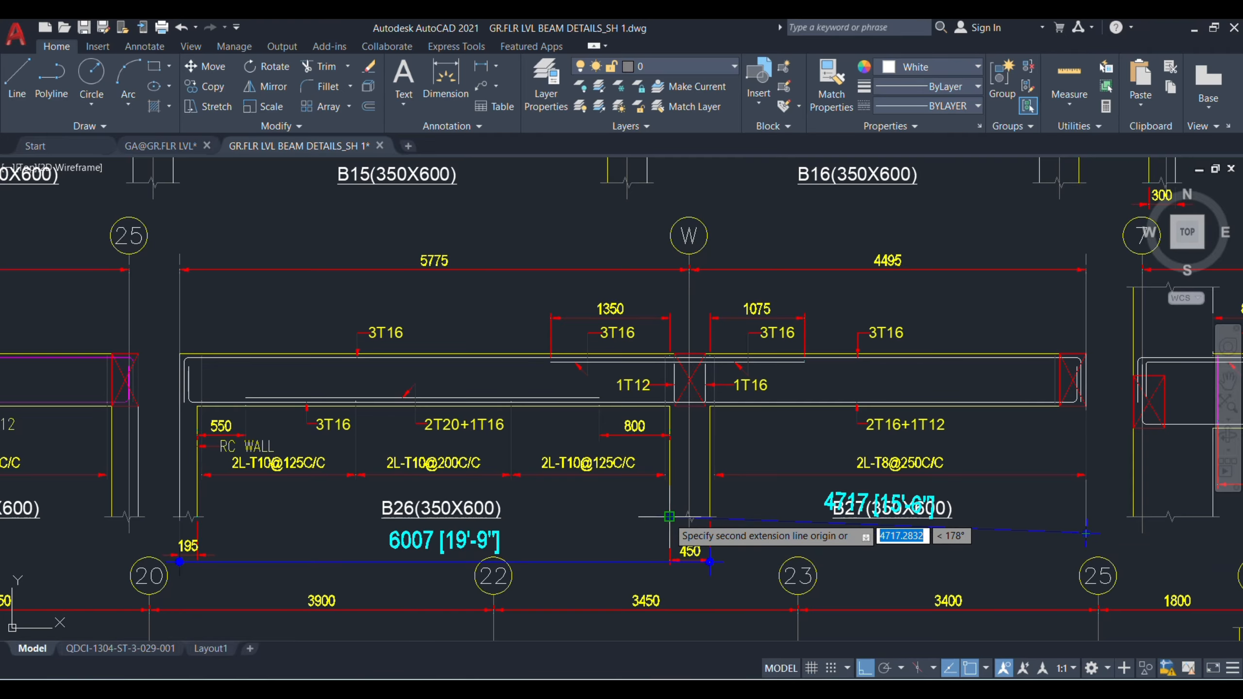
left_click(671, 536)
left_click(881, 562)
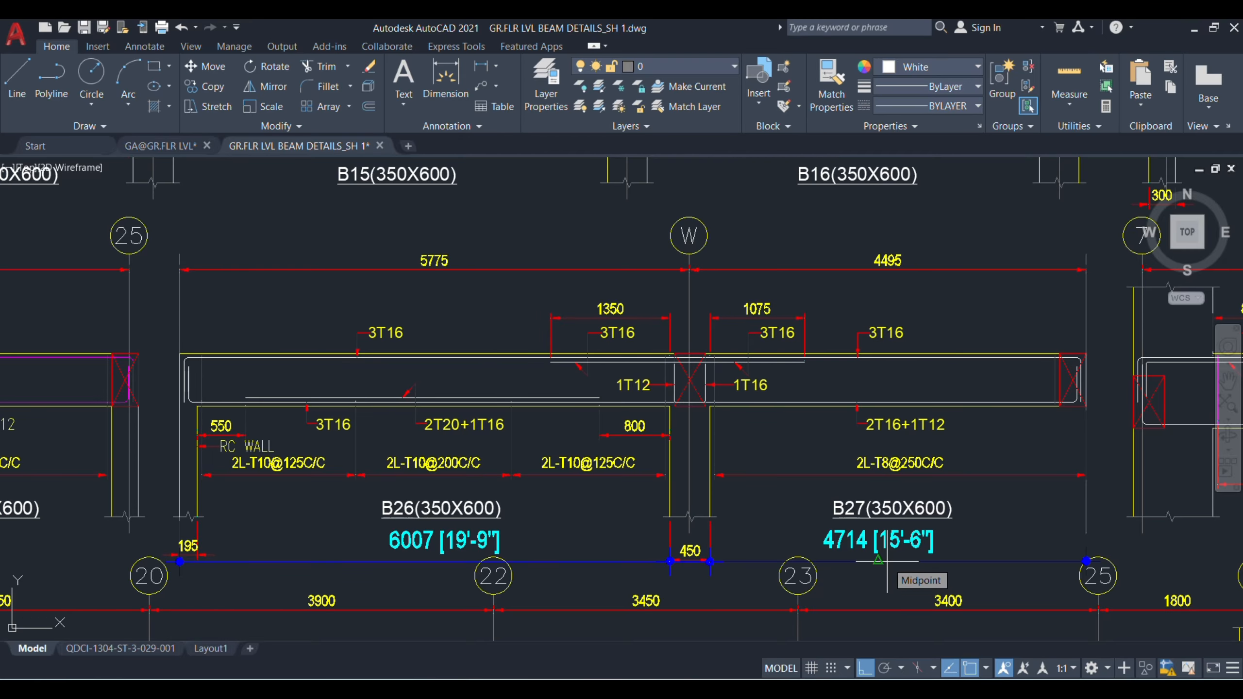
Step: Return to Excel and set the length of the B27 bottom main bars in row 78 to 4715
key("alt+Tab")
type("4715")
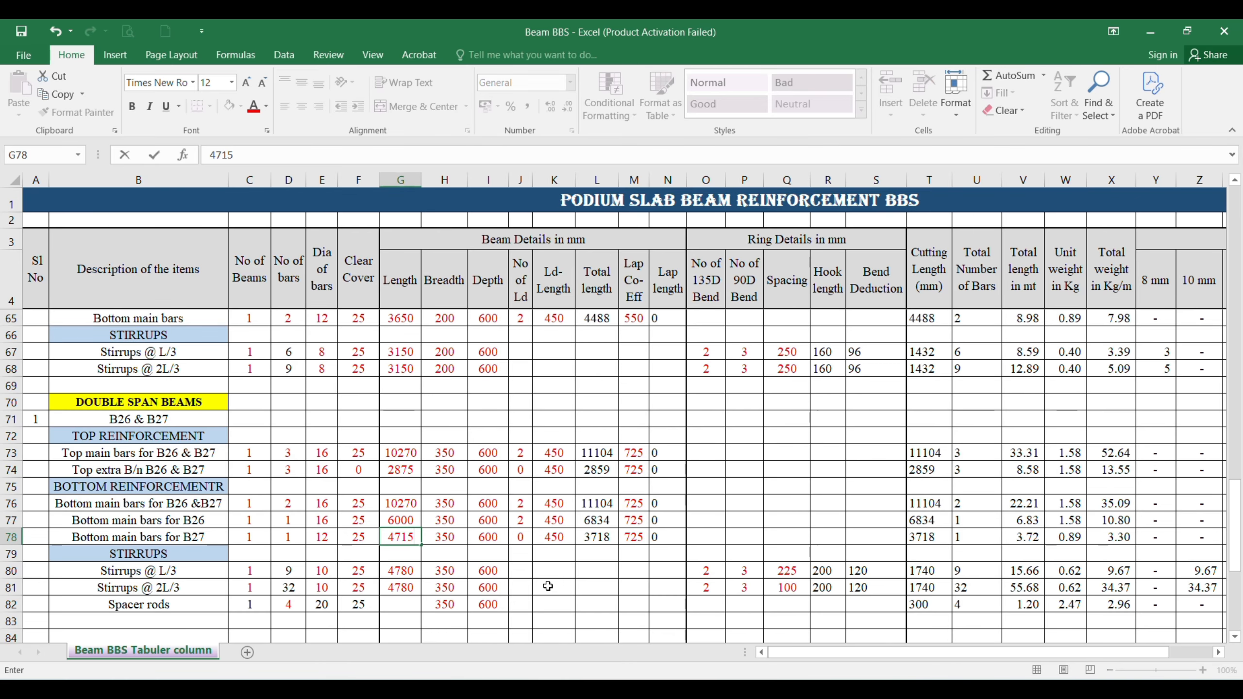
key("Right")
key("Right")
key("Right")
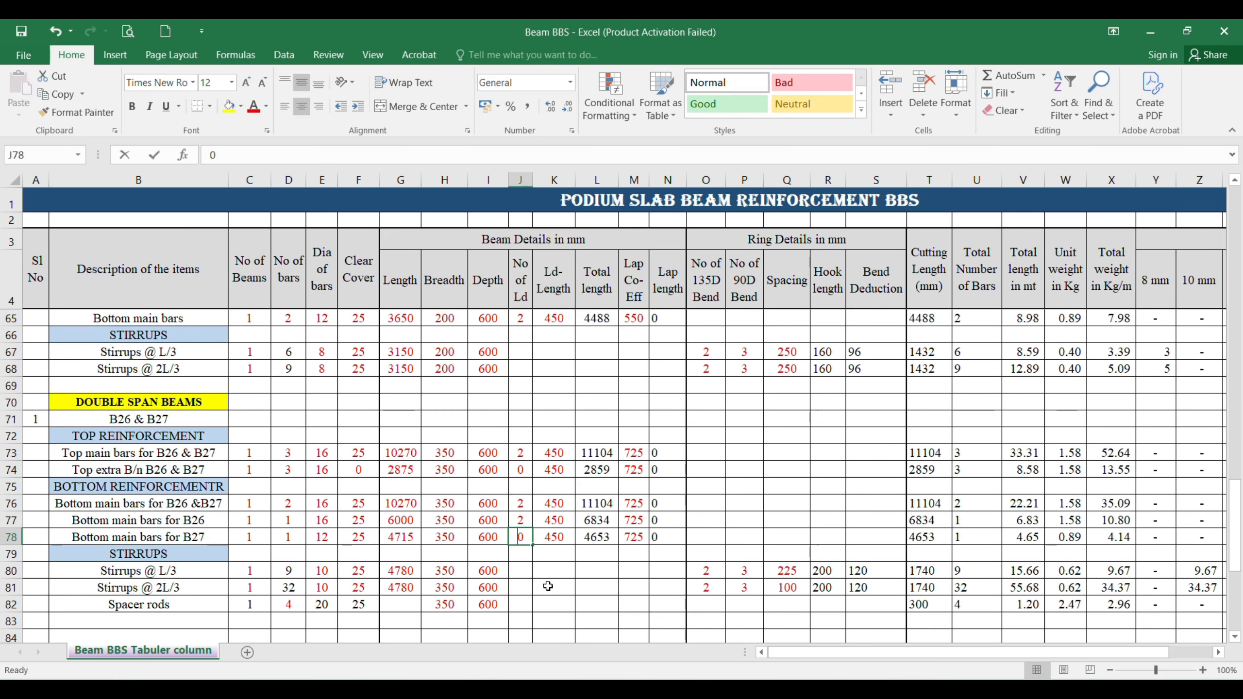
Step: For the B27 bottom main bars in row 78, set the number of Ld to 2 and the lap coefficient to 550
type("2")
key("Right")
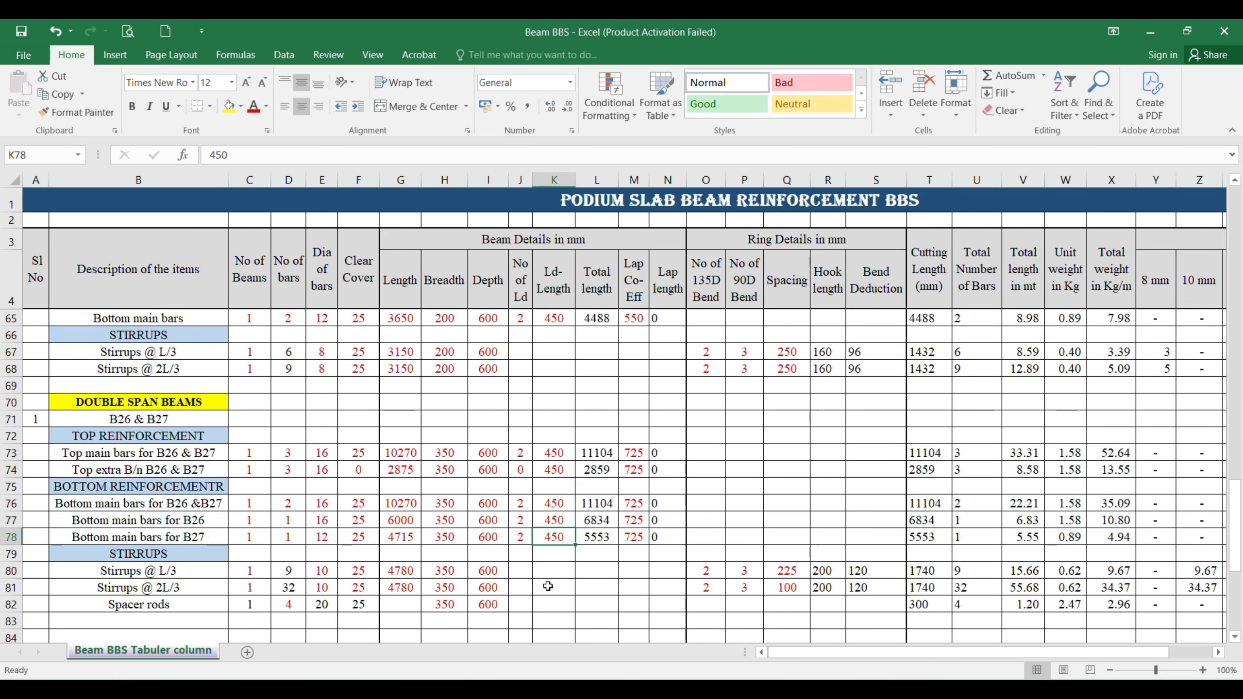
key("Right")
key("Right")
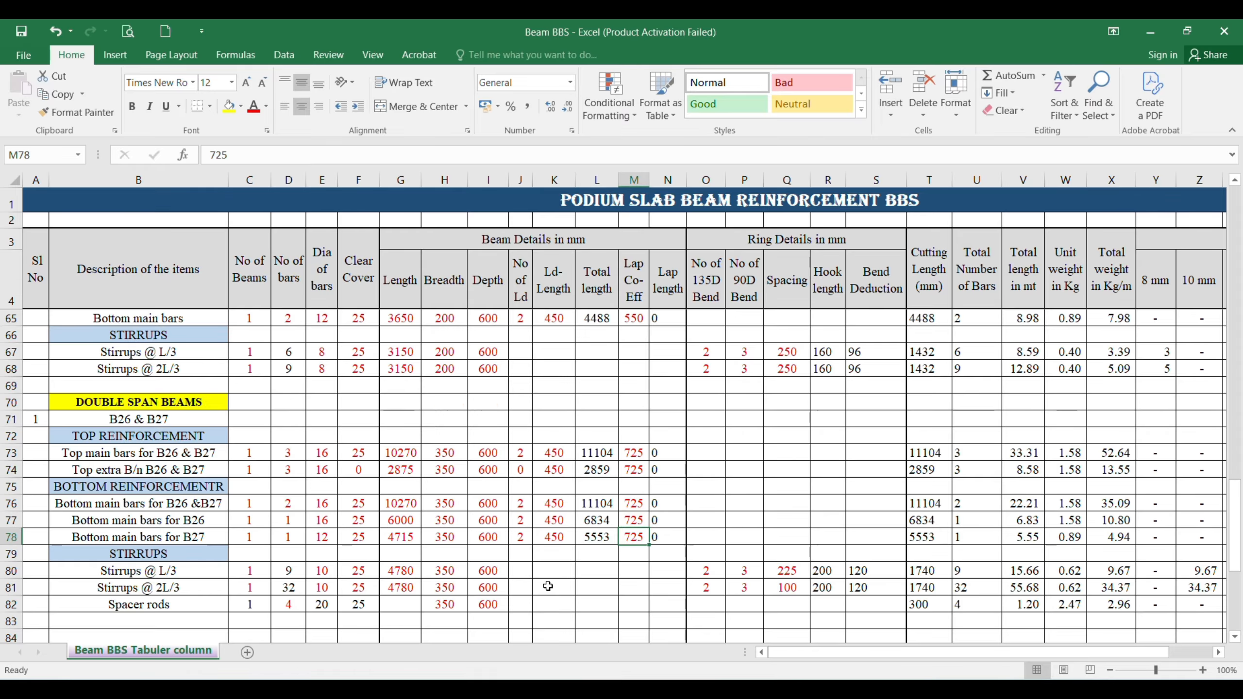
type("550")
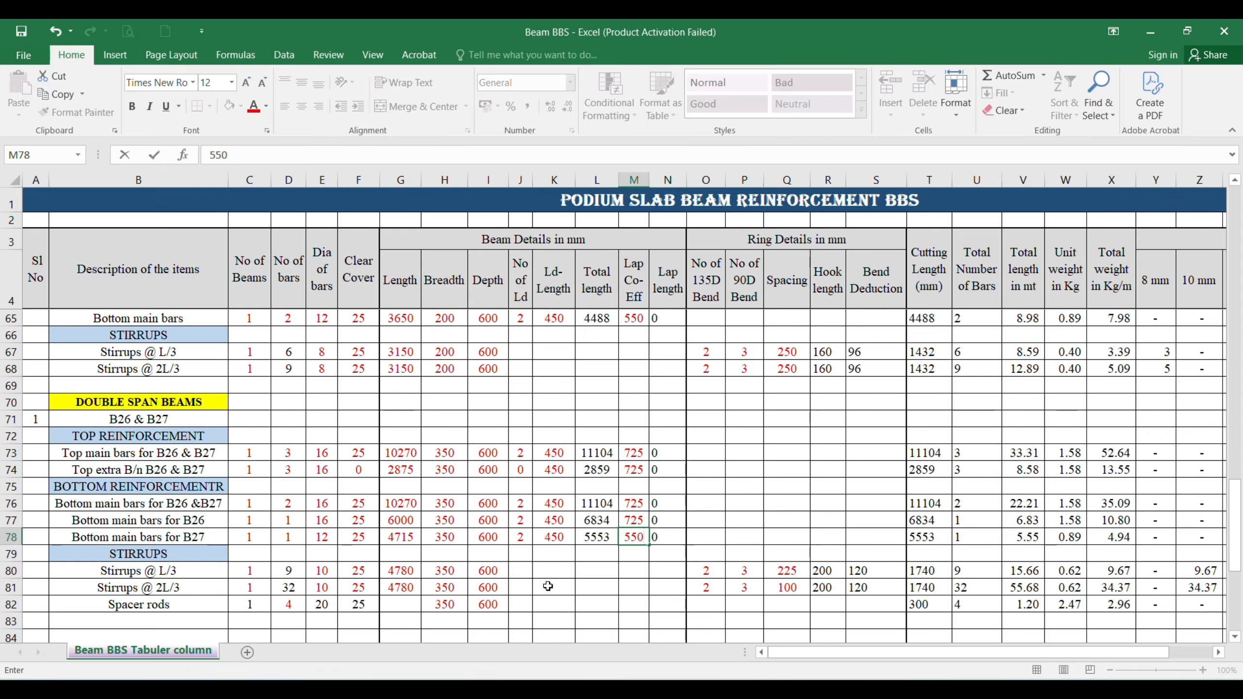
key("Return")
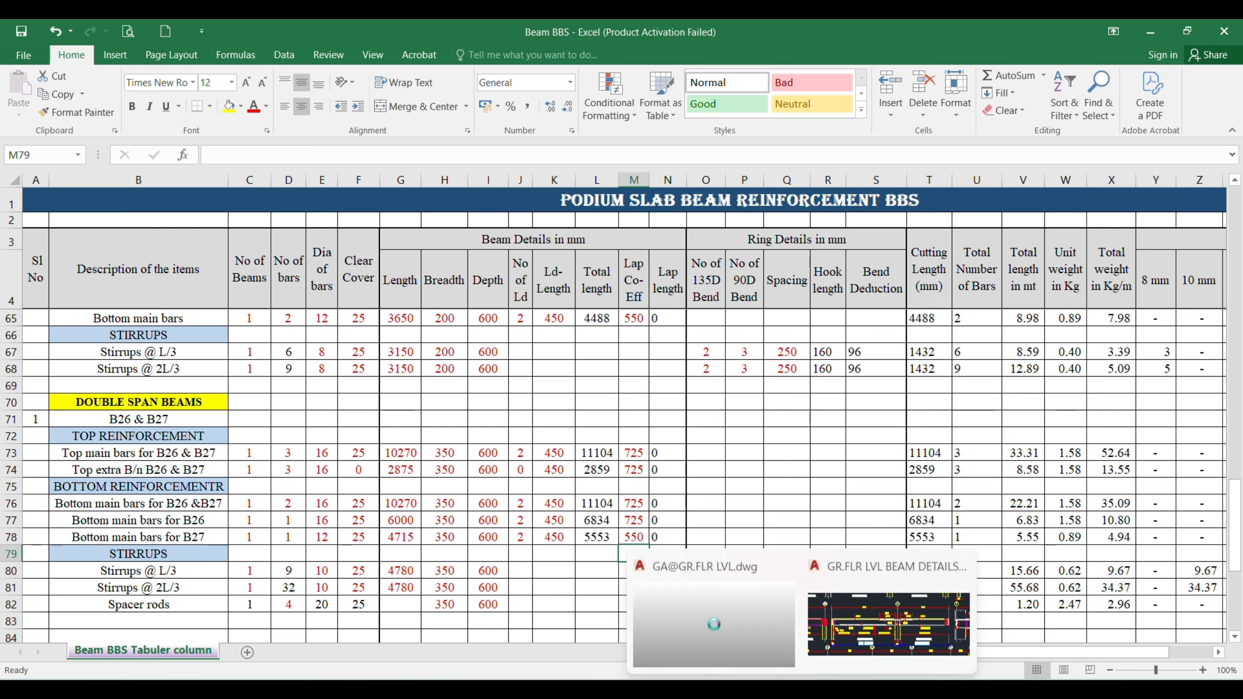
Step: Switch to the AutoCAD beam details drawing and dimension B26's clear span between the inner faces of its supports
left_click(916, 627)
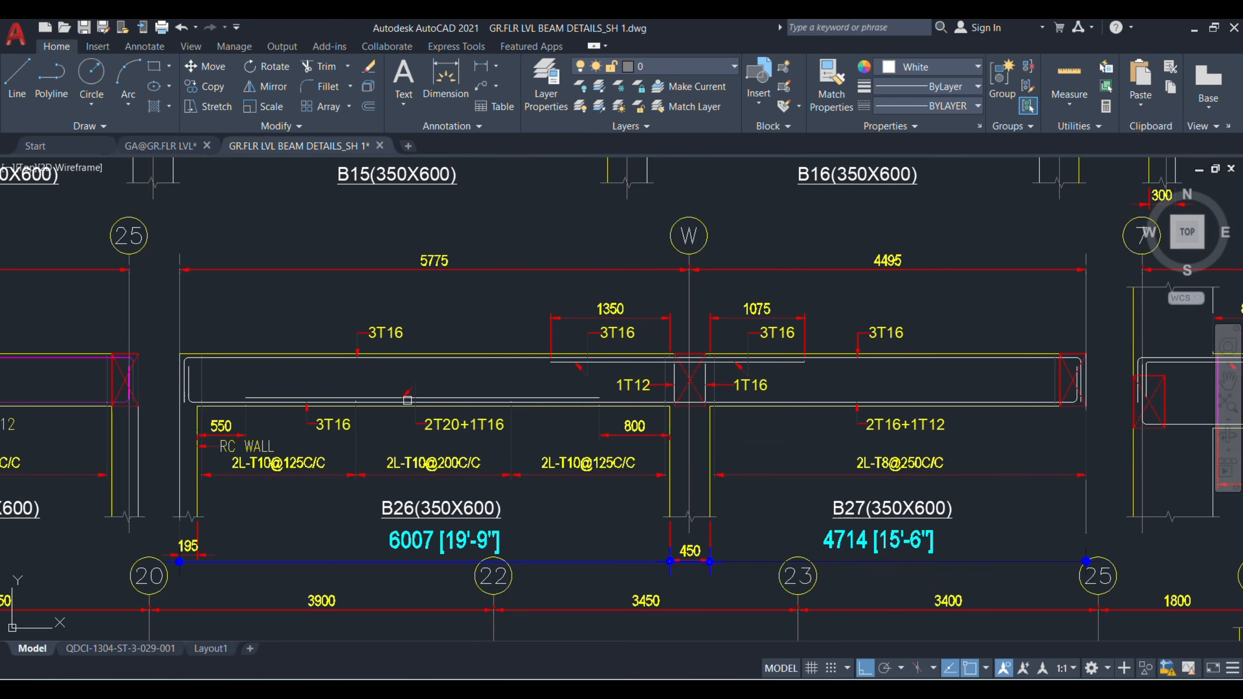
scroll(384, 401, "up", 2)
key("Escape")
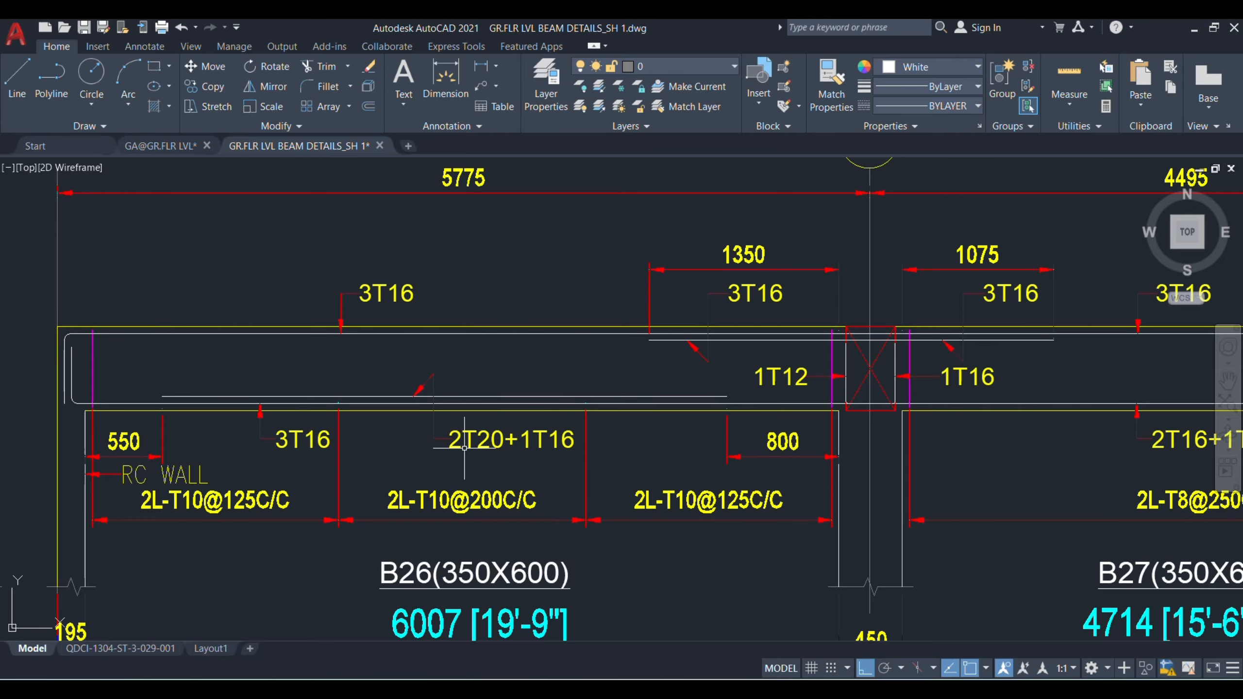
scroll(637, 425, "down", 2)
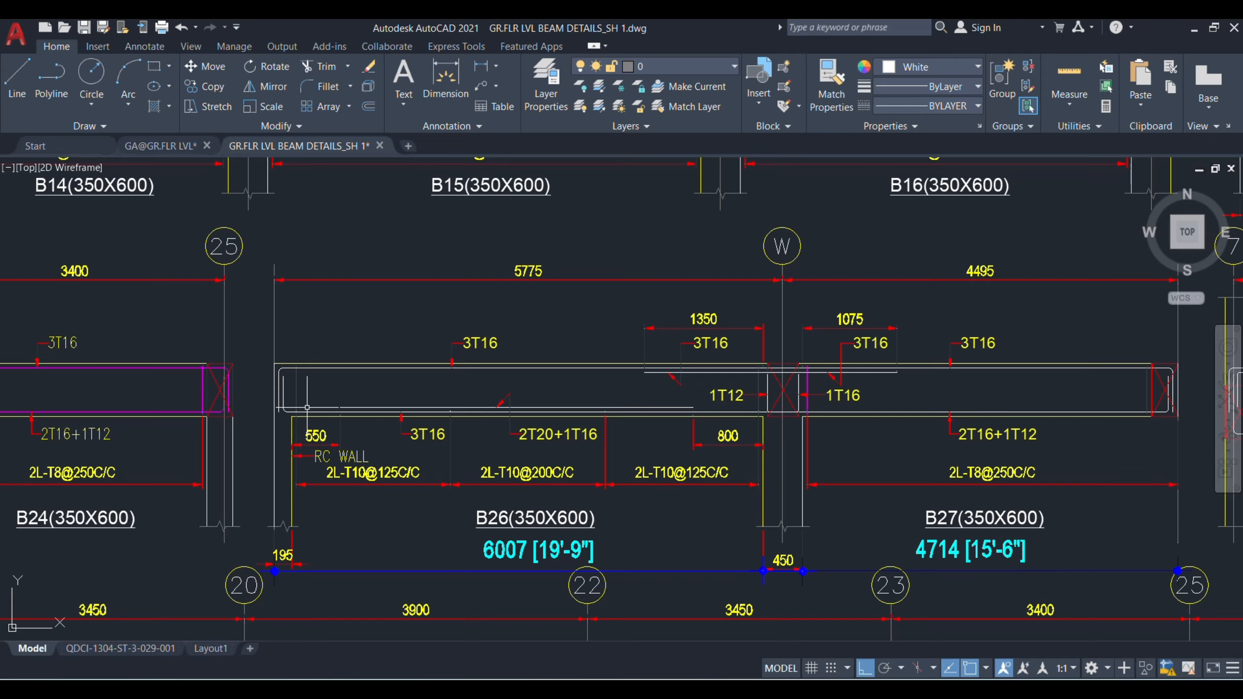
left_click(445, 78)
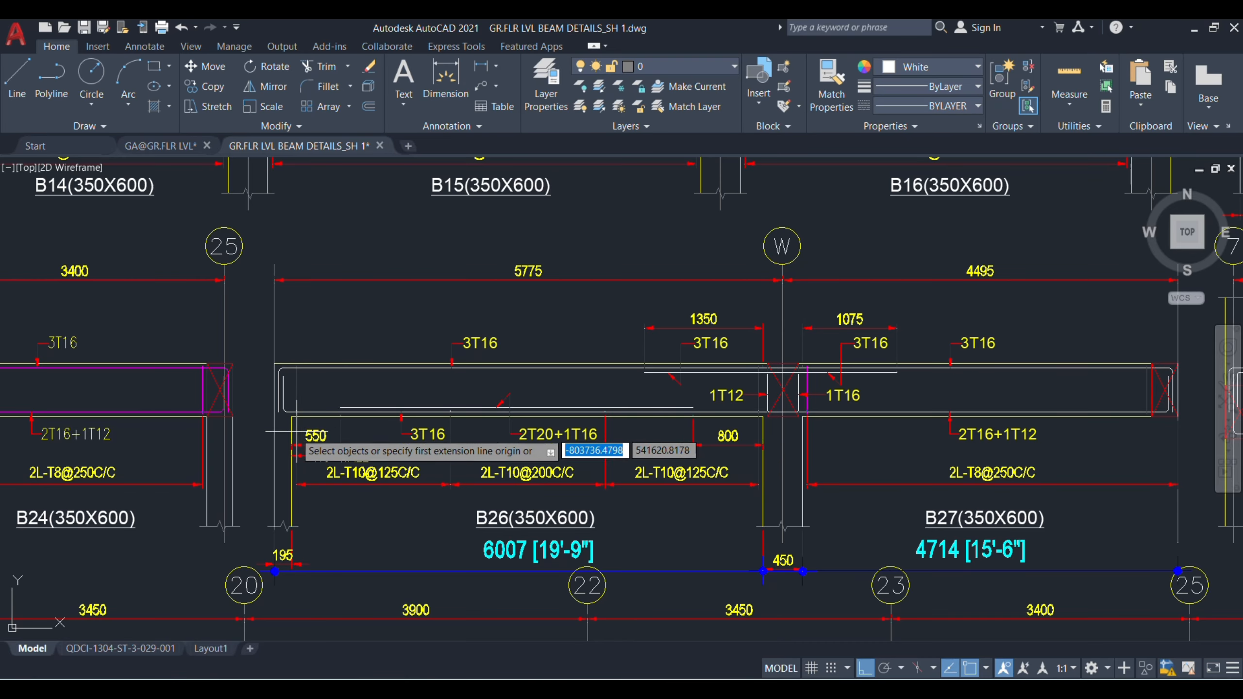
left_click(292, 416)
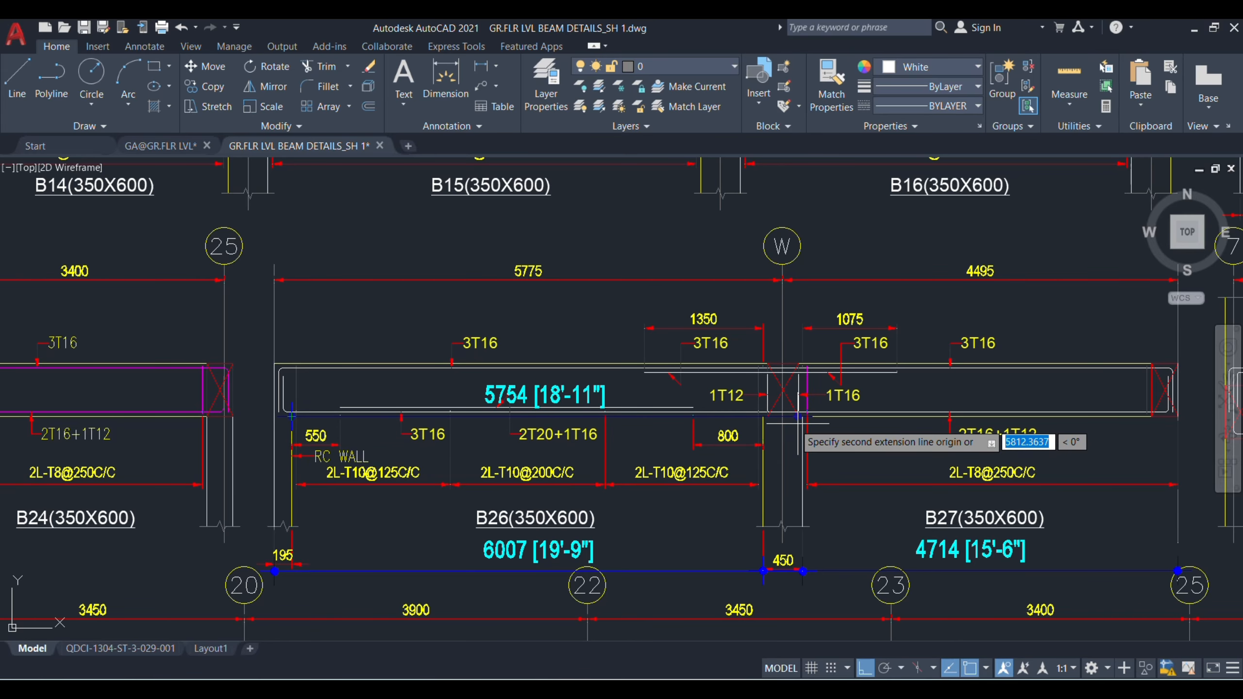
left_click(763, 417)
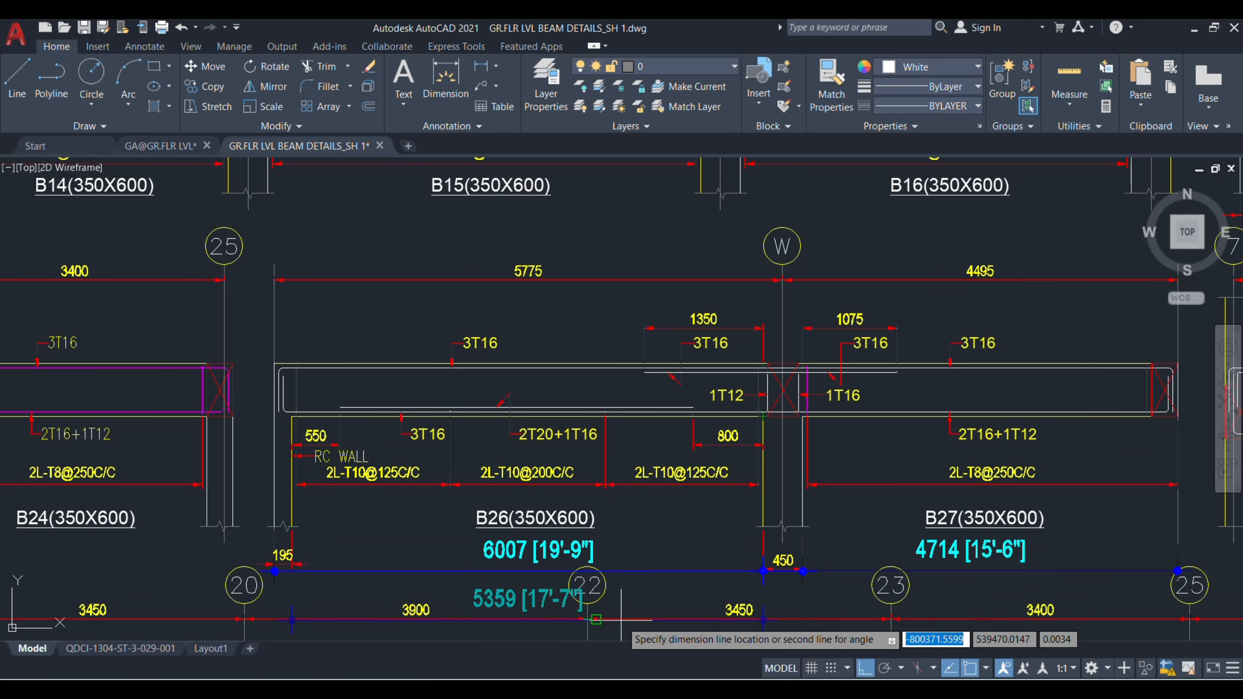
left_click(519, 610)
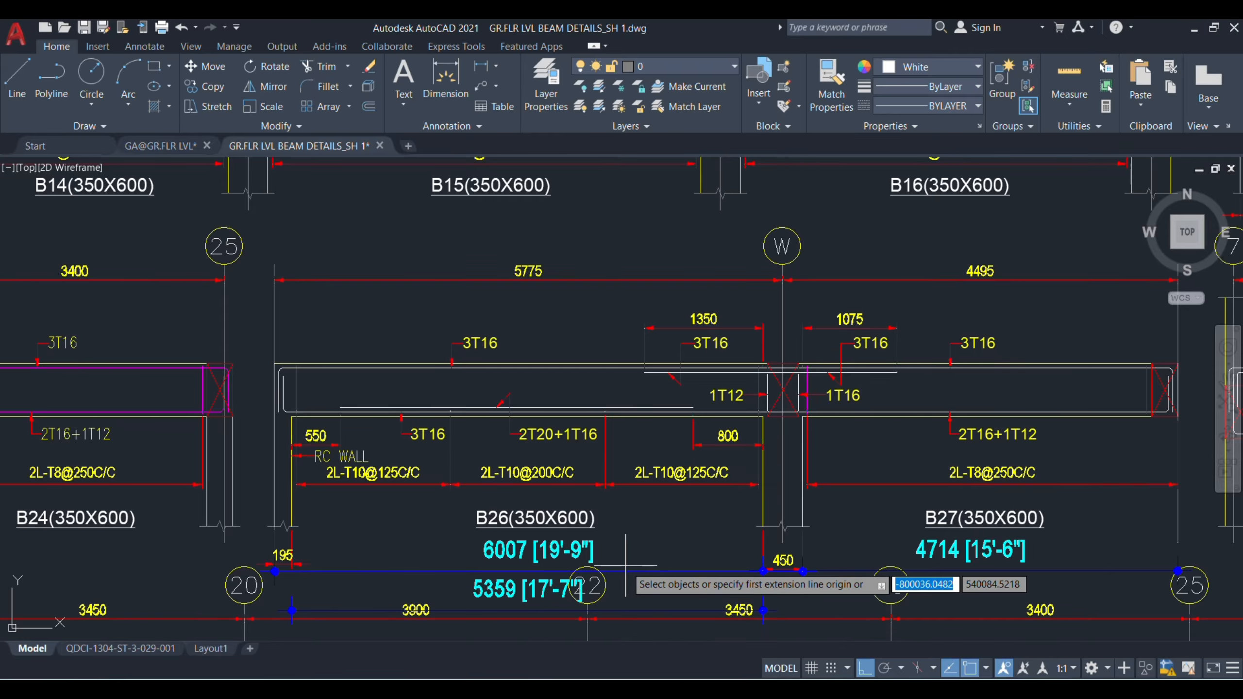
key("Escape")
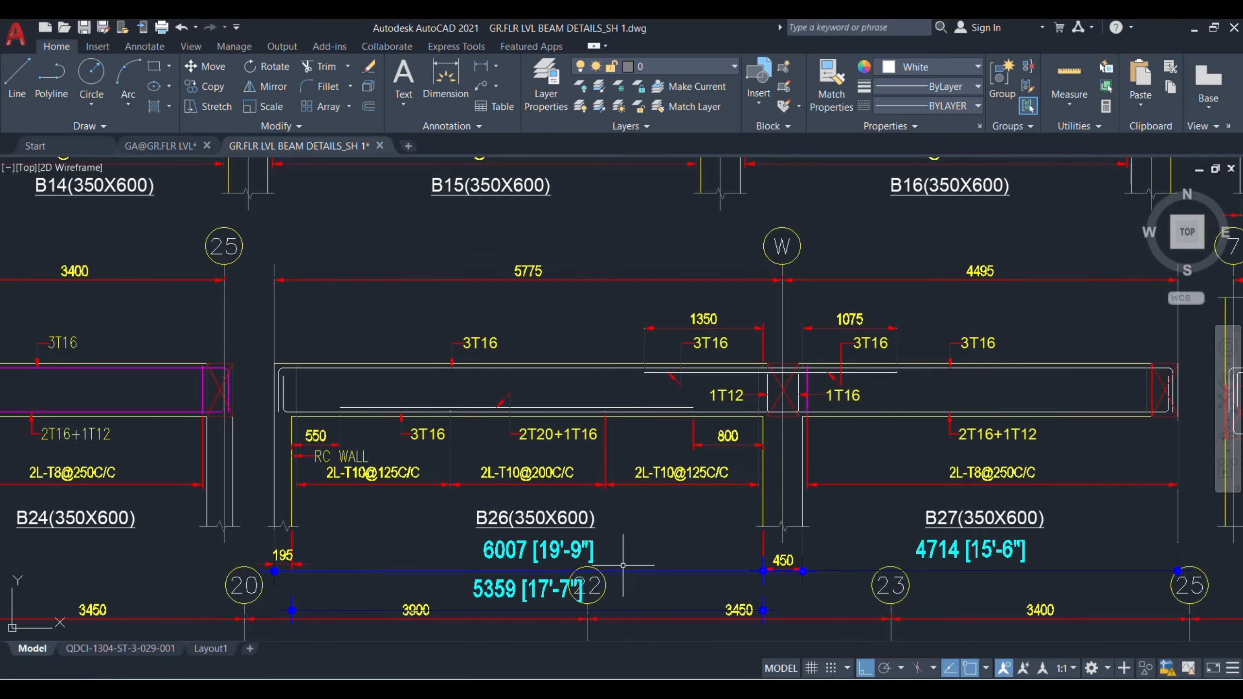
Step: Delete the 6007 and 4714 dimensions placed below B26 and B27
left_click(555, 550)
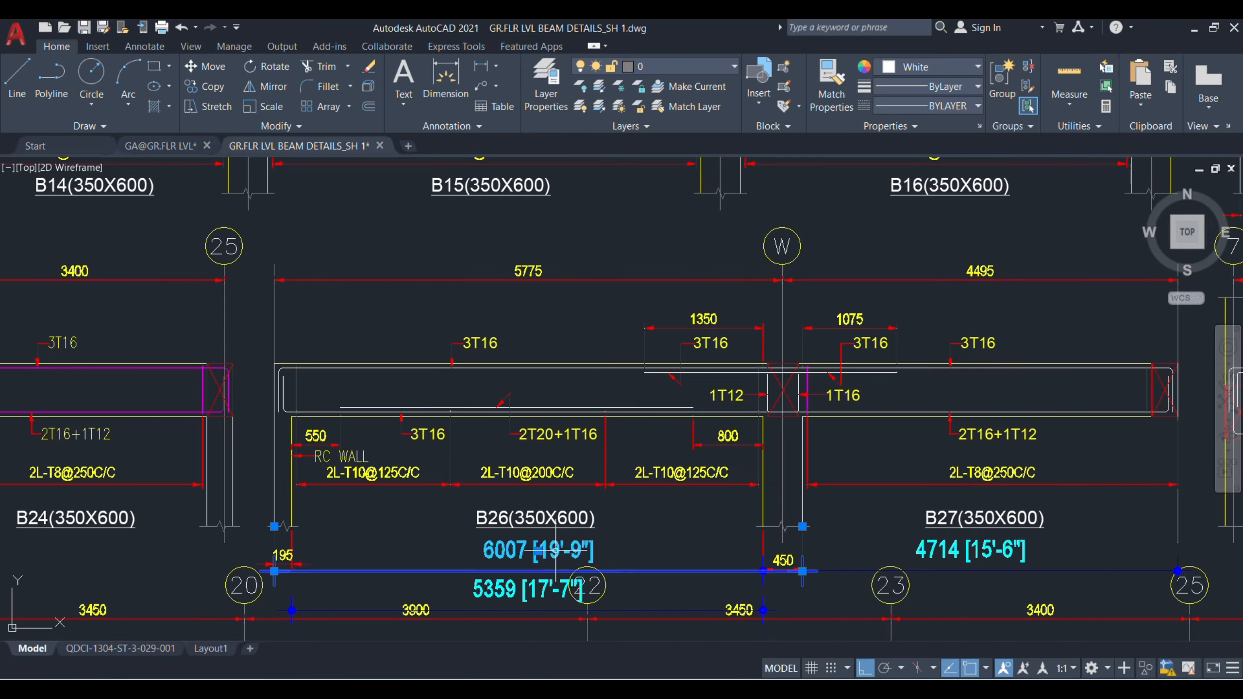
key("Delete")
left_click(949, 550)
key("Delete")
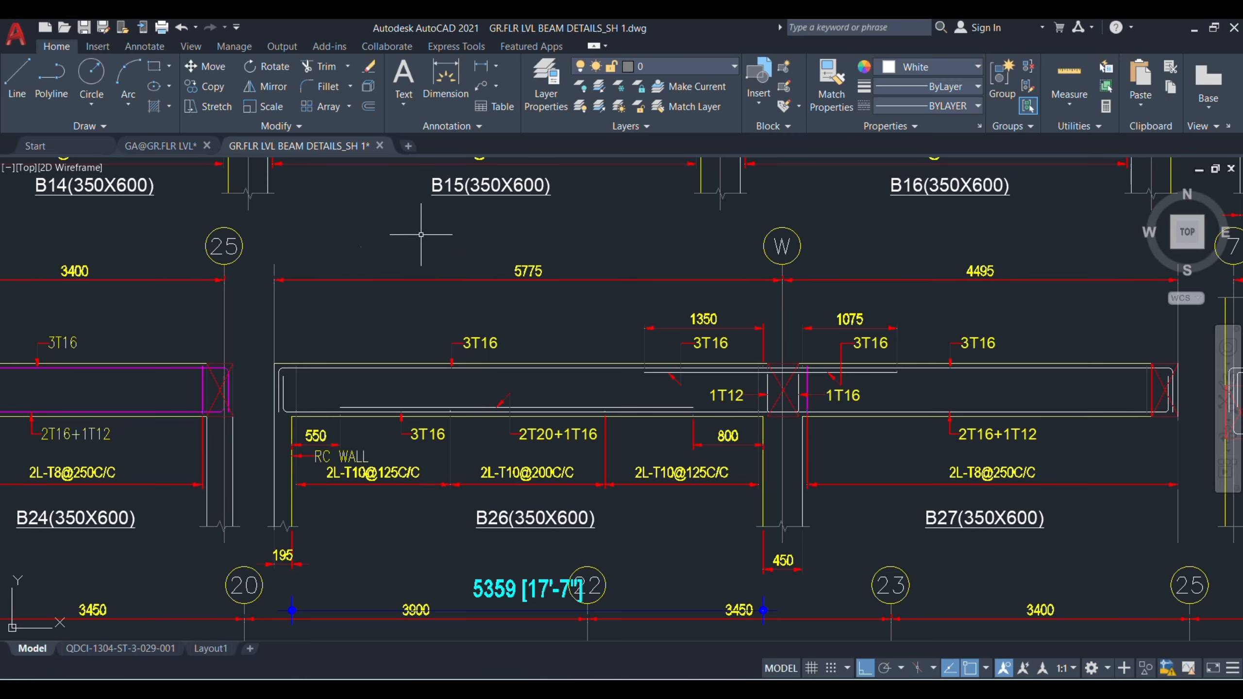
Step: Dimension B27's clear span from the shared support's near face to the inner face of the outer column
left_click(451, 92)
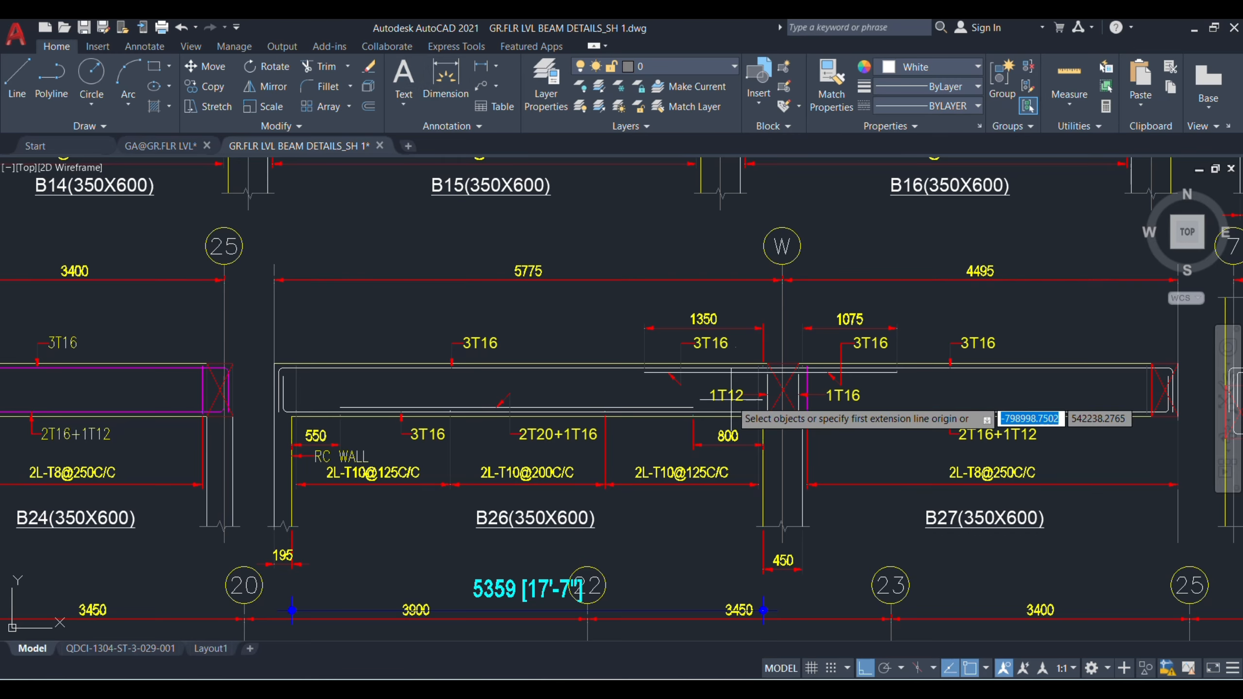
scroll(798, 411, "up", 2)
left_click(798, 414)
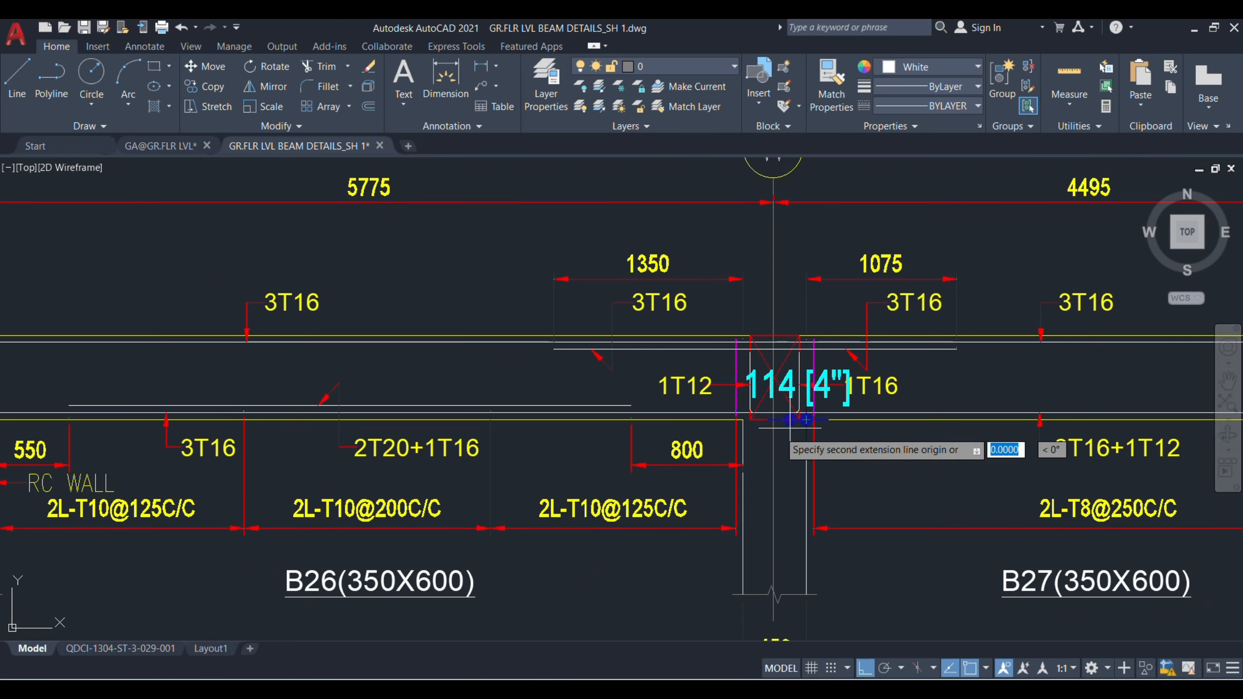
scroll(802, 414, "down", 3)
scroll(1075, 441, "up", 3)
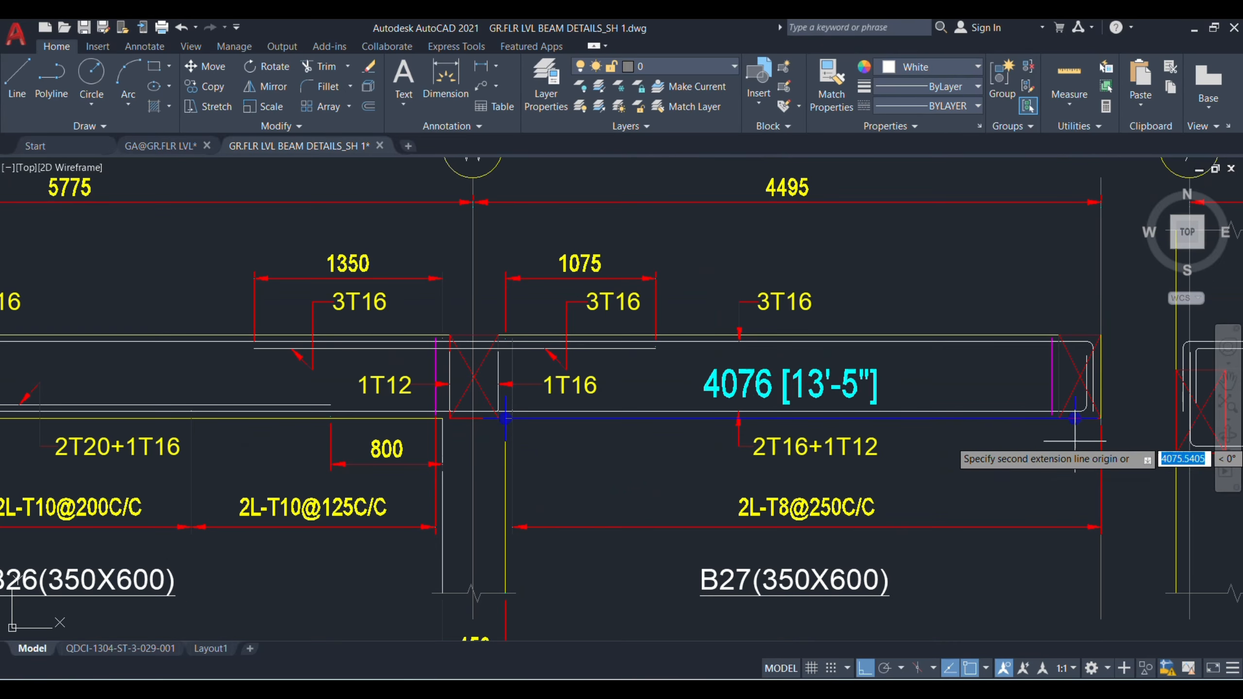
left_click(1057, 417)
scroll(909, 392, "down", 3)
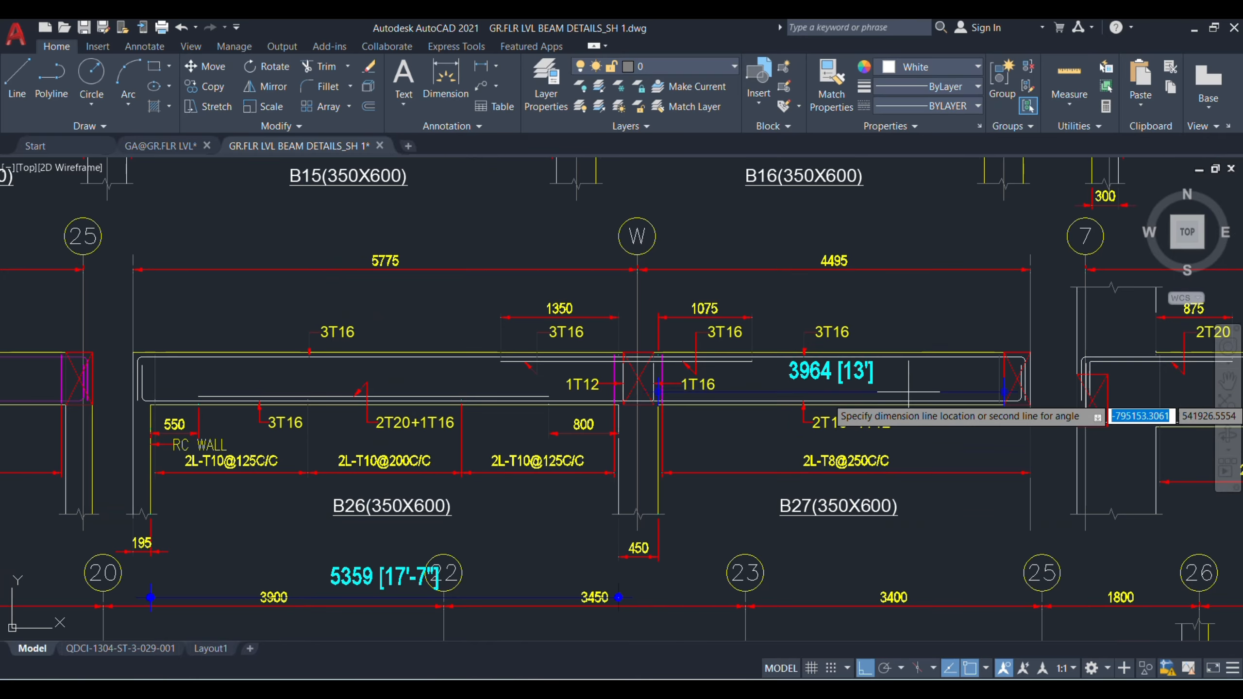
left_click(887, 555)
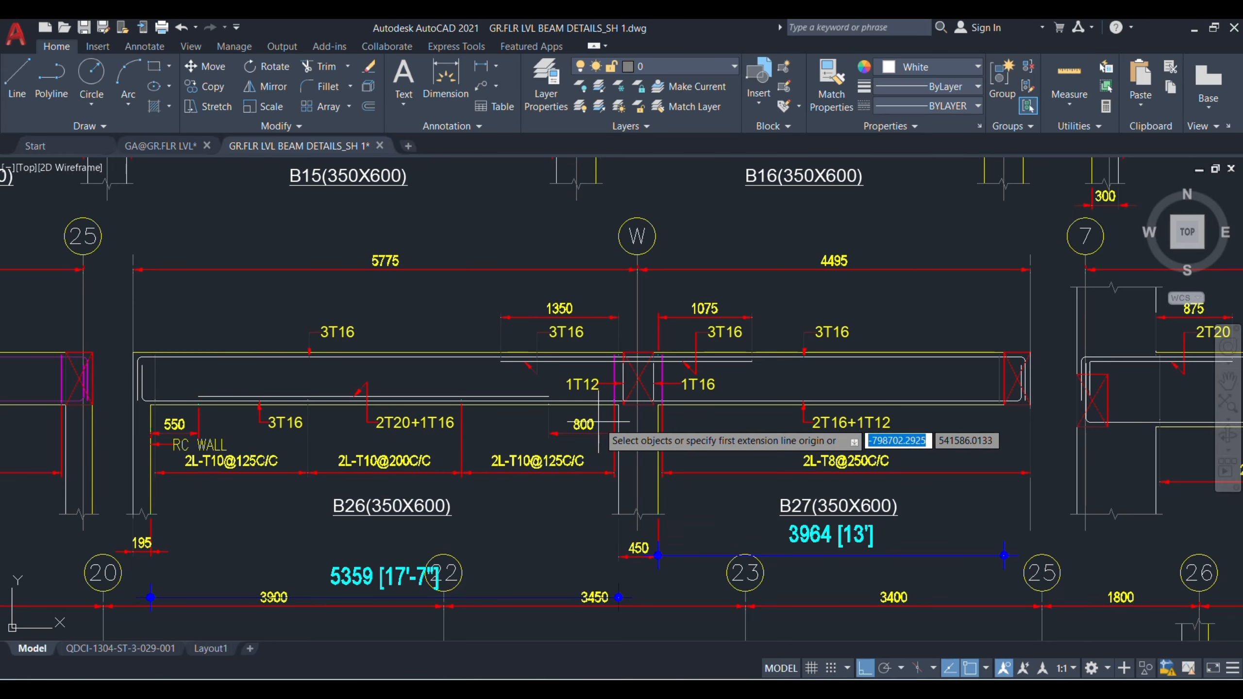
key("Escape")
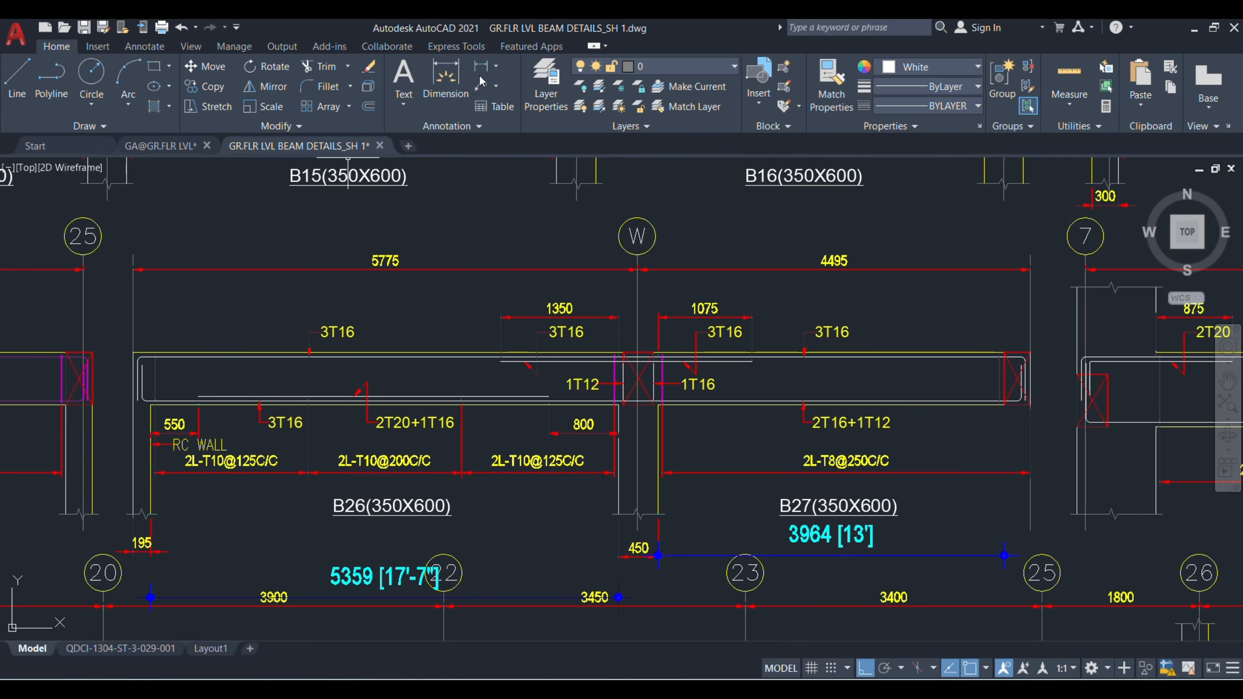
Step: Dimension the length of B26's extra bottom bar line, placing the dimension above the beam
left_click(442, 83)
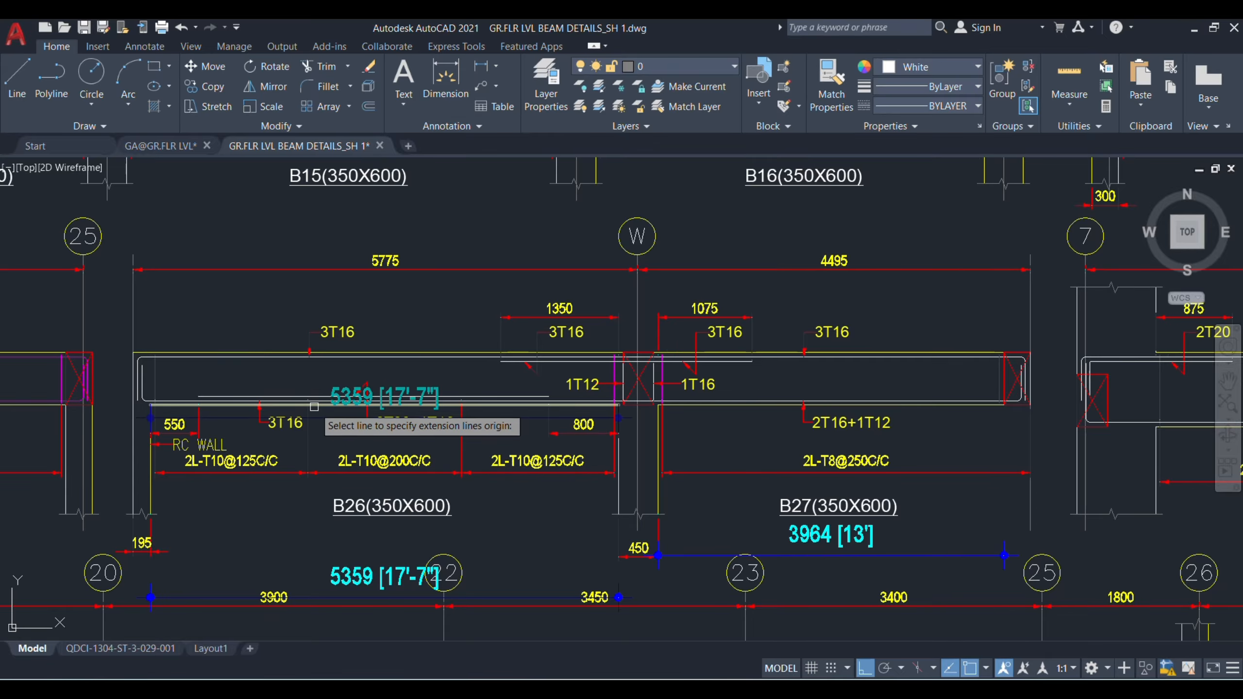
left_click(294, 394)
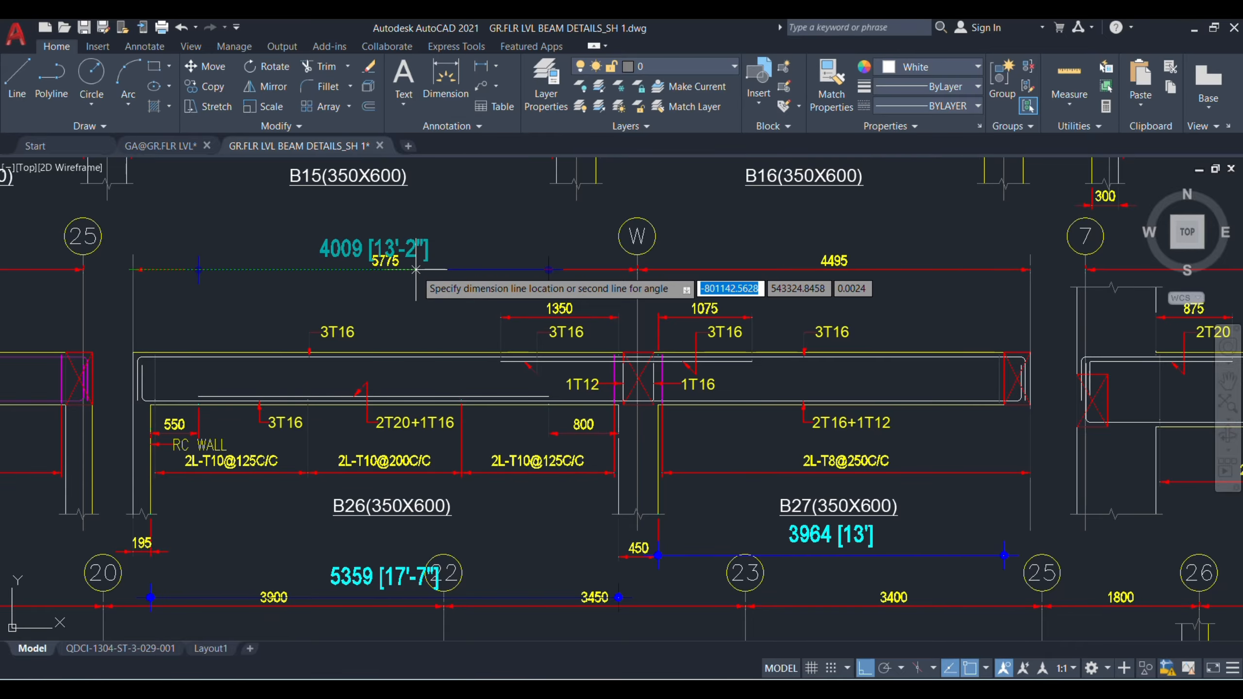
left_click(409, 310)
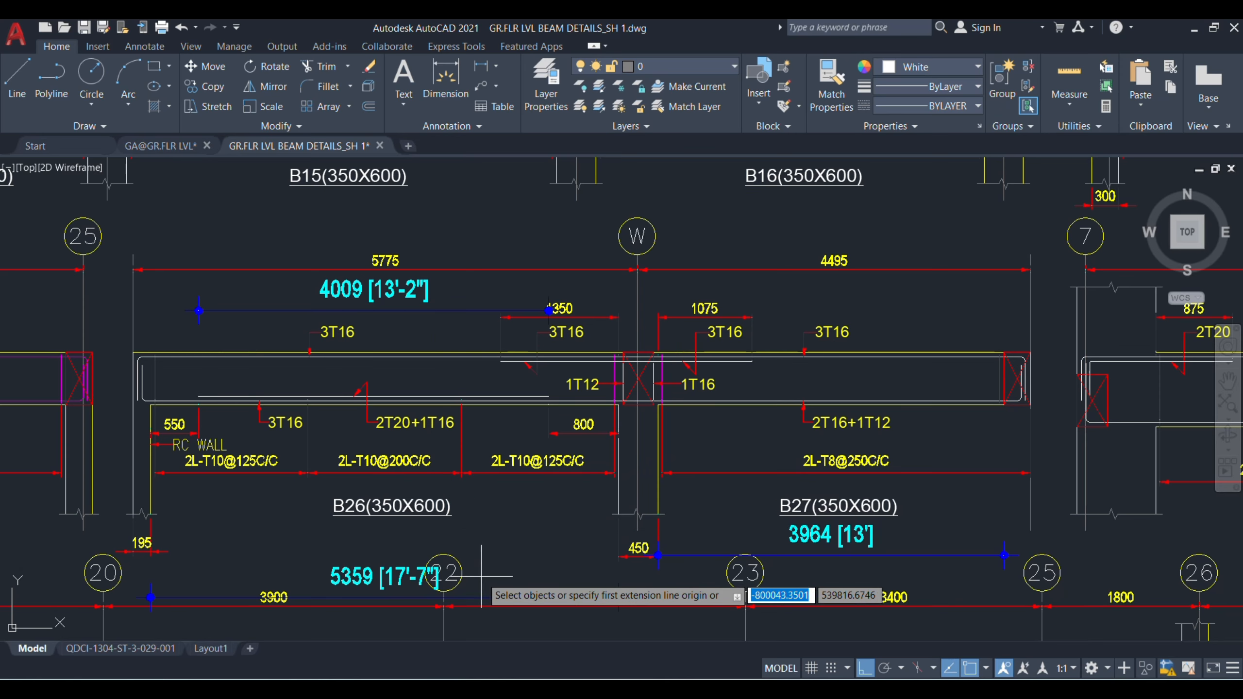
key("Escape")
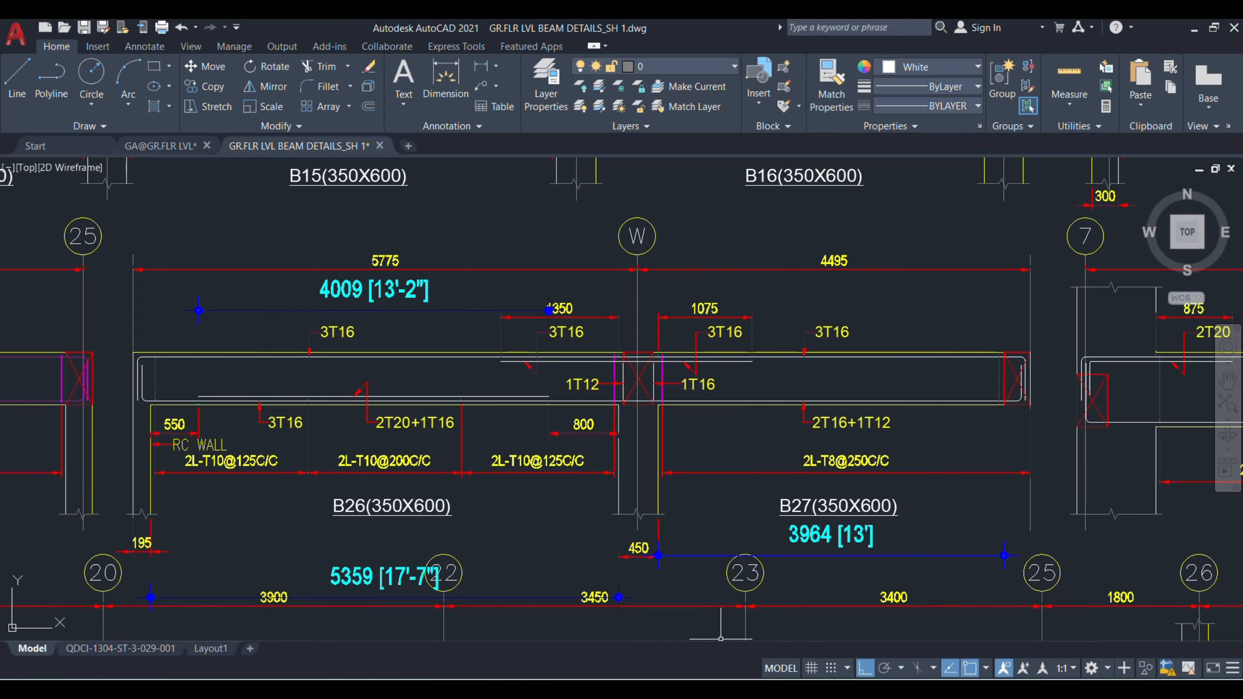
Step: Return to Excel, insert a row above the double span beam's STIRRUPS heading and fill it with the contents of row 78
left_click(832, 607)
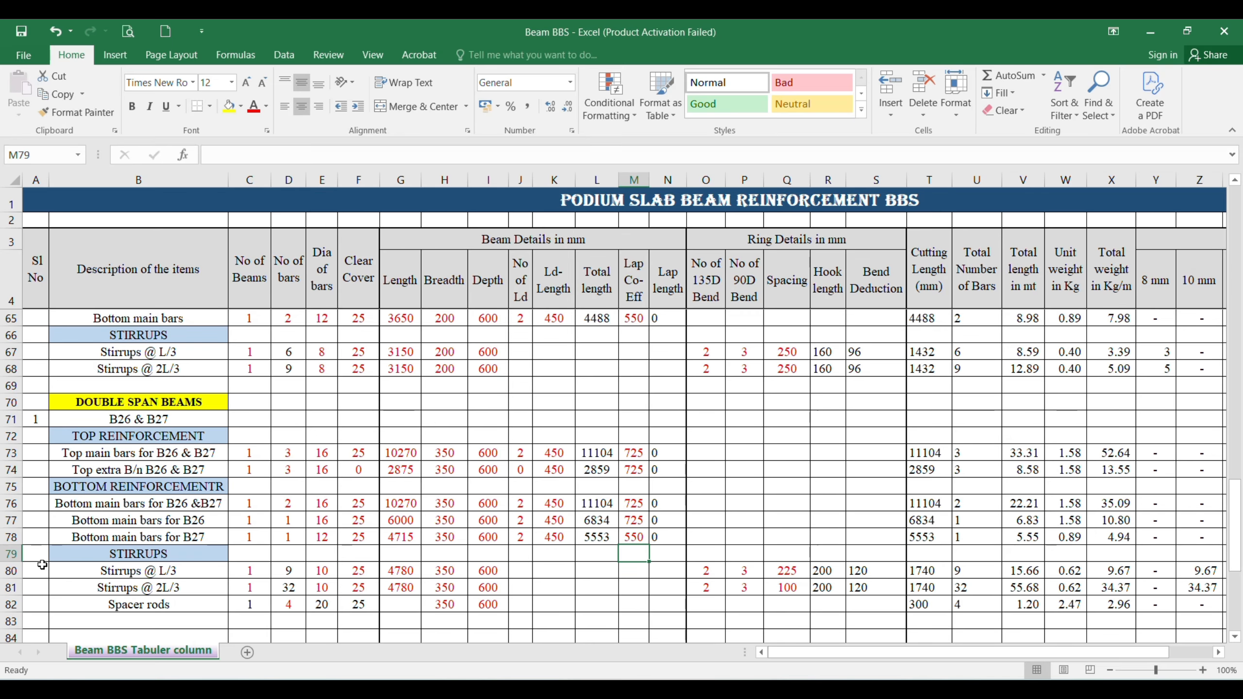
left_click(11, 555)
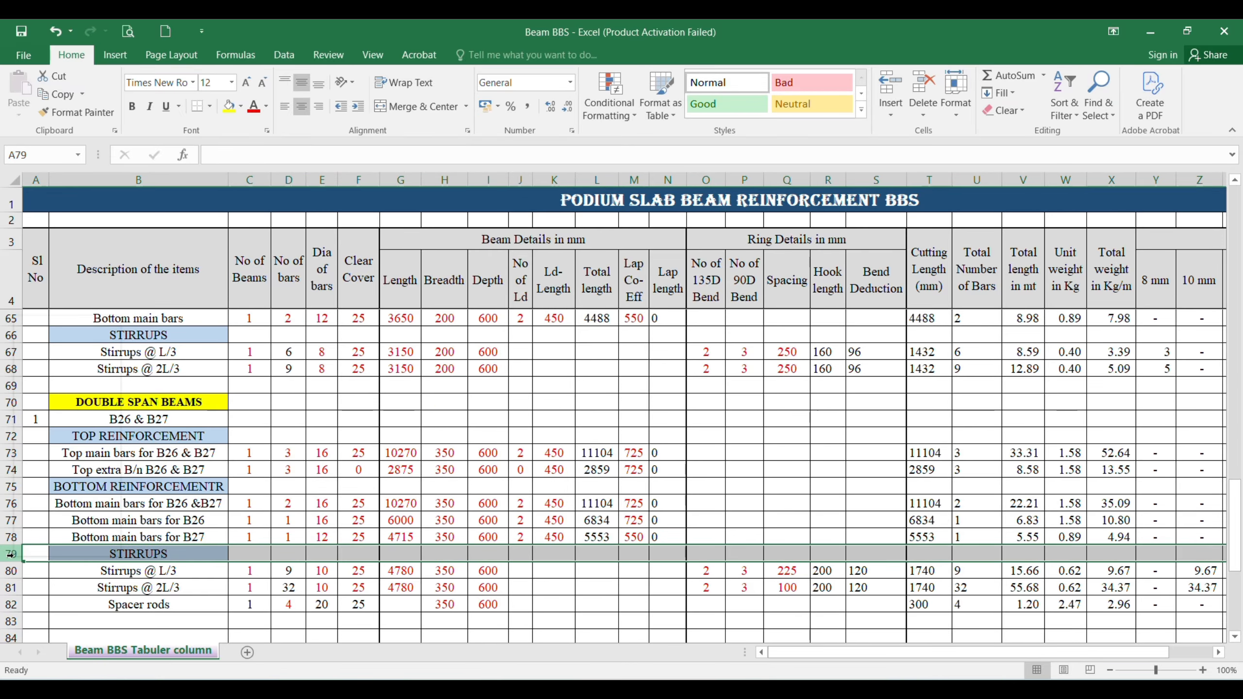
key("ctrl+shift+plus")
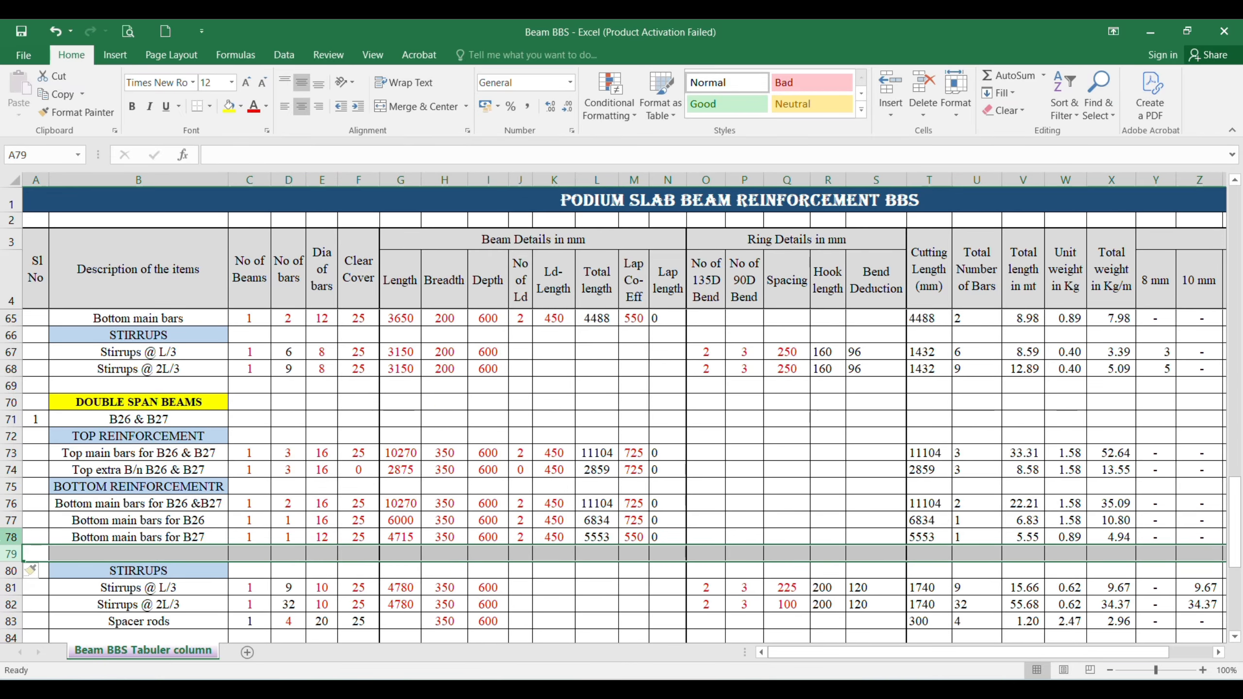
key("ctrl+d")
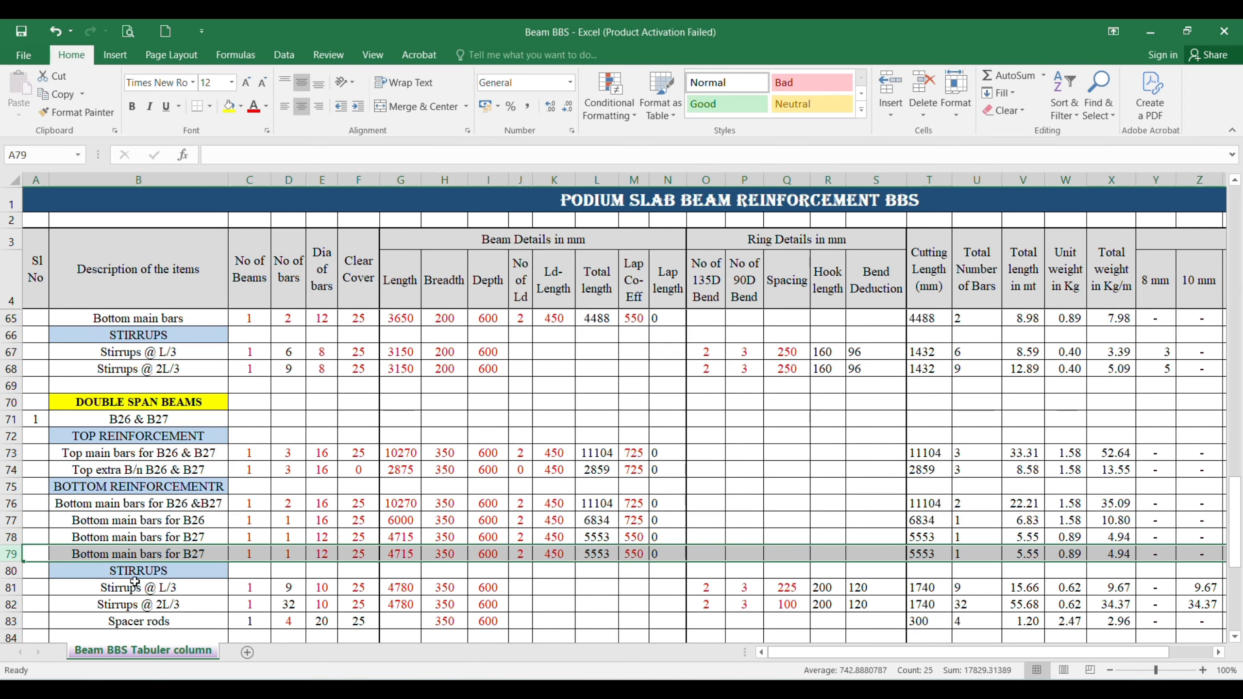
left_click(138, 555)
scroll(137, 555, "down", 1)
scroll(137, 555, "down", 2)
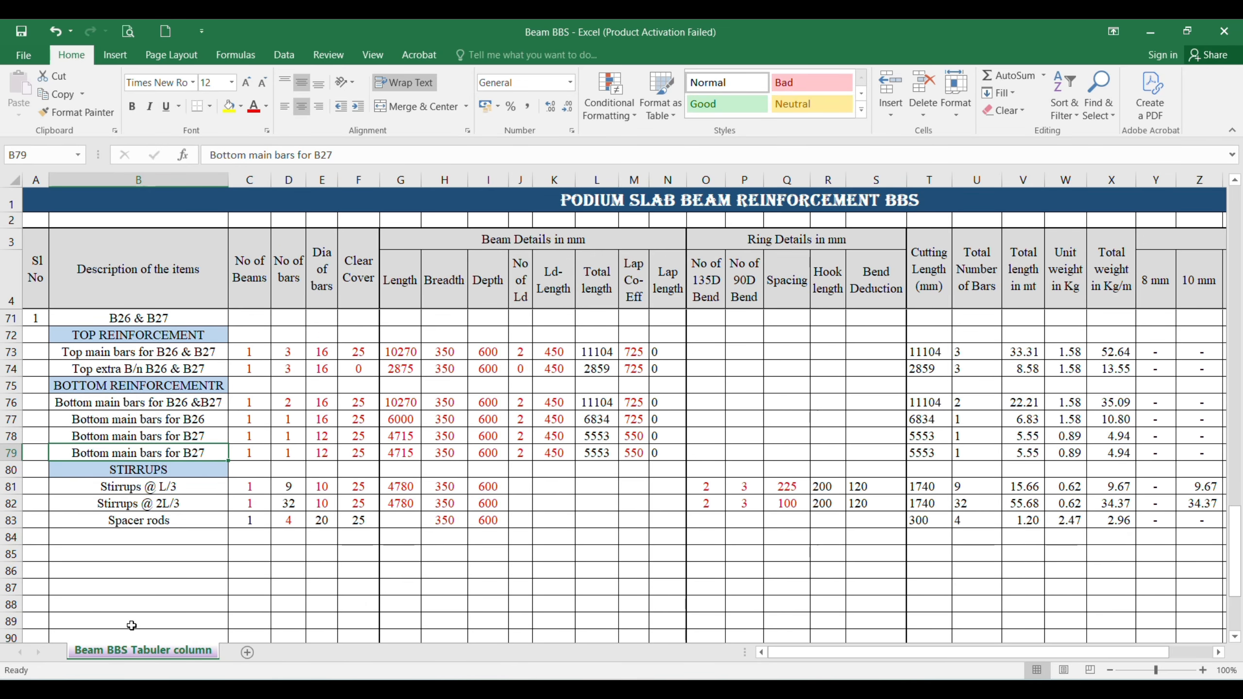
Step: Change the description in row 79 to "Bottom Extra for B26"
type("Bottom ")
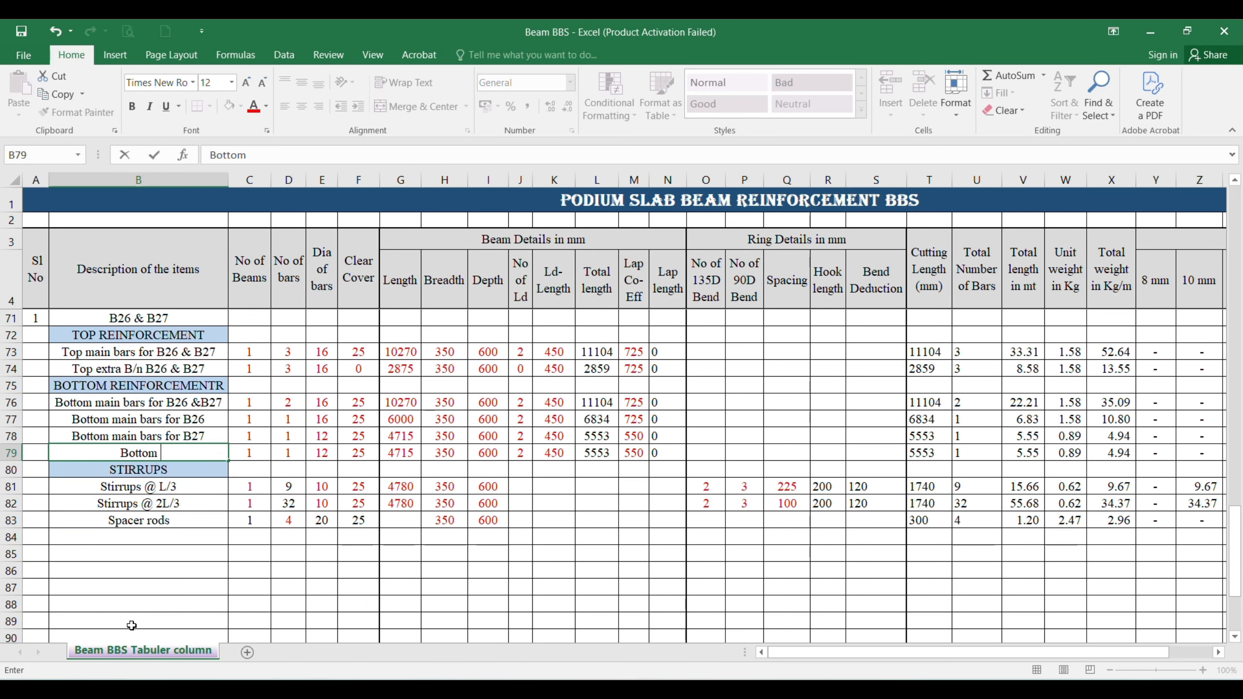
type("Extra for ")
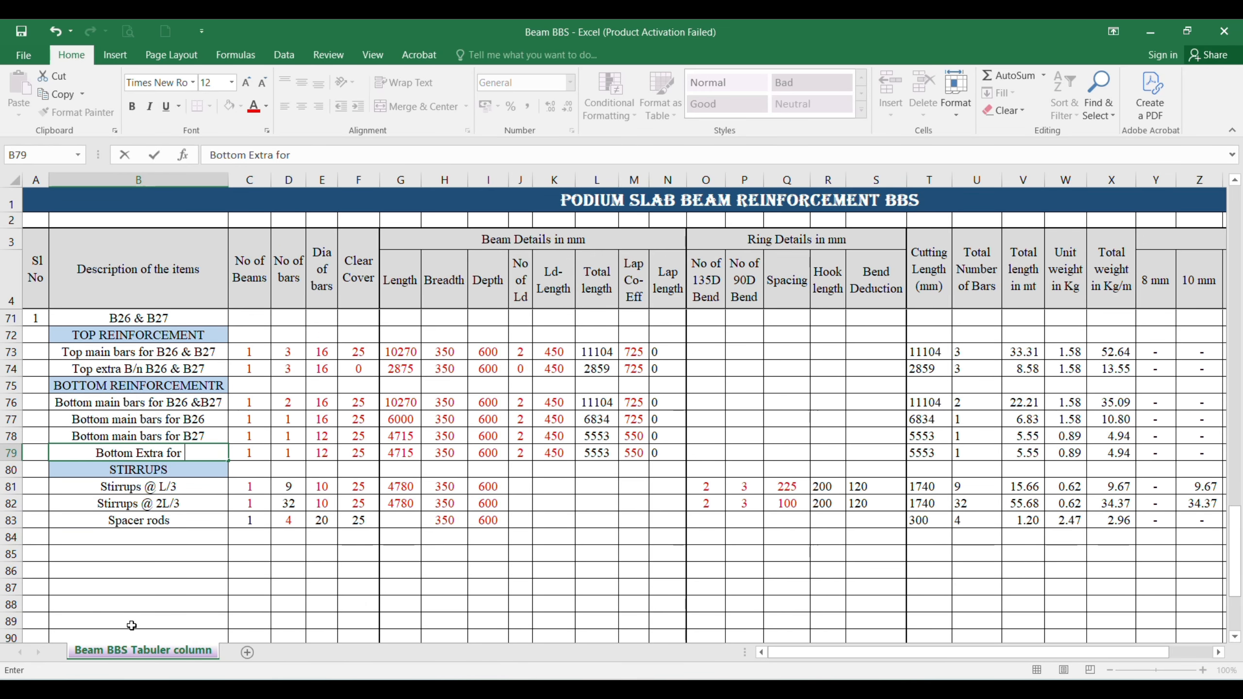
type("B26")
key("Return")
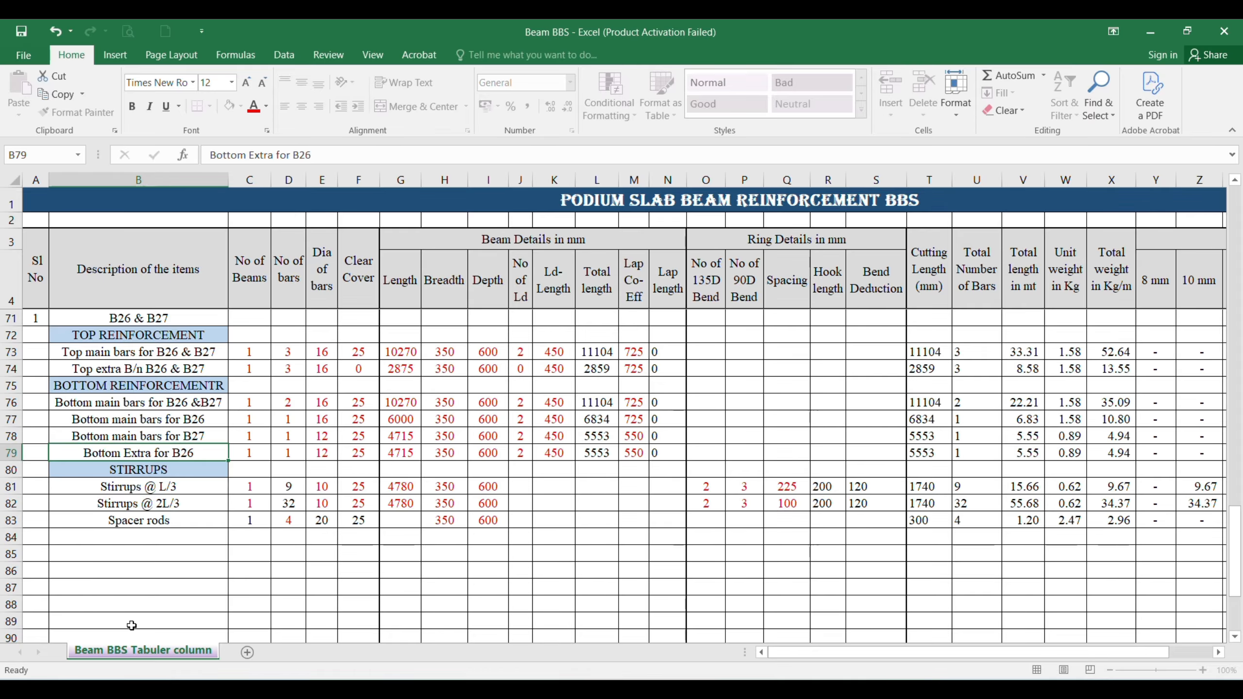
Step: For the B26 bottom extra bars in row 79, set 2 bars, diameter 20 and clear cover 0
key("Right")
key("Right")
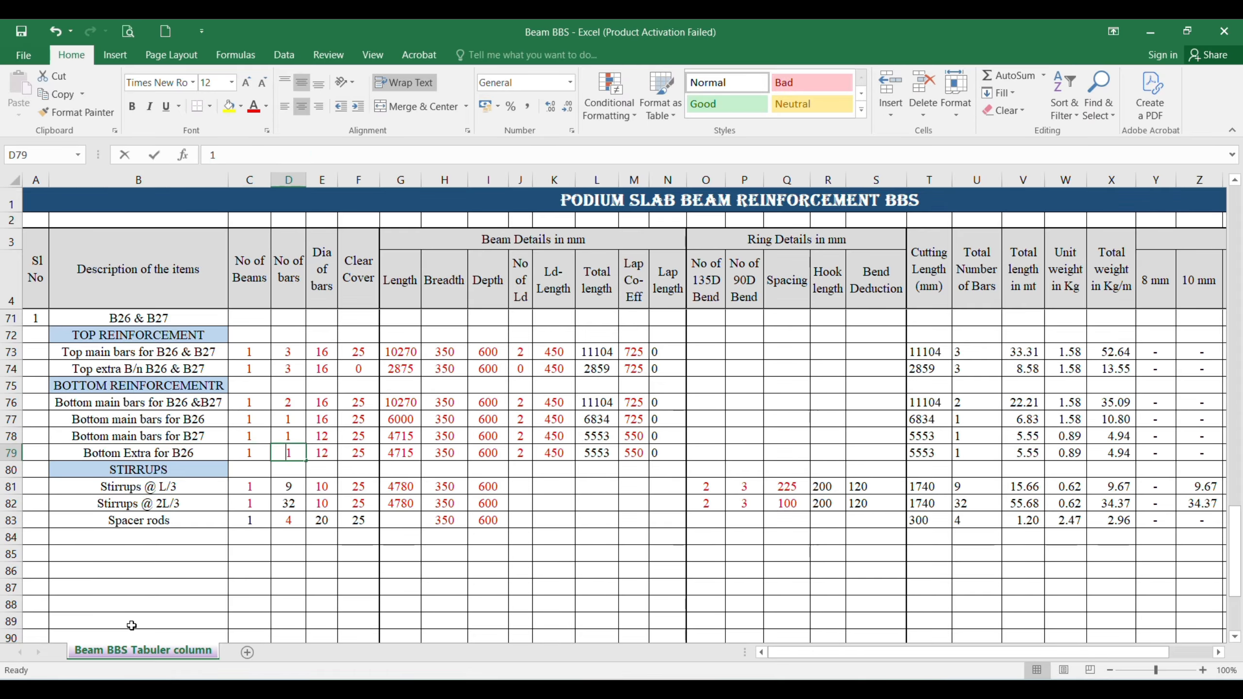
type("2")
key("Right")
type("2")
key("Right")
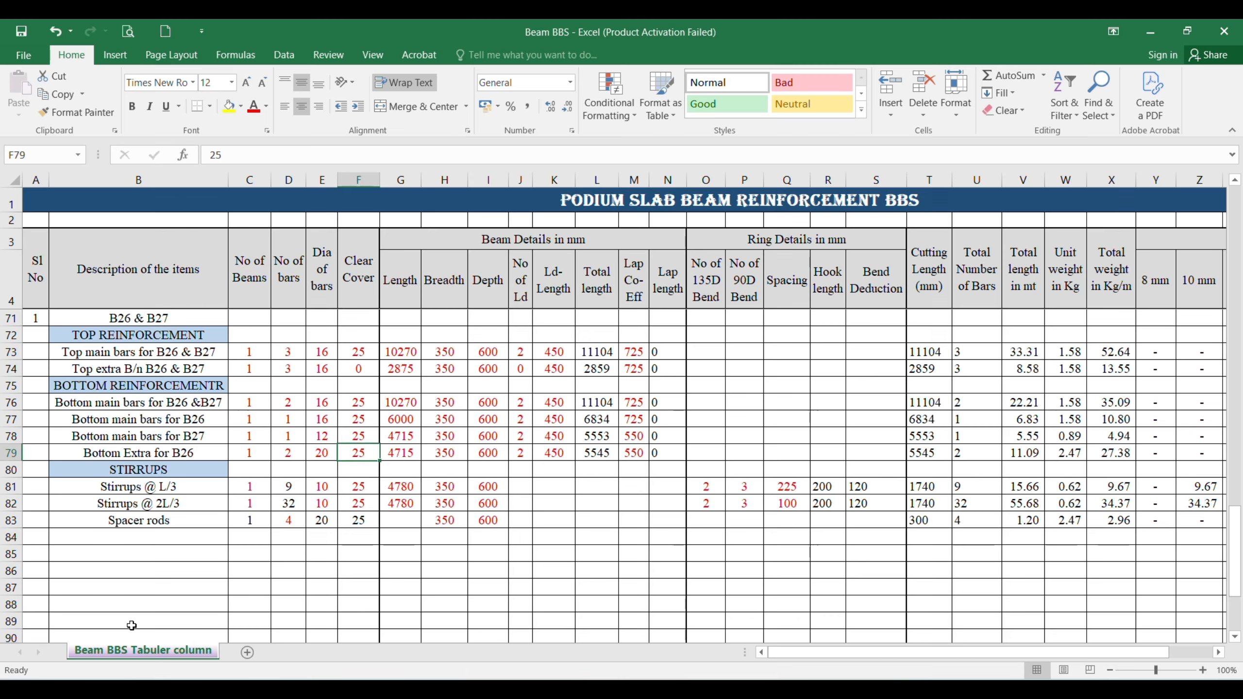
type("0")
key("Right")
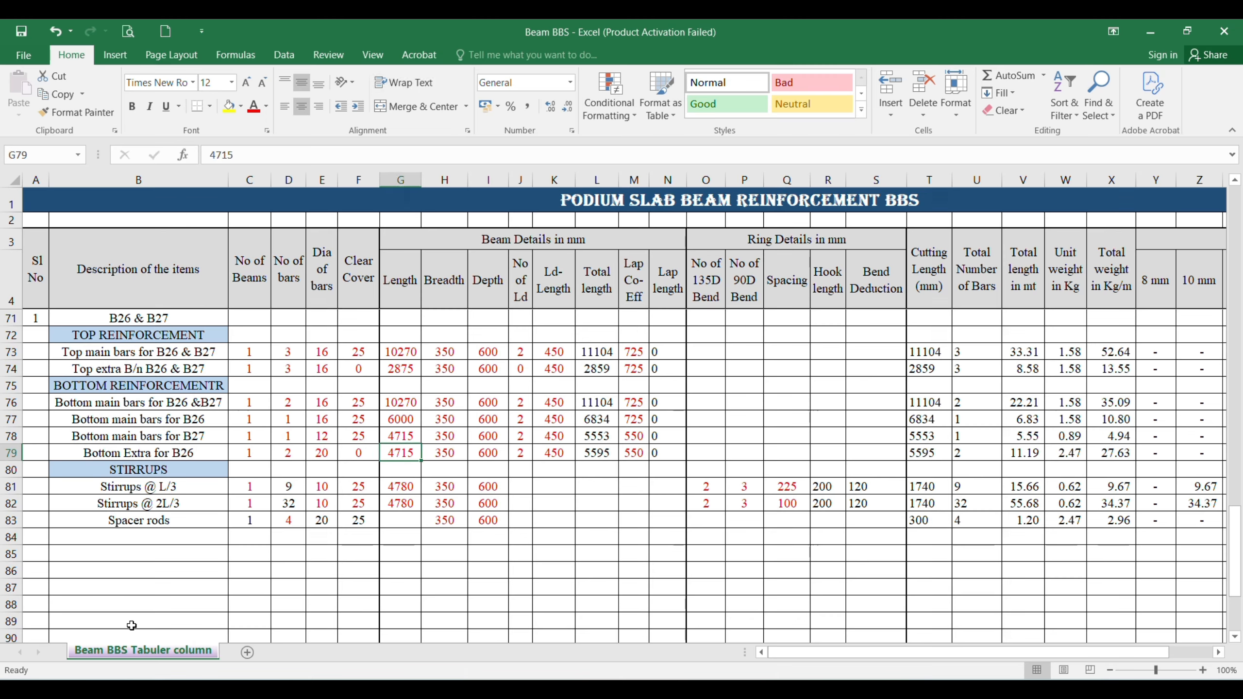
Step: Check the extra bottom bar dimension in the AutoCAD drawing and enter 4000 as row 79's length in Excel
key("alt+Tab")
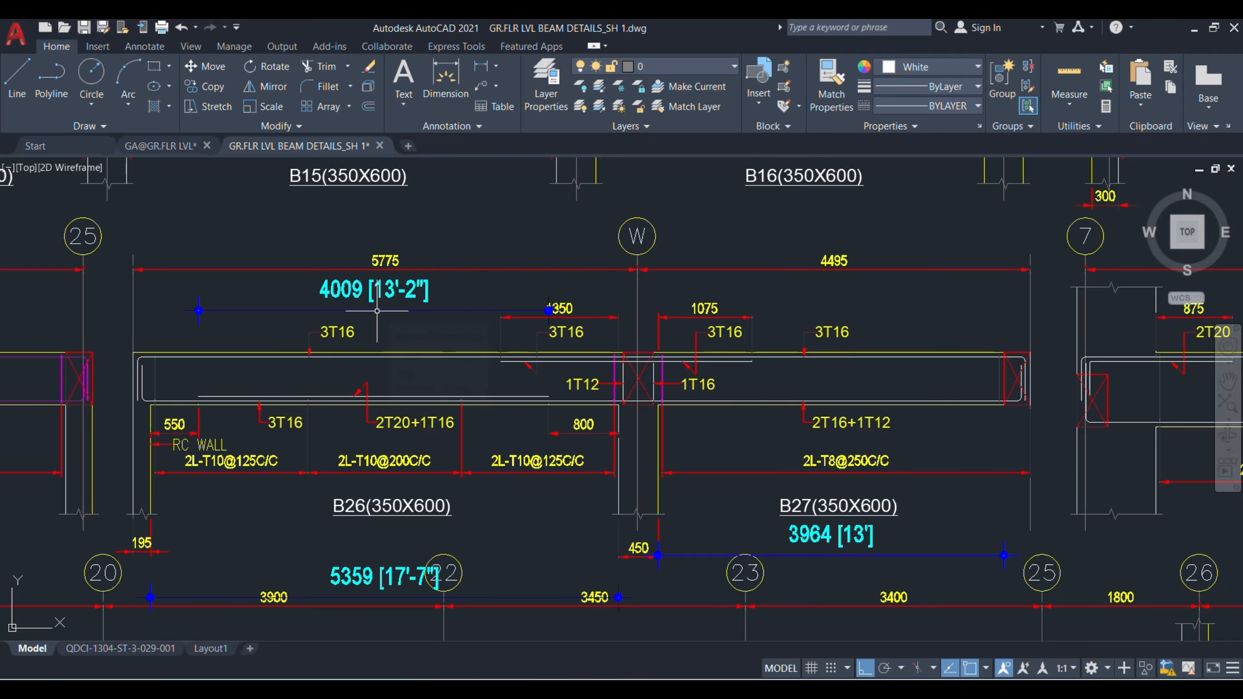
key("alt+Tab")
type("4000")
key("Right")
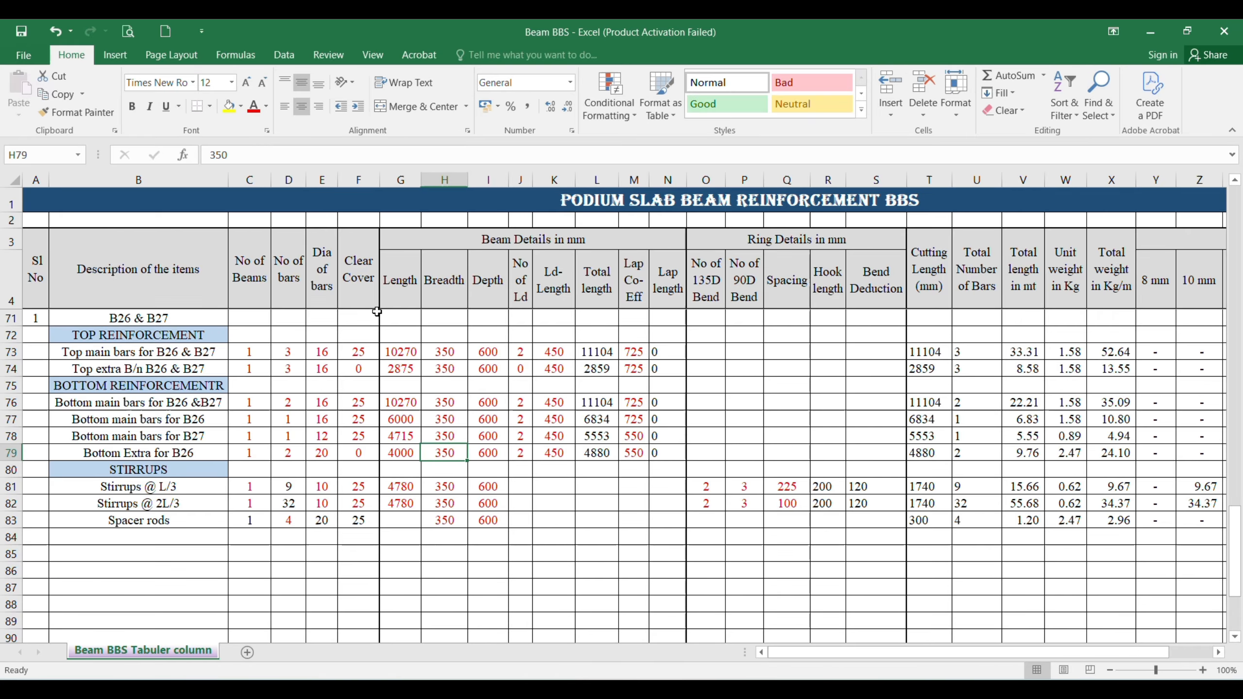
Step: Set the number of Ld to 0 and the lap coefficient to 975 for the B26 bottom extra bars in row 79
key("Right")
key("Right")
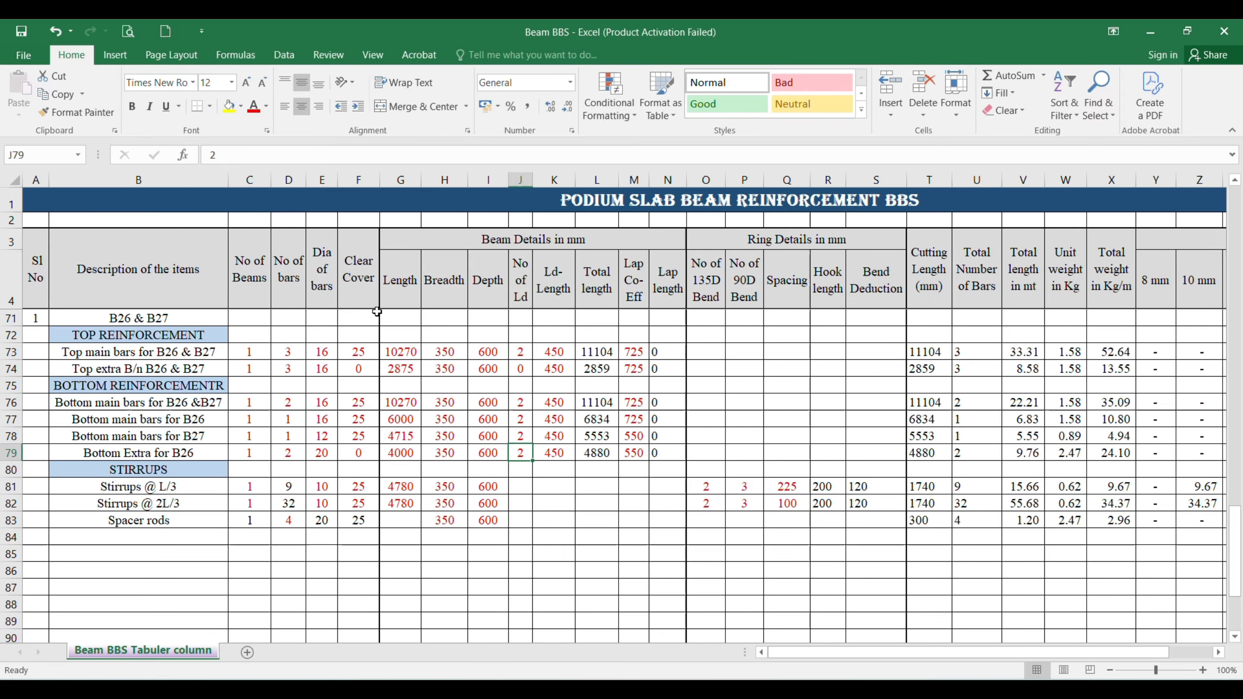
type("0")
key("Right")
key("Right")
key("Right")
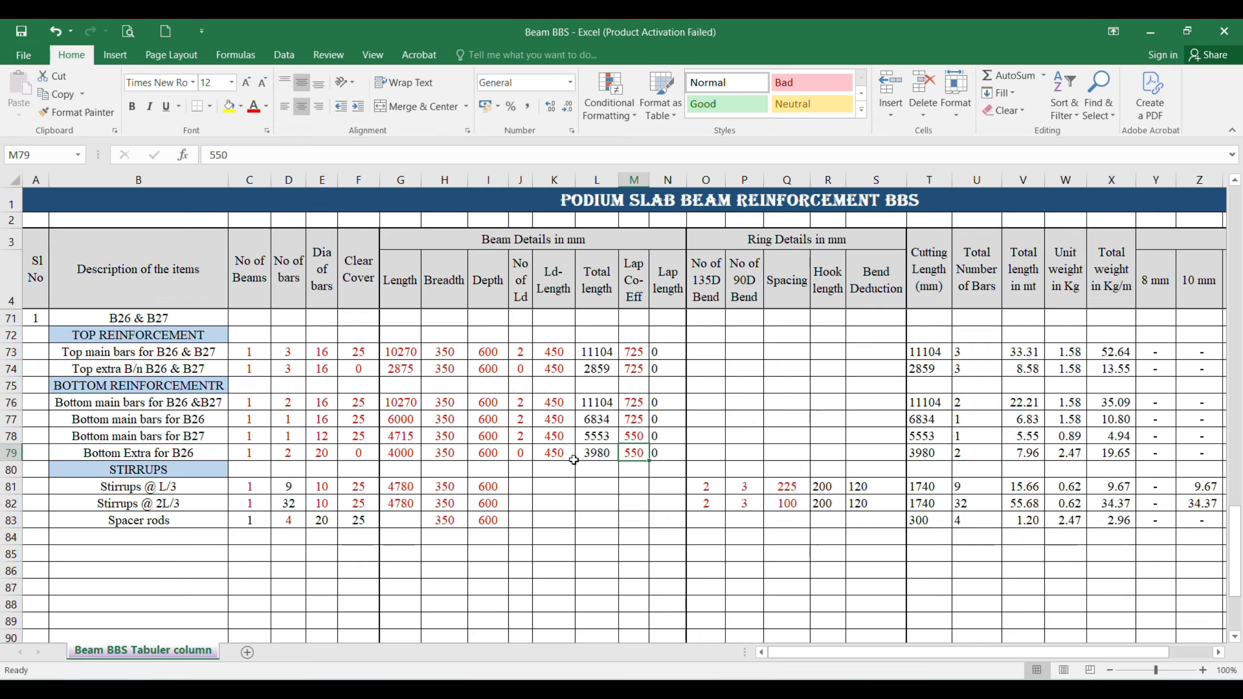
type("975")
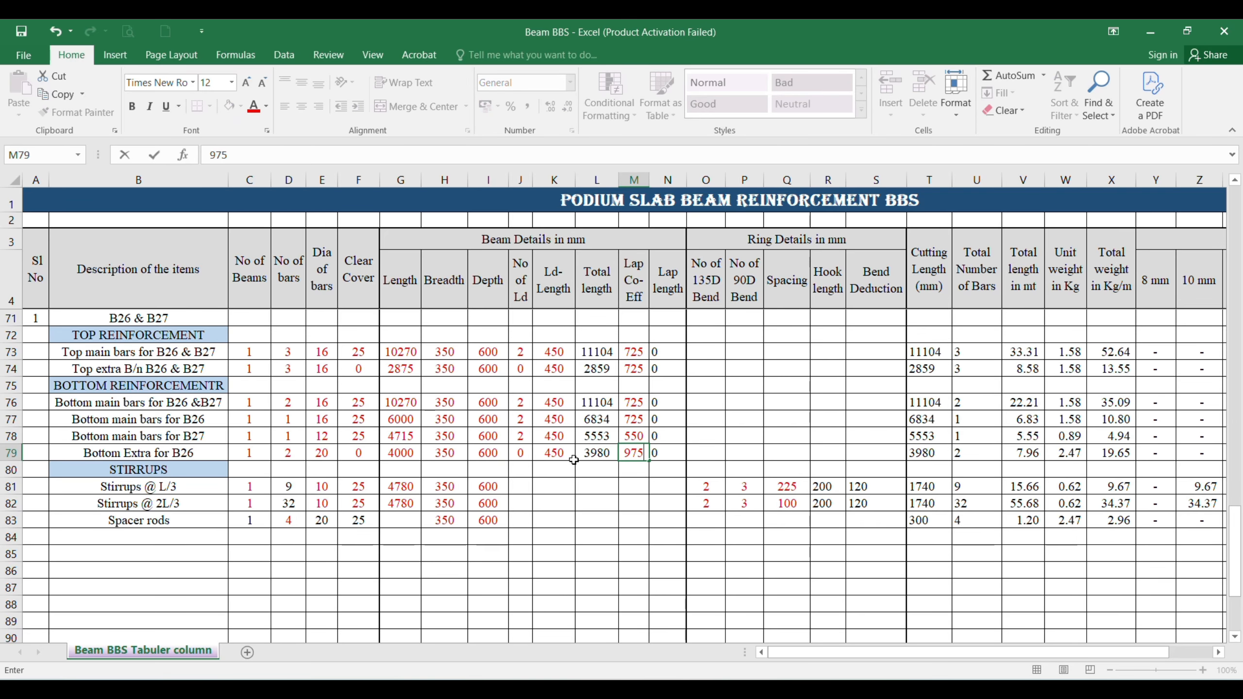
key("Return")
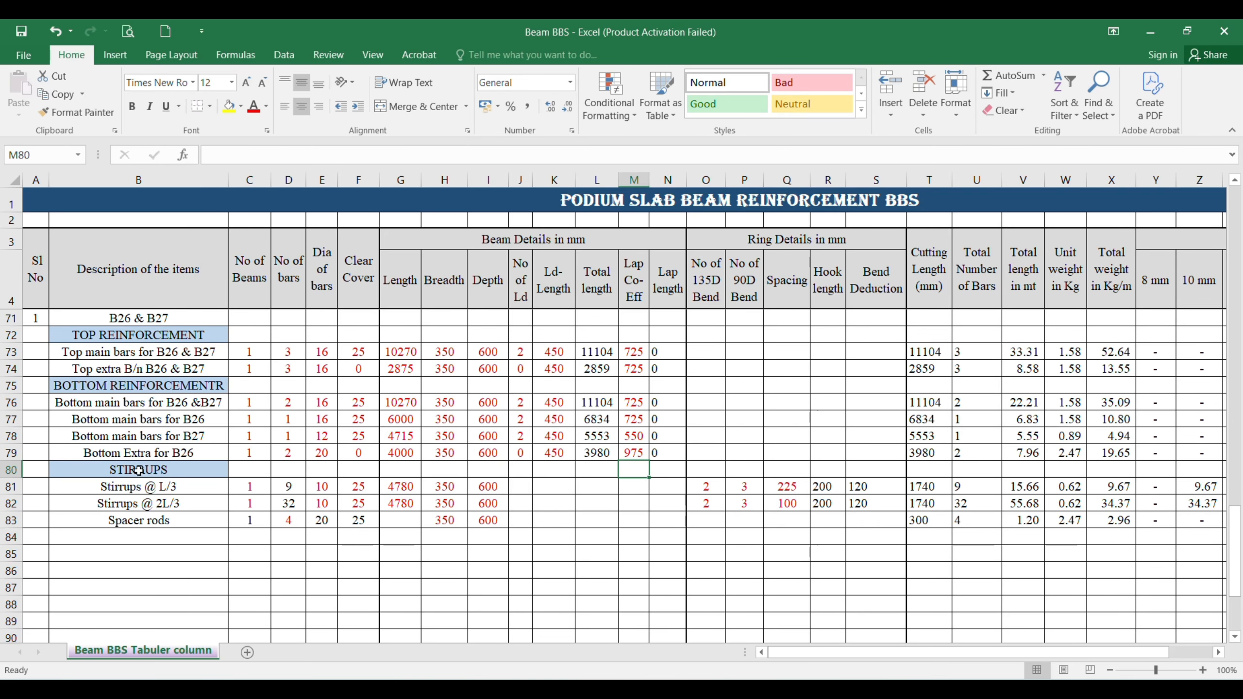
Step: Insert a row above the STIRRUPS heading and fill it with the contents of row 79
left_click(21, 470)
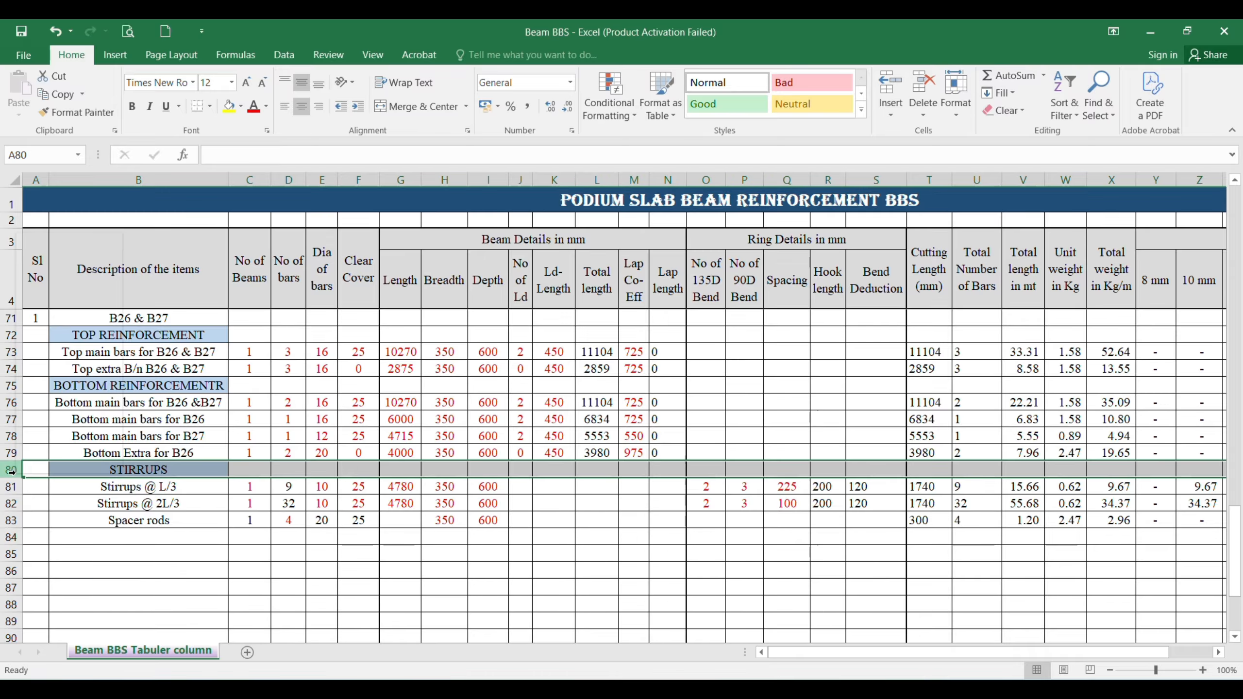
right_click(21, 470)
left_click(54, 345)
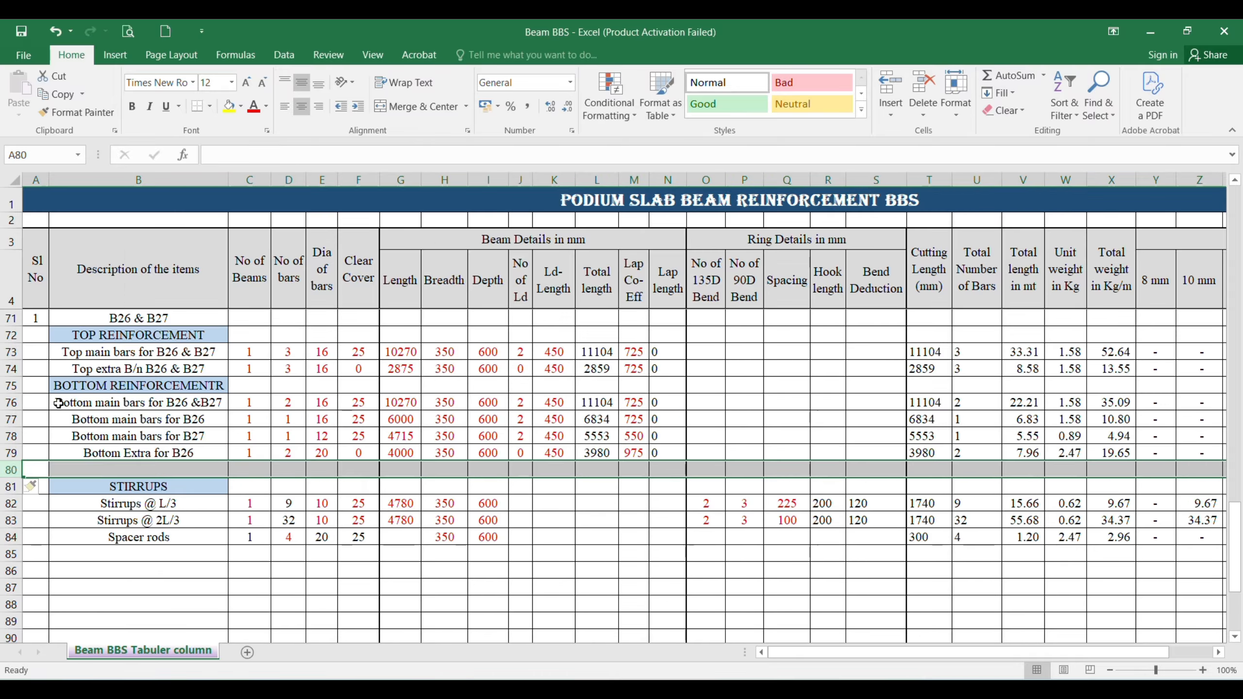
key("ctrl+d")
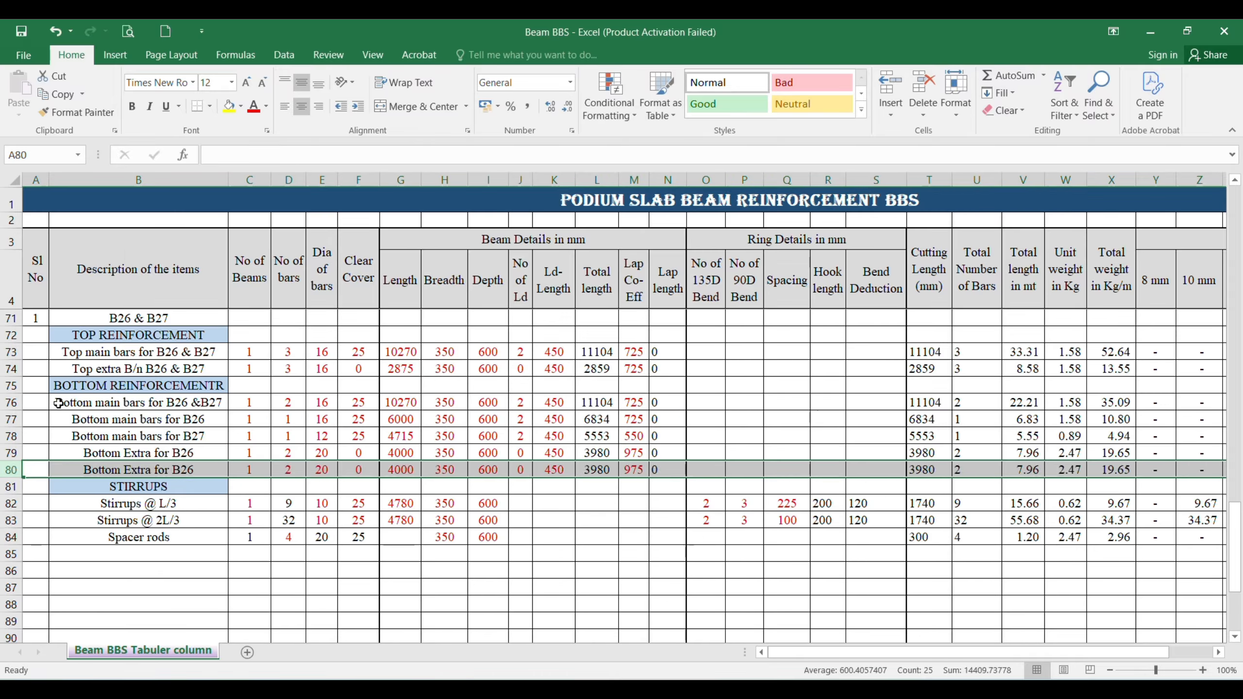
Step: Set the second B26 bottom extra entry in row 80 to 1 bar of diameter 16
key("Right")
key("Right")
key("Right")
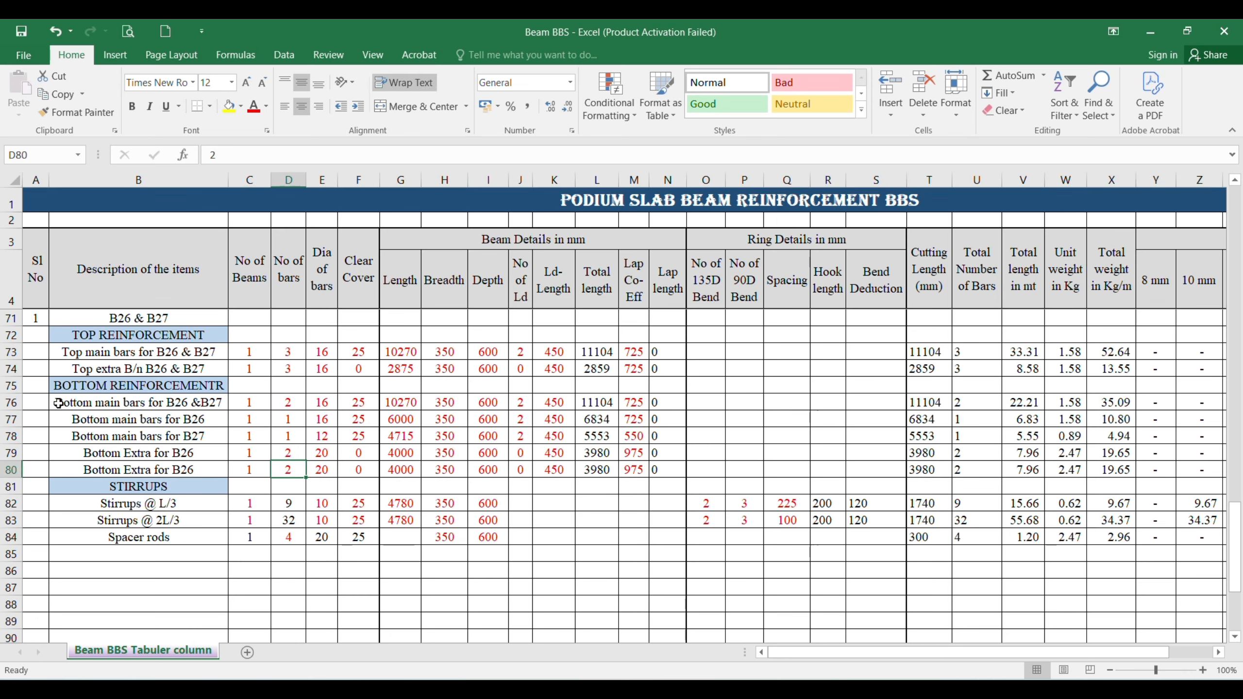
key("BackSpace")
type("1")
key("Tab")
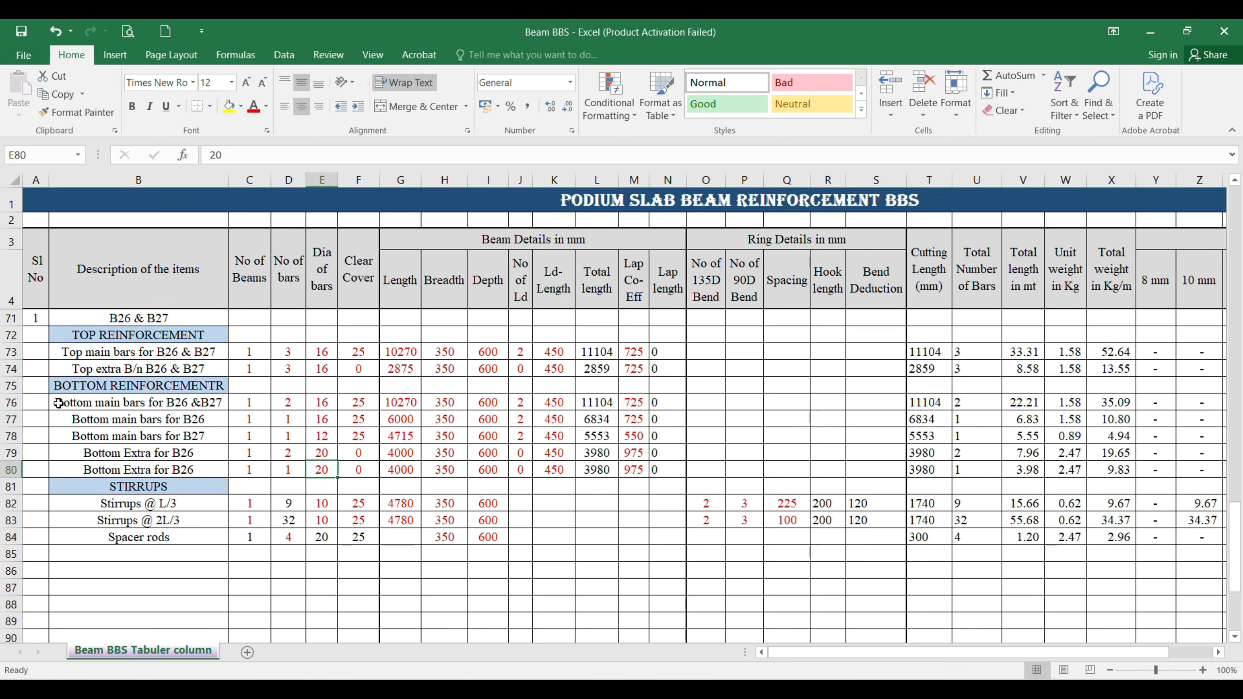
type("16")
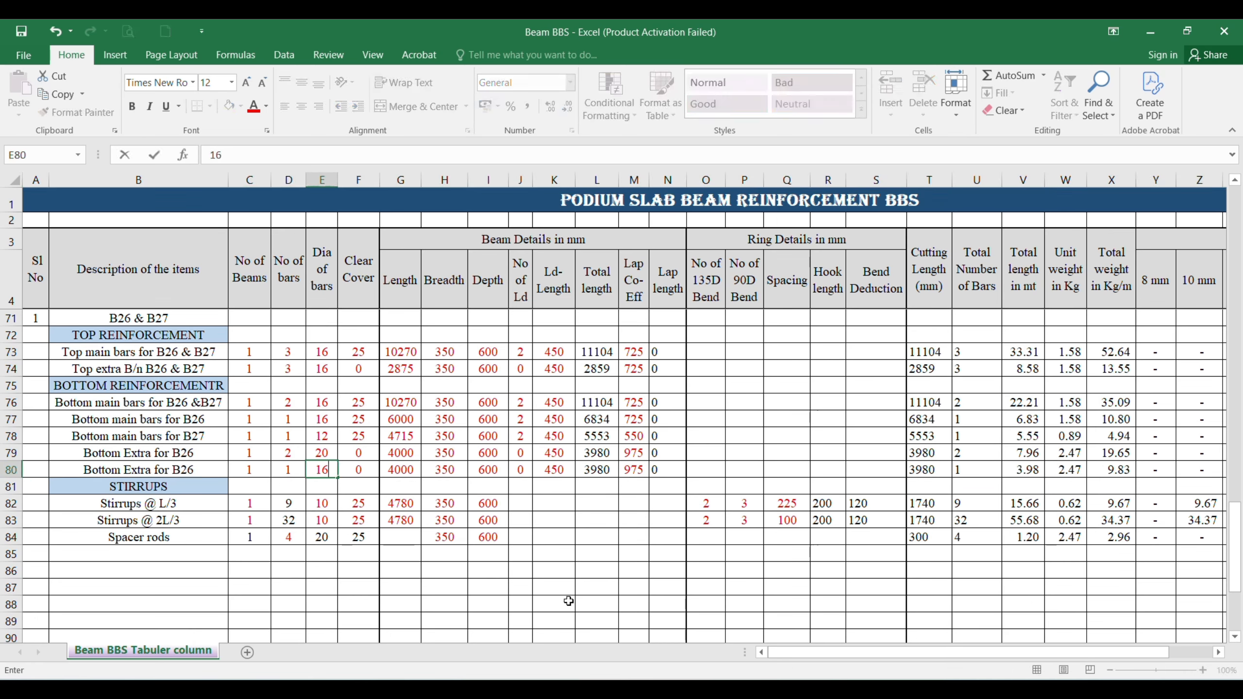
left_click(563, 573)
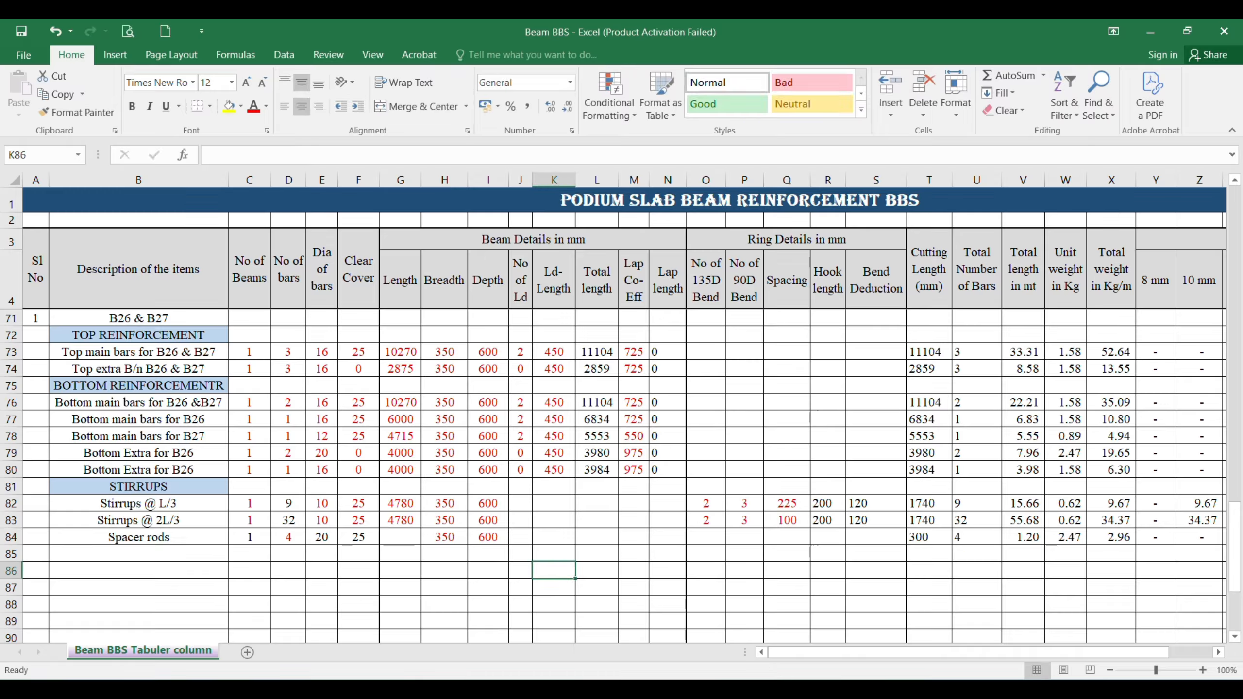
Step: Set the lap coefficient of the B26 bottom extra bar in row 80 to 725
left_click(638, 468)
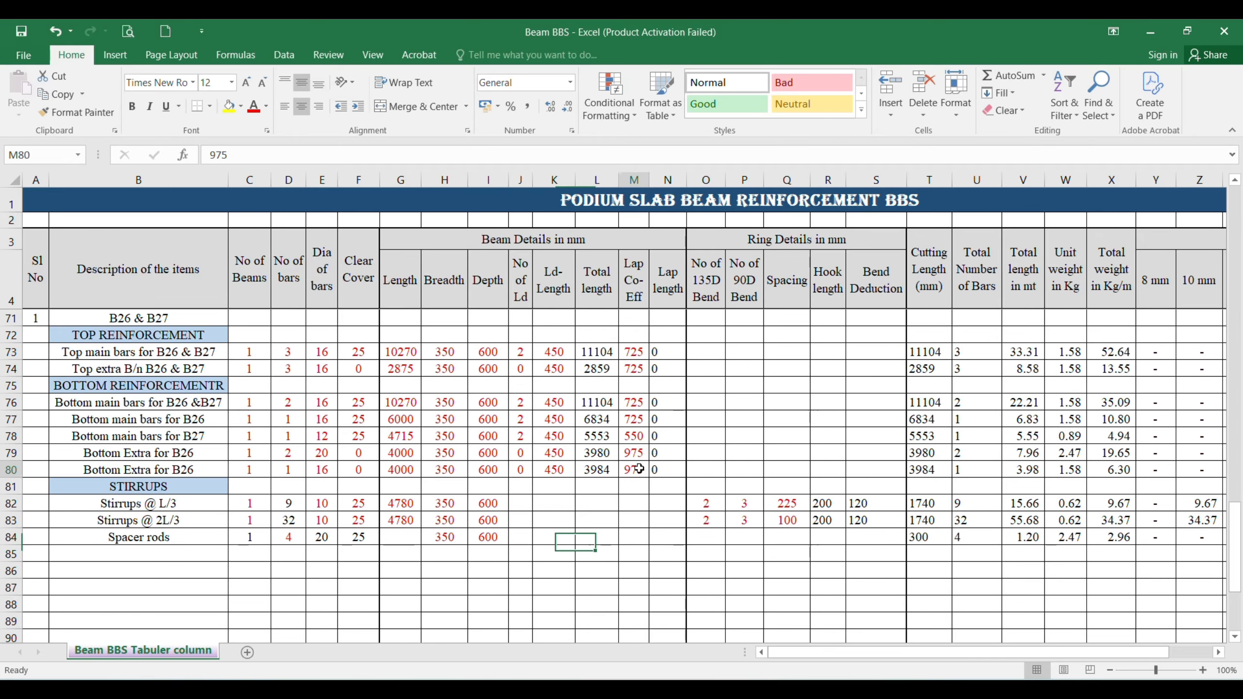
type("72")
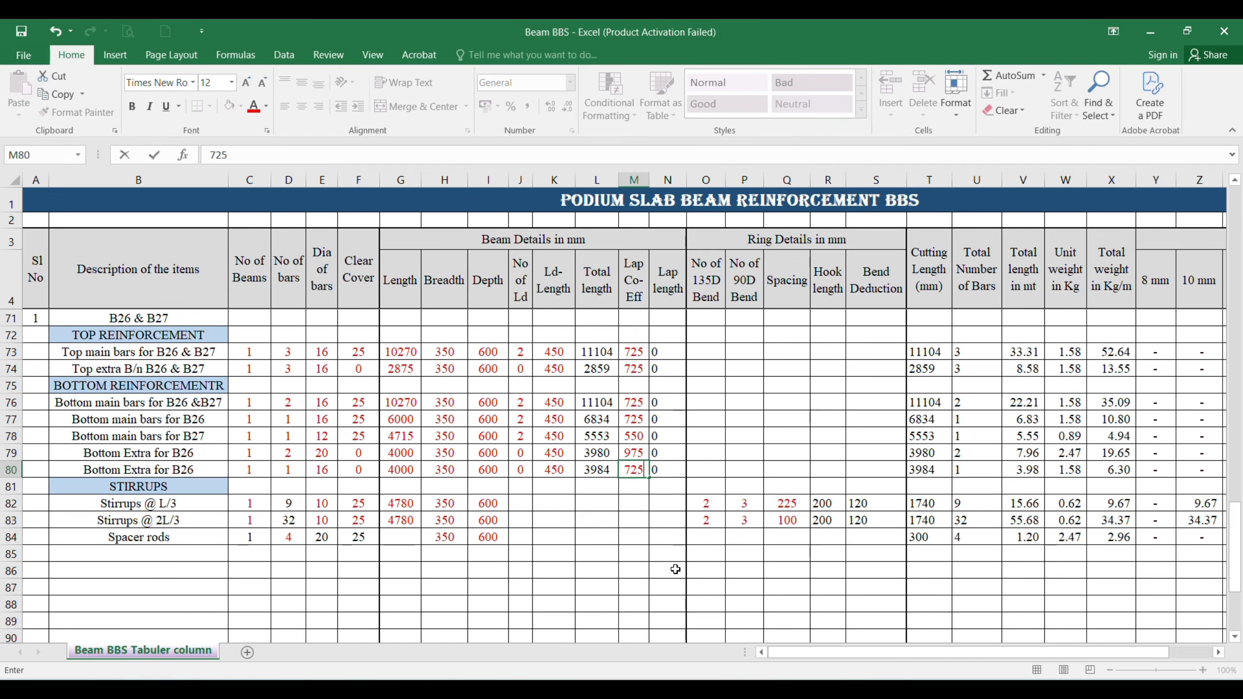
key("Return")
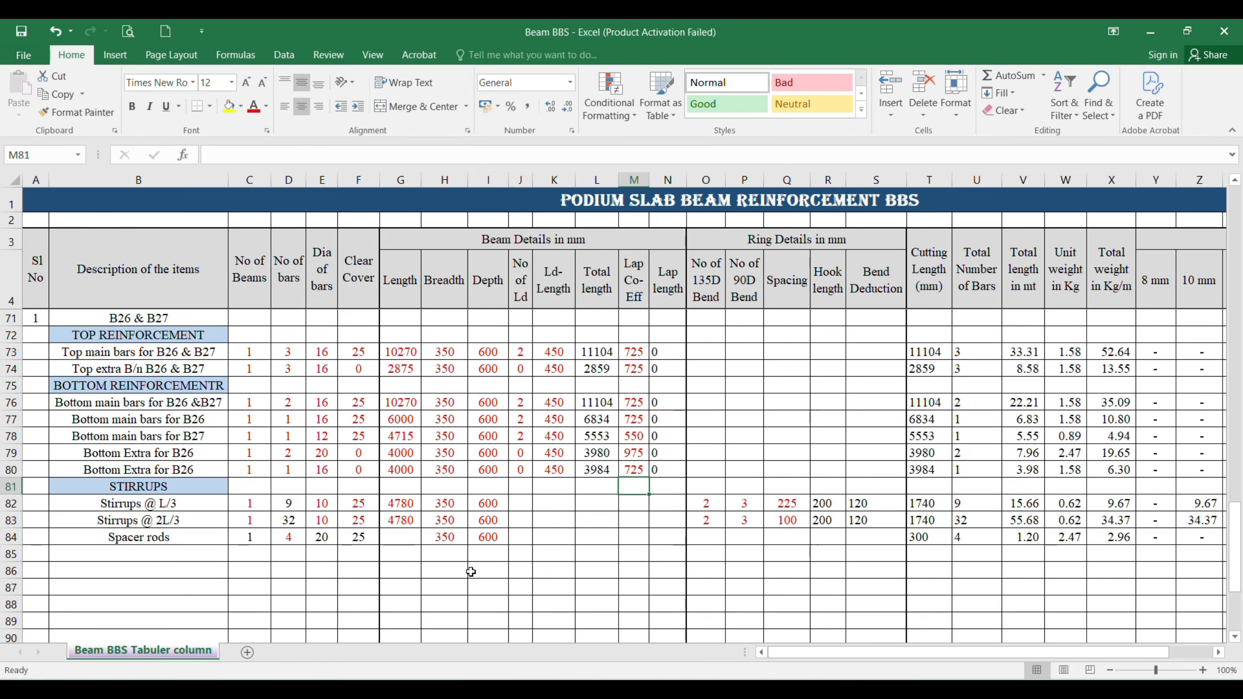
Step: Prefix the L/3 and 2L/3 stirrup descriptions in rows 82 and 83 with "B26"
scroll(469, 572, "down", 1)
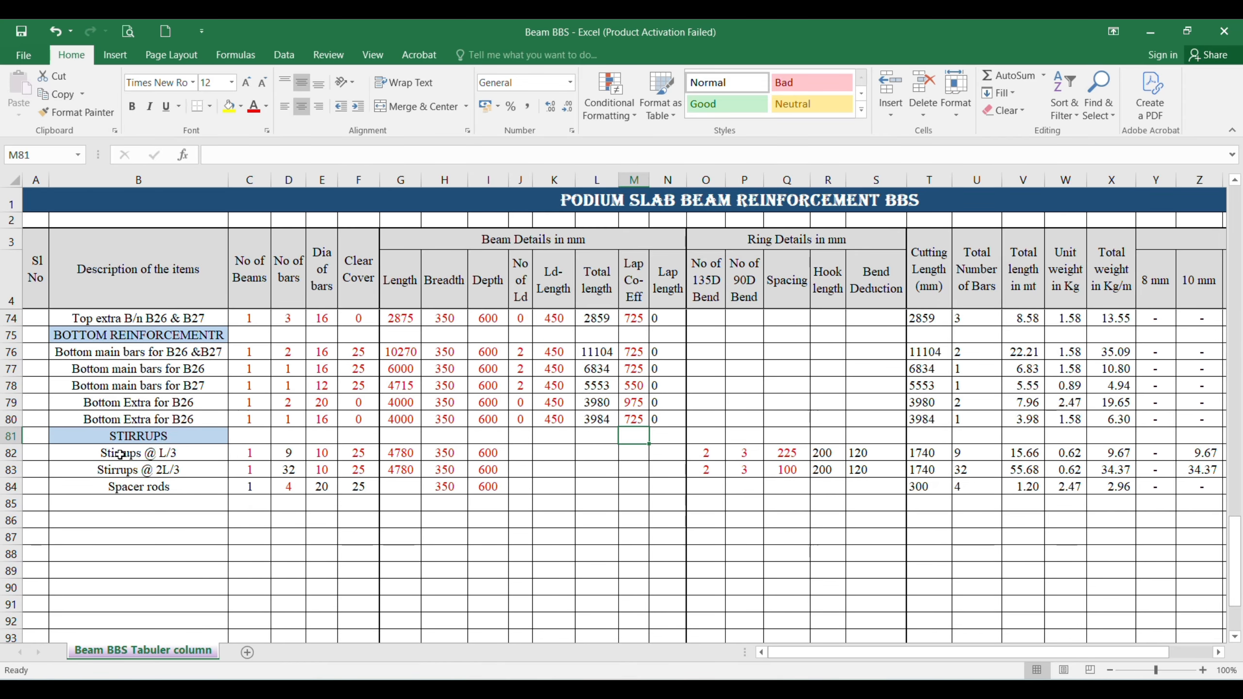
left_click(120, 456)
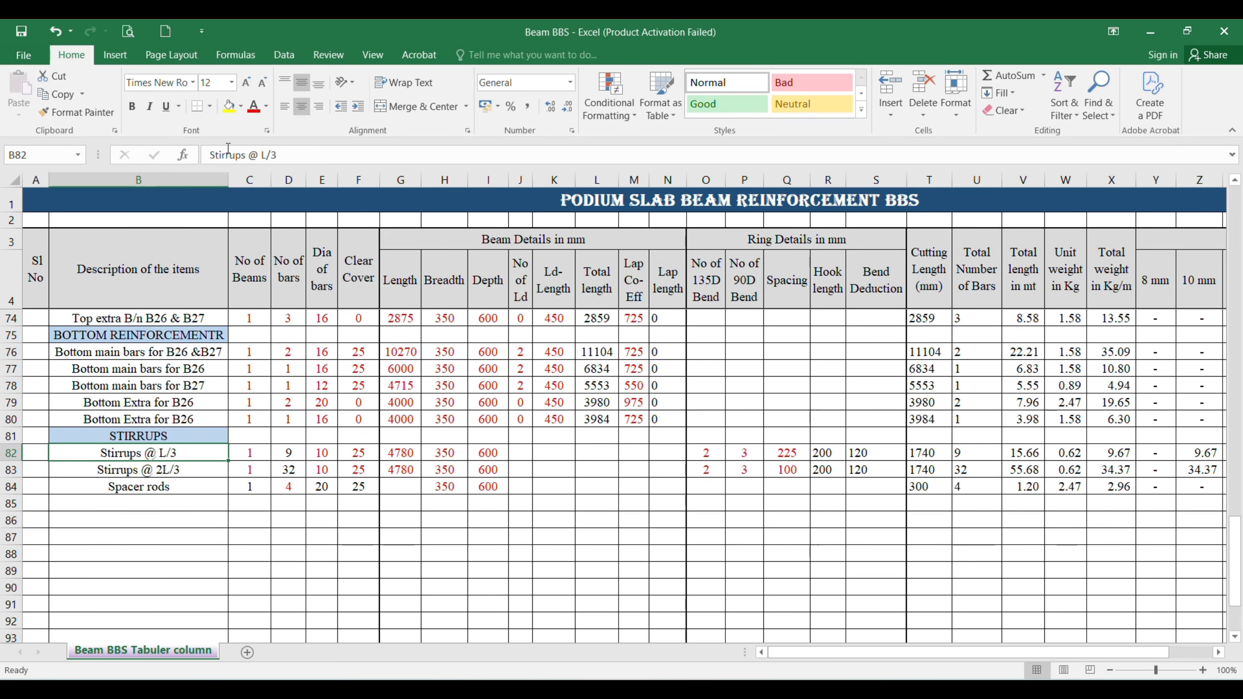
left_click(208, 155)
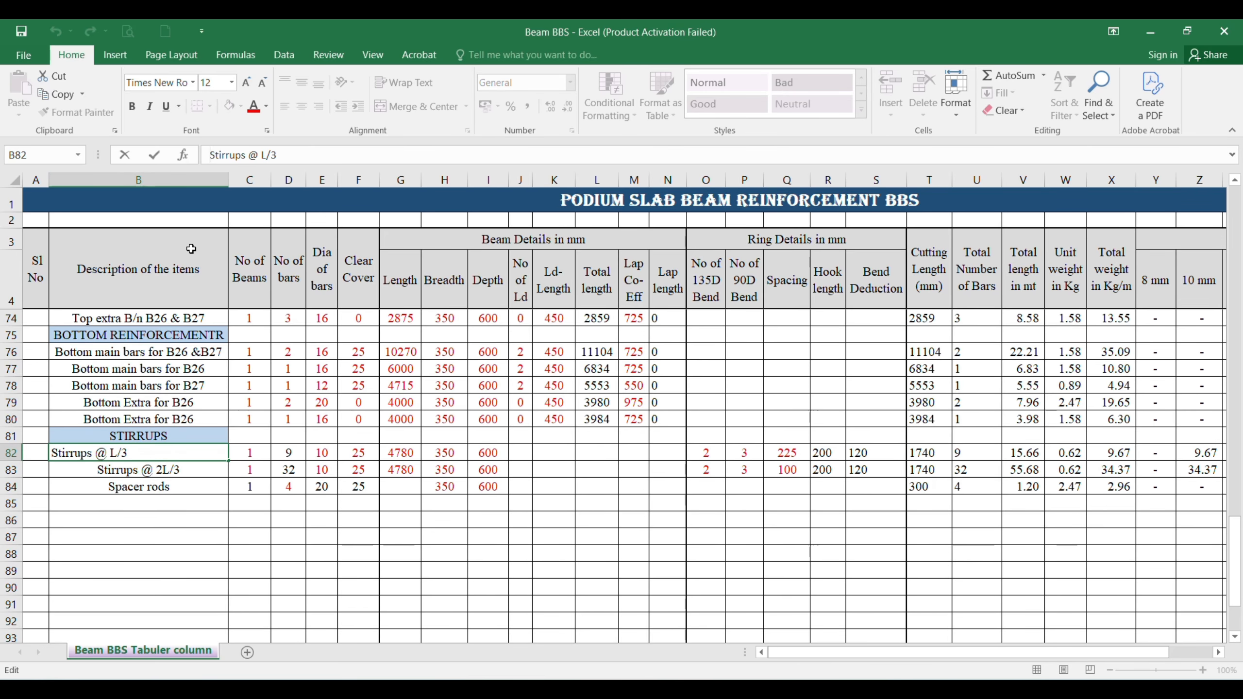
type("B26")
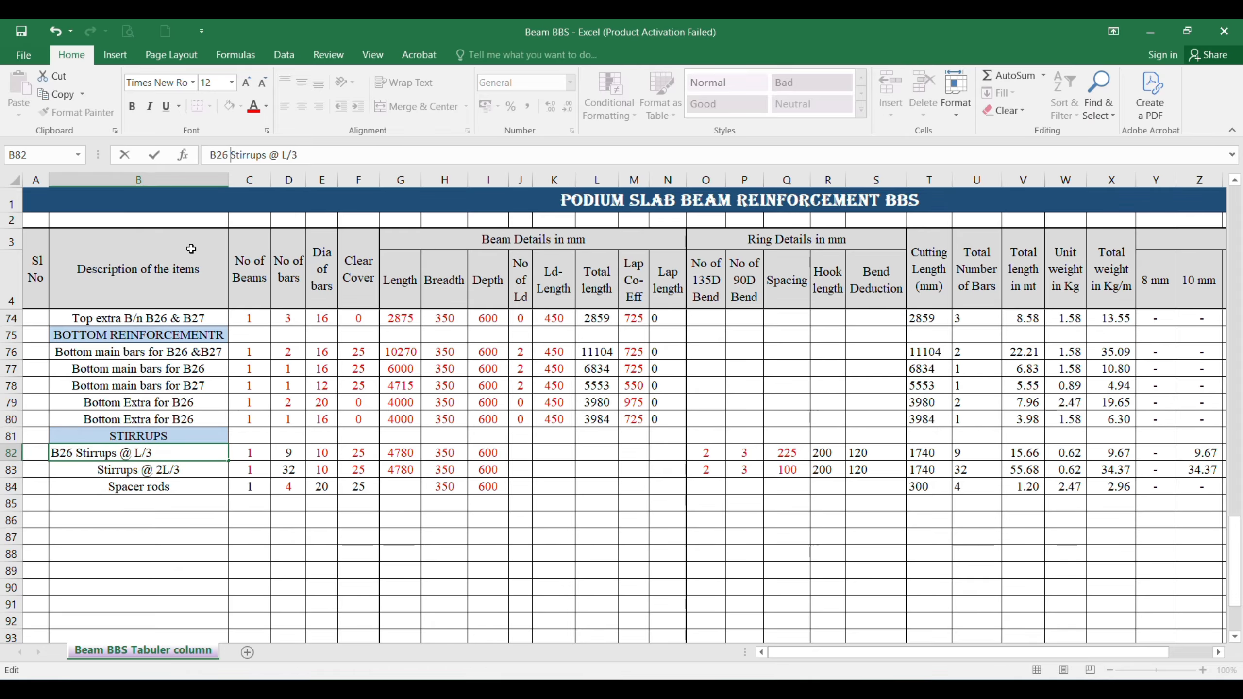
key("Return")
left_click(210, 155)
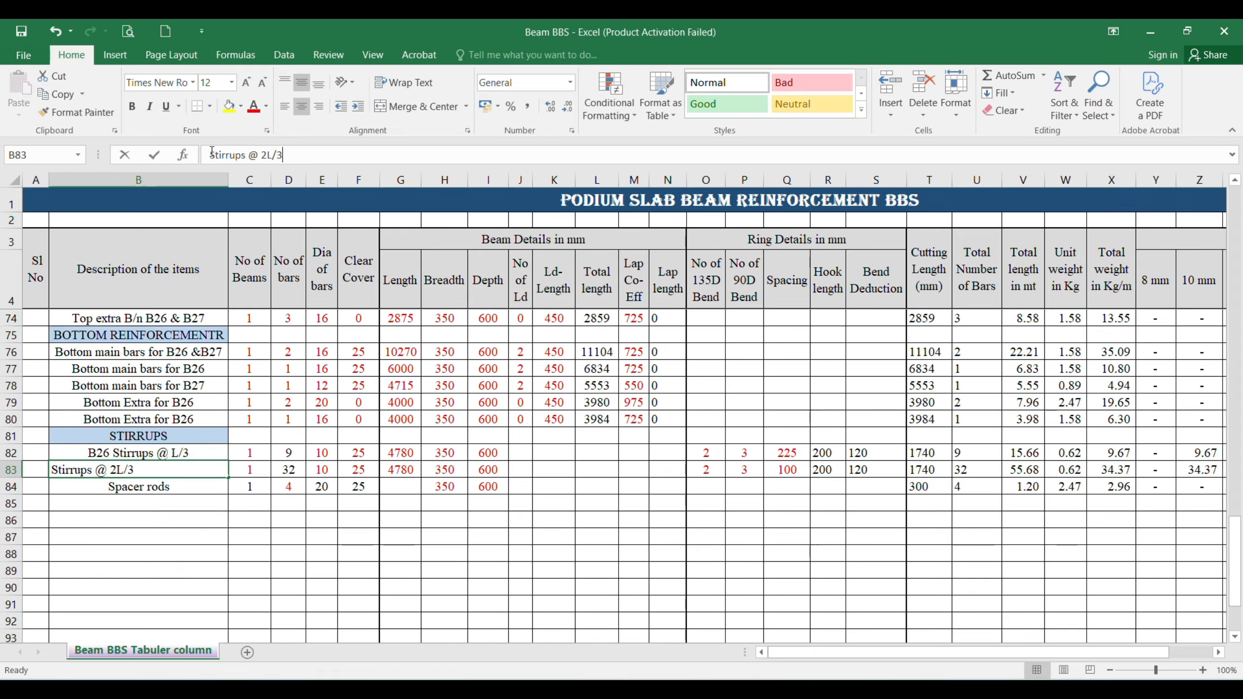
type("B2")
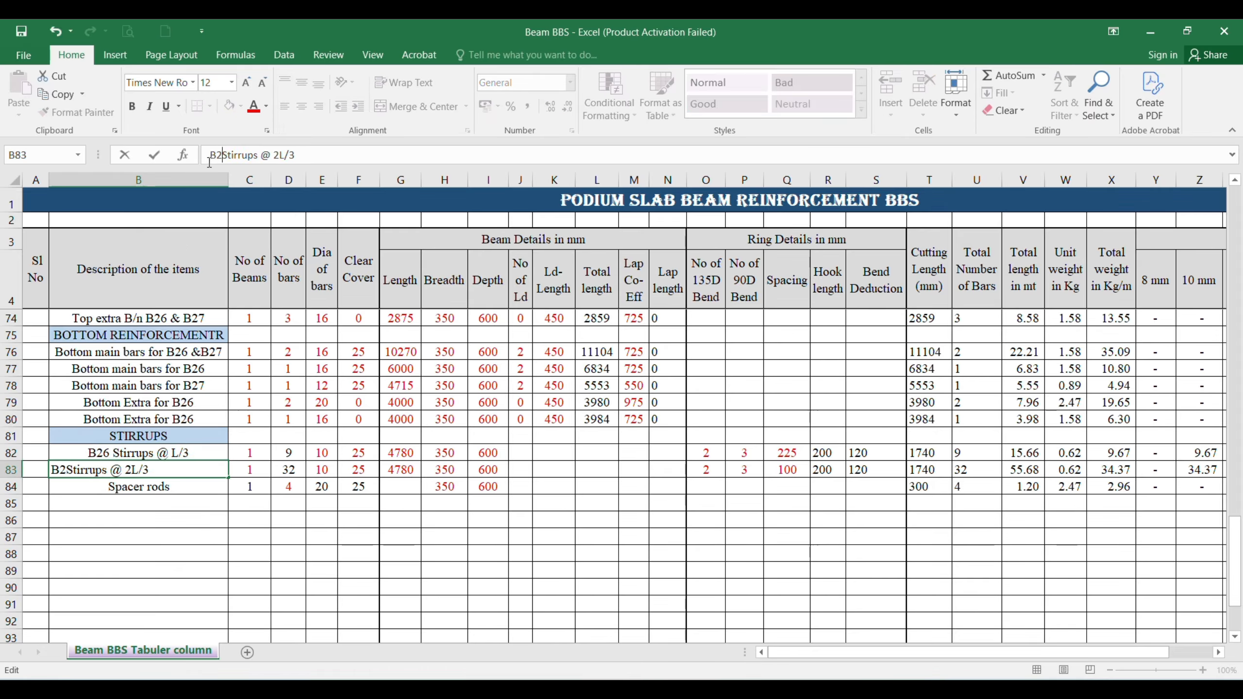
type("6")
key("Return")
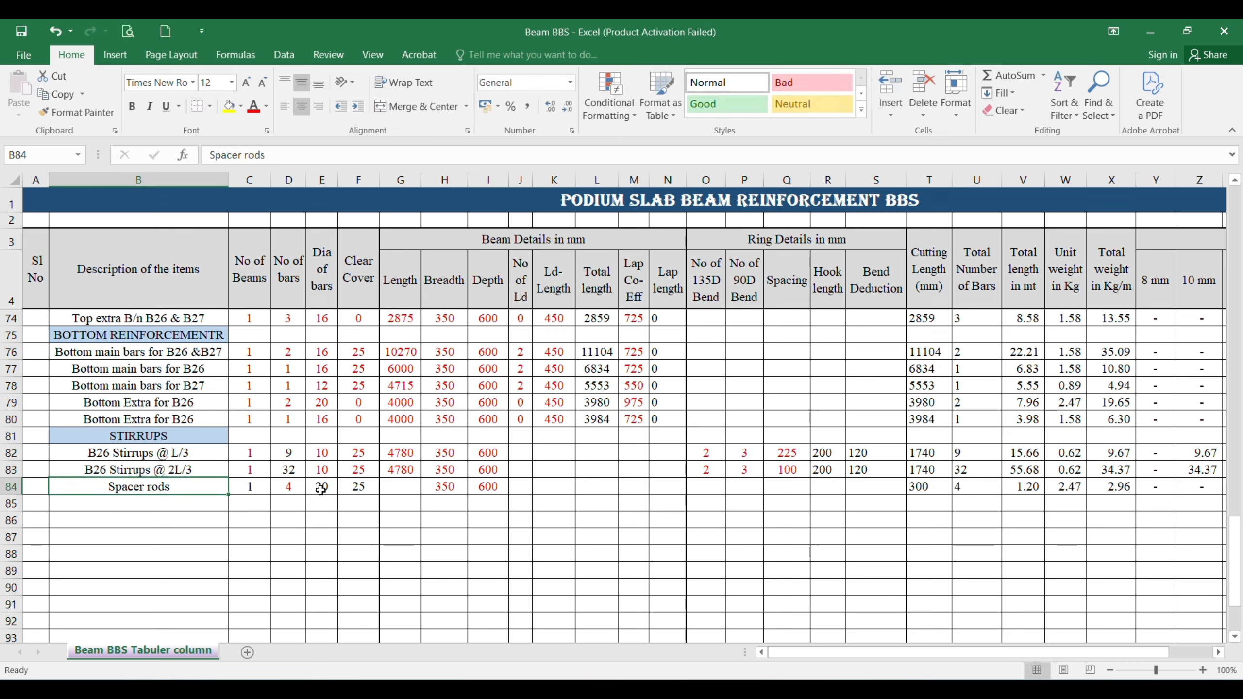
Step: Check B26's stirrup details in AutoCAD, then set the spacing in Excel to 200 for the L/3 stirrups and 125 for the 2L/3 stirrups
left_click(323, 456)
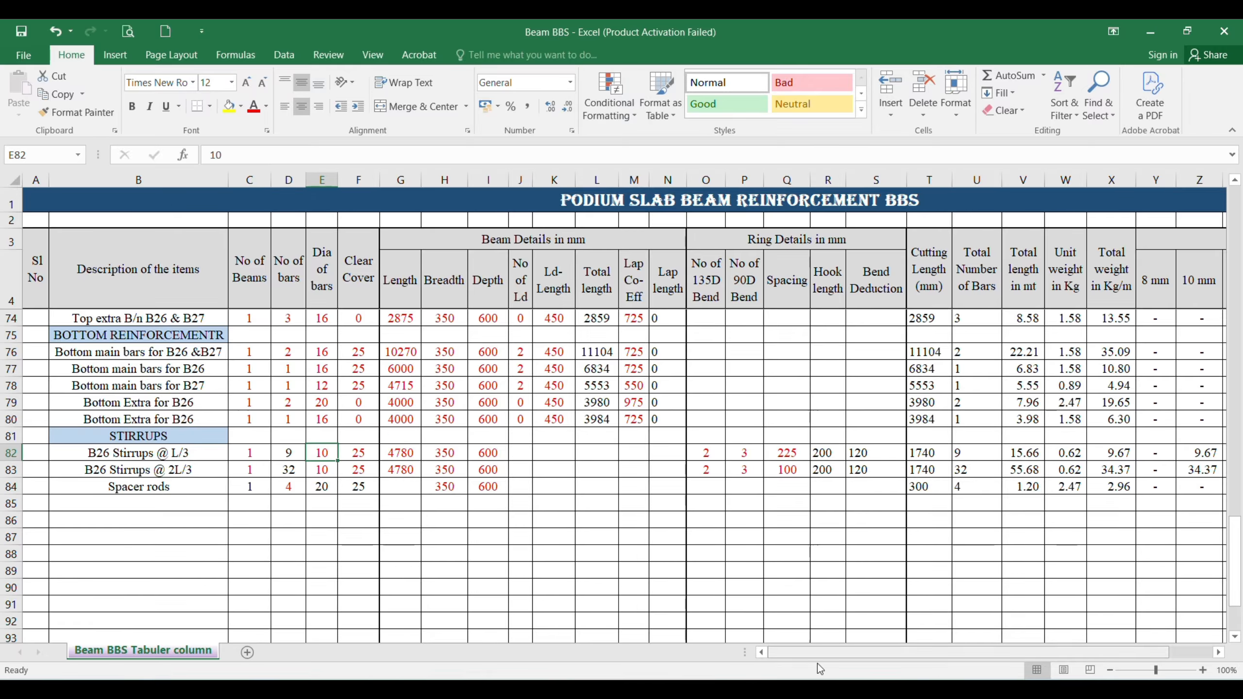
mouse_move(820, 669)
left_click(876, 607)
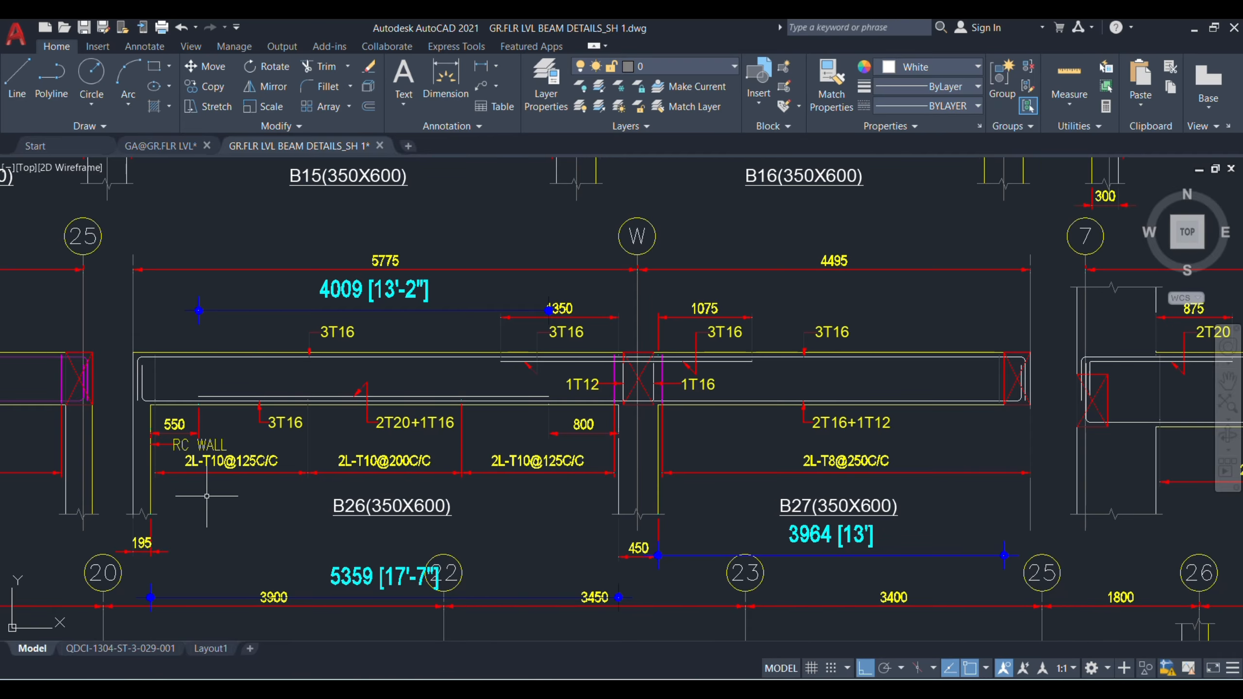
left_click(469, 690)
key("Right")
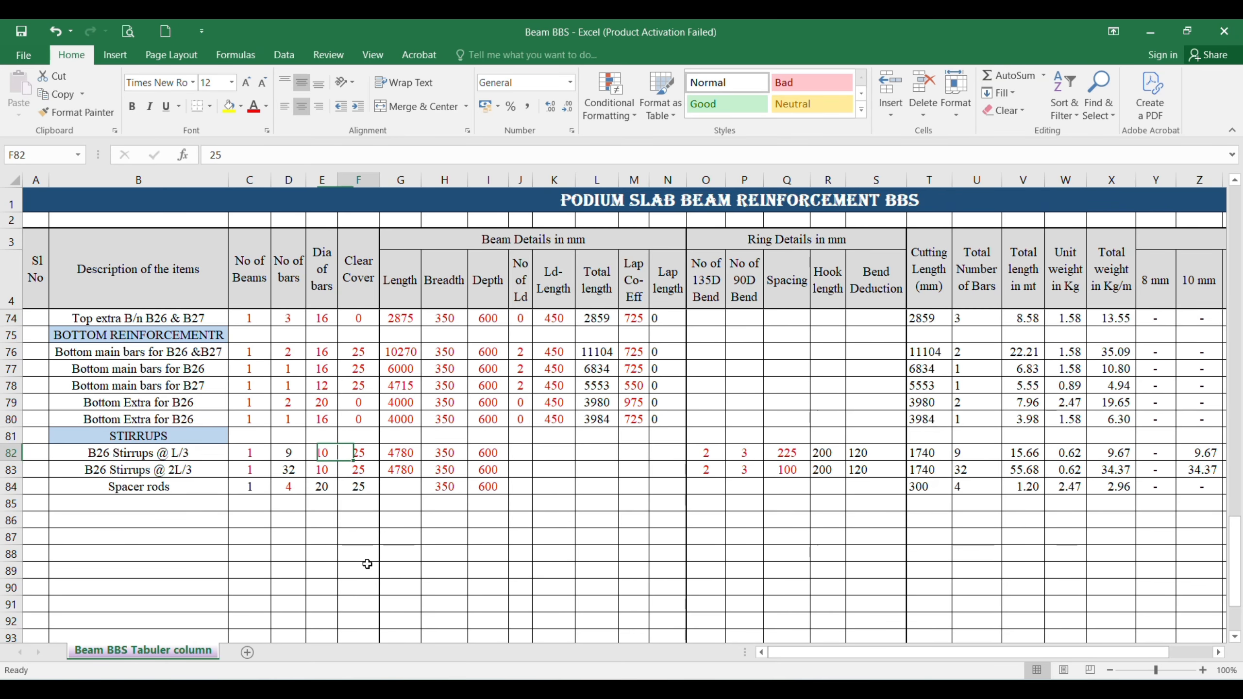
left_click(786, 453)
type("200")
key("Return")
type("125")
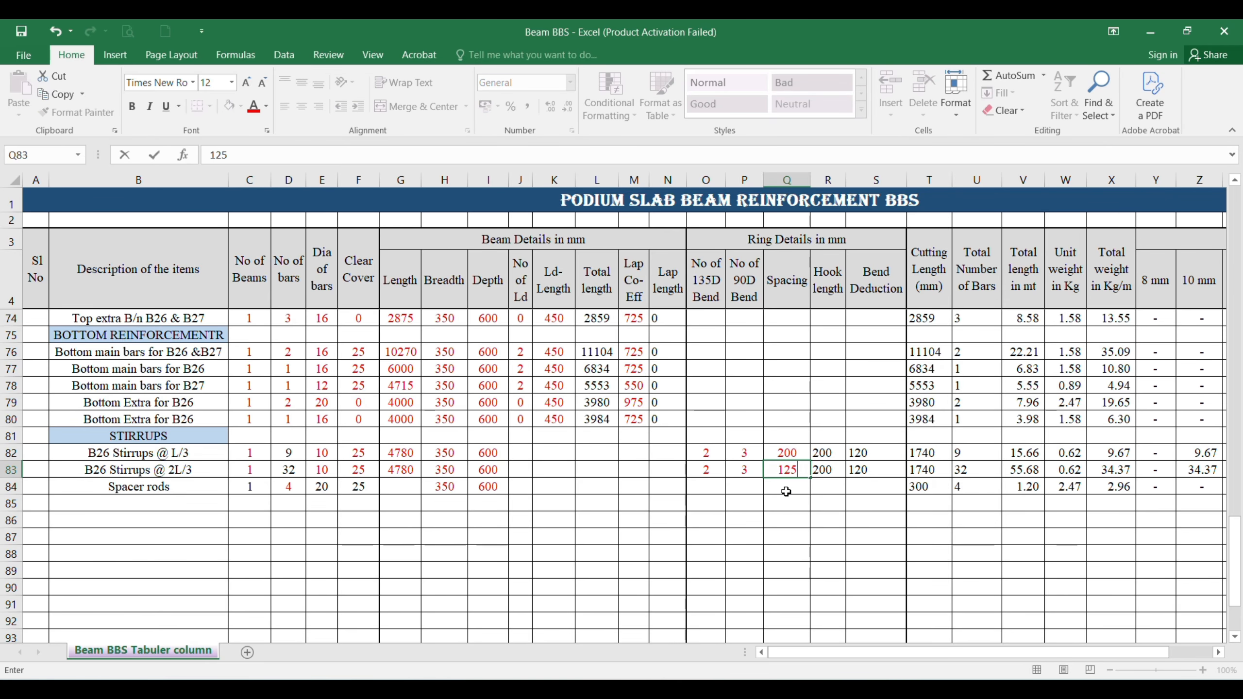
key("Return")
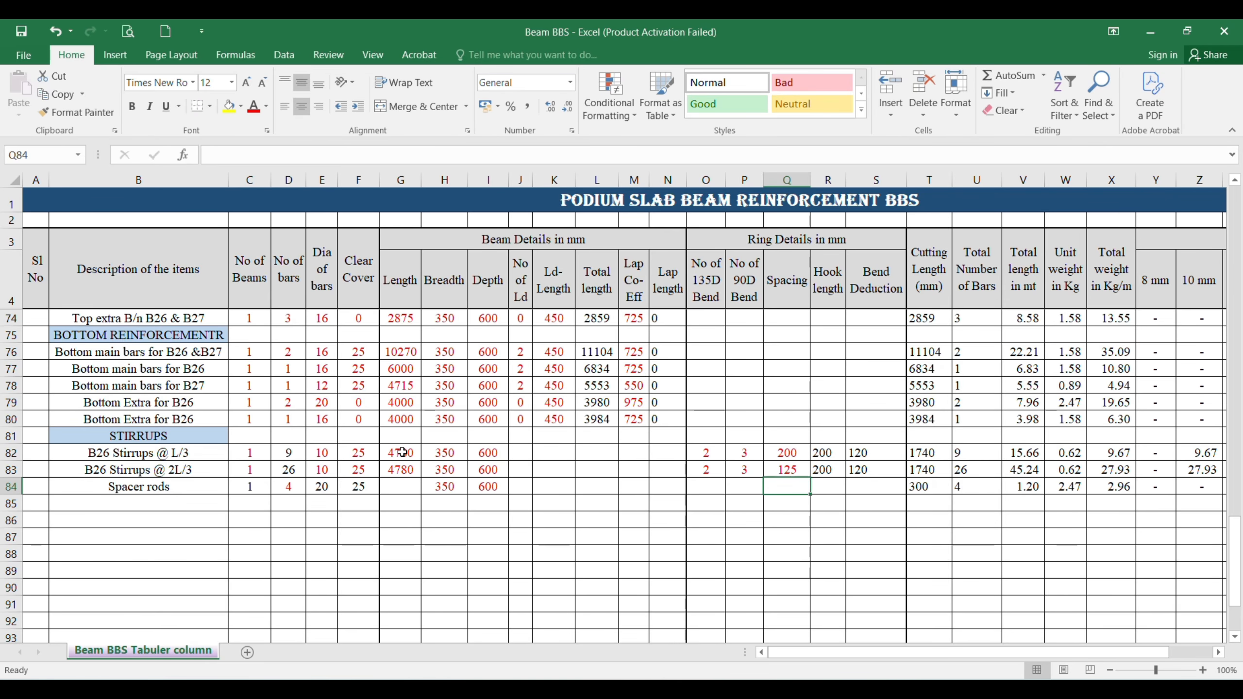
Step: Check B26's clear span in AutoCAD, then set the length of both B26 stirrup entries in Excel to 5360
left_click(402, 452)
left_click(827, 607)
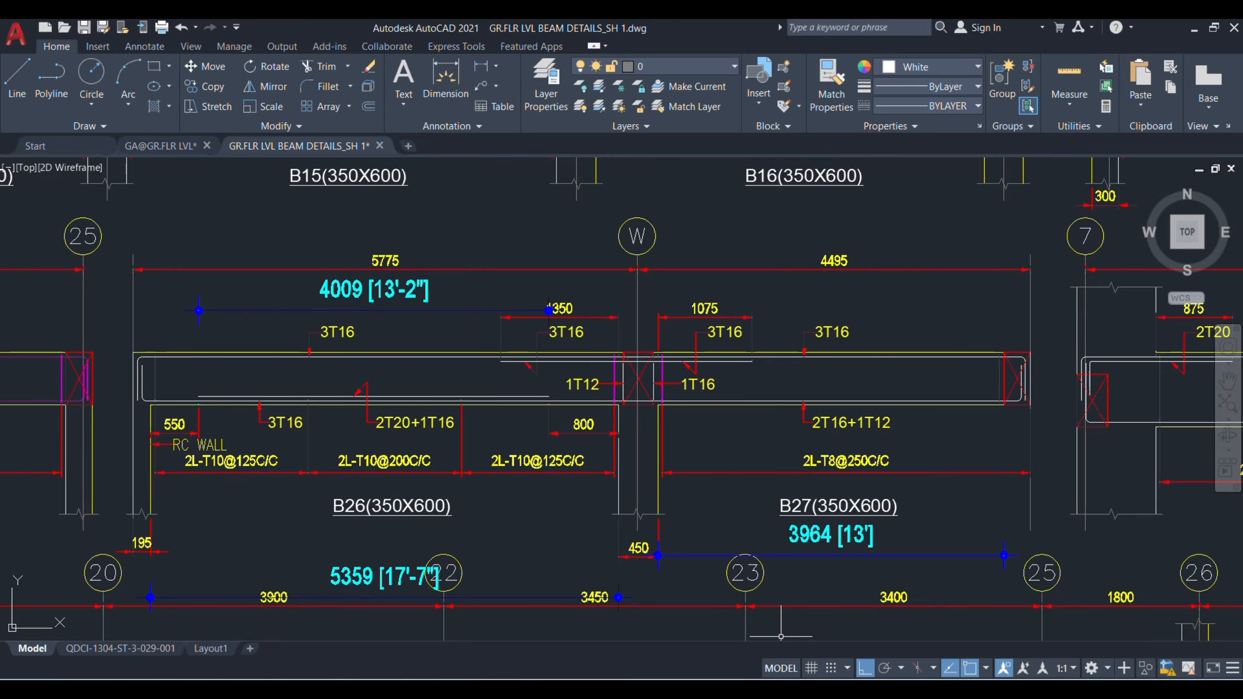
left_click(838, 609)
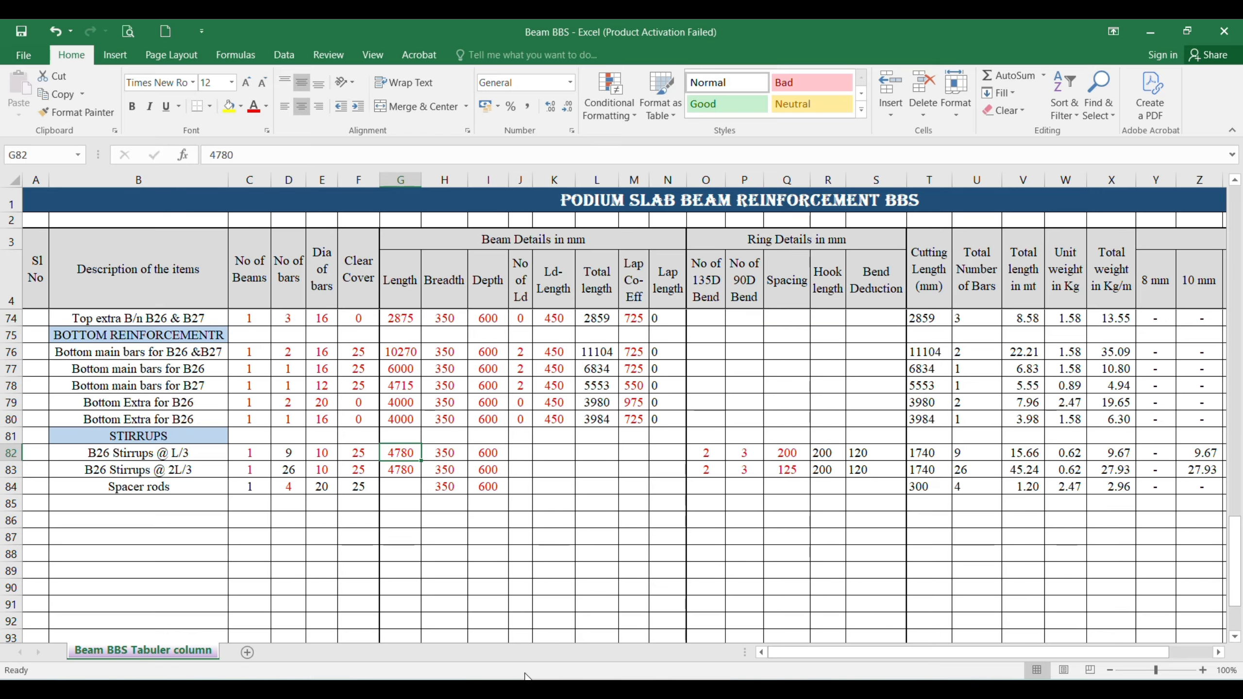
type("5360")
key("Return")
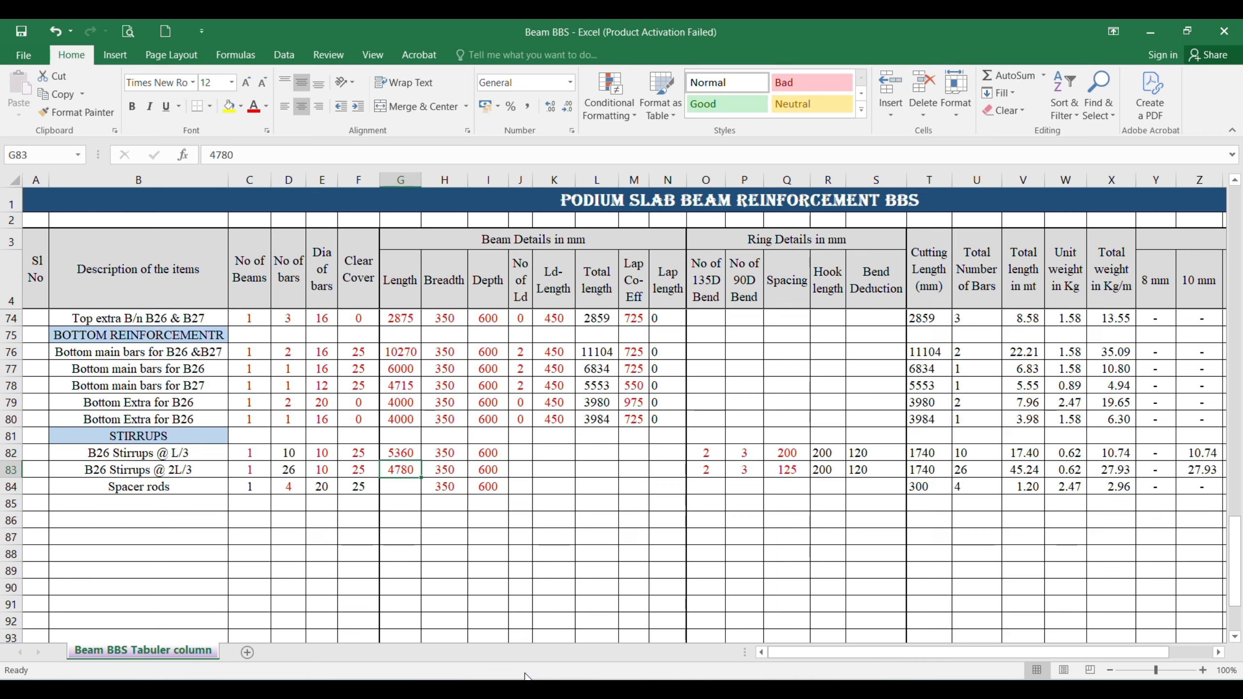
key("ctrl+d")
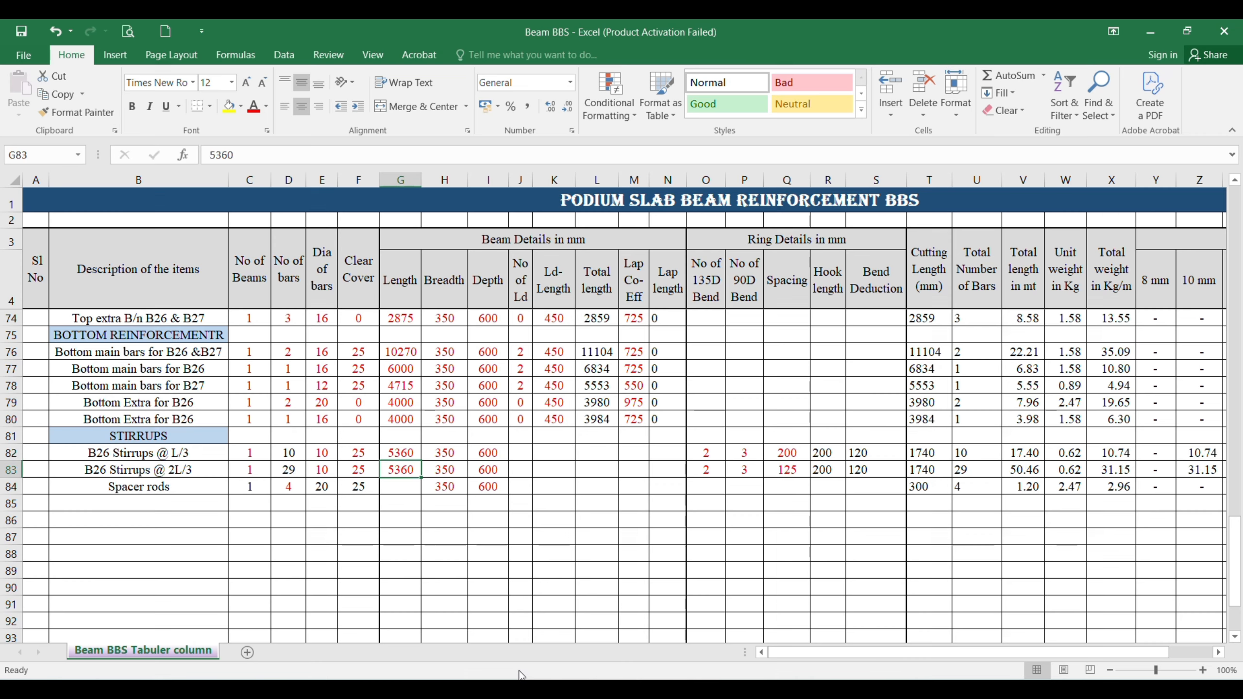
left_click(288, 456)
left_click(291, 471)
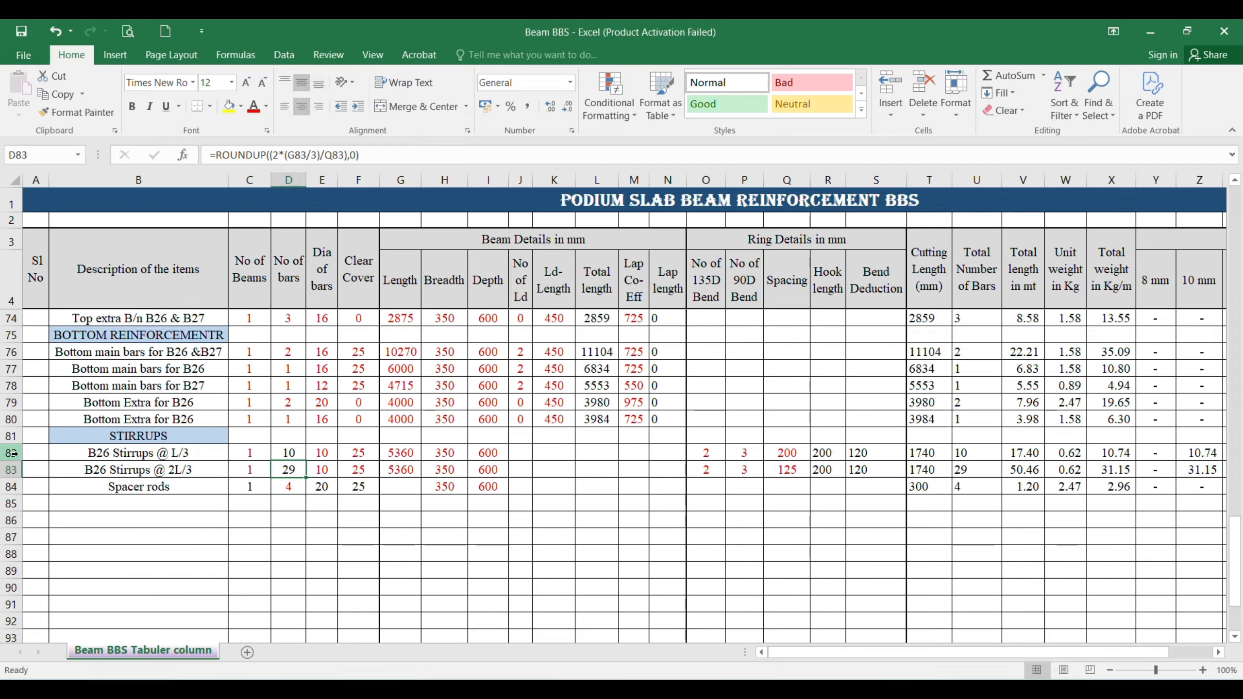
Step: Duplicate the two B26 stirrup rows 82 and 83 and insert the copies above the spacer rods row
left_click_drag(13, 454, 13, 462)
left_click_drag(9, 469, 9, 469)
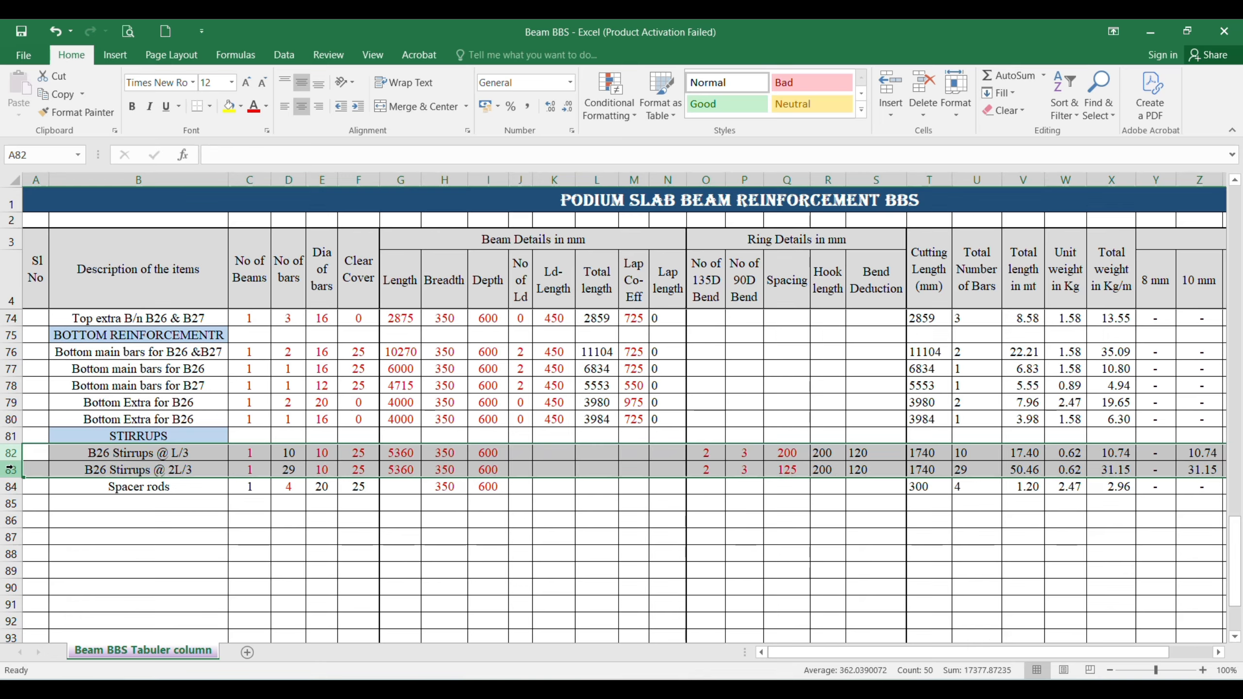
key("ctrl+c")
left_click(6, 486)
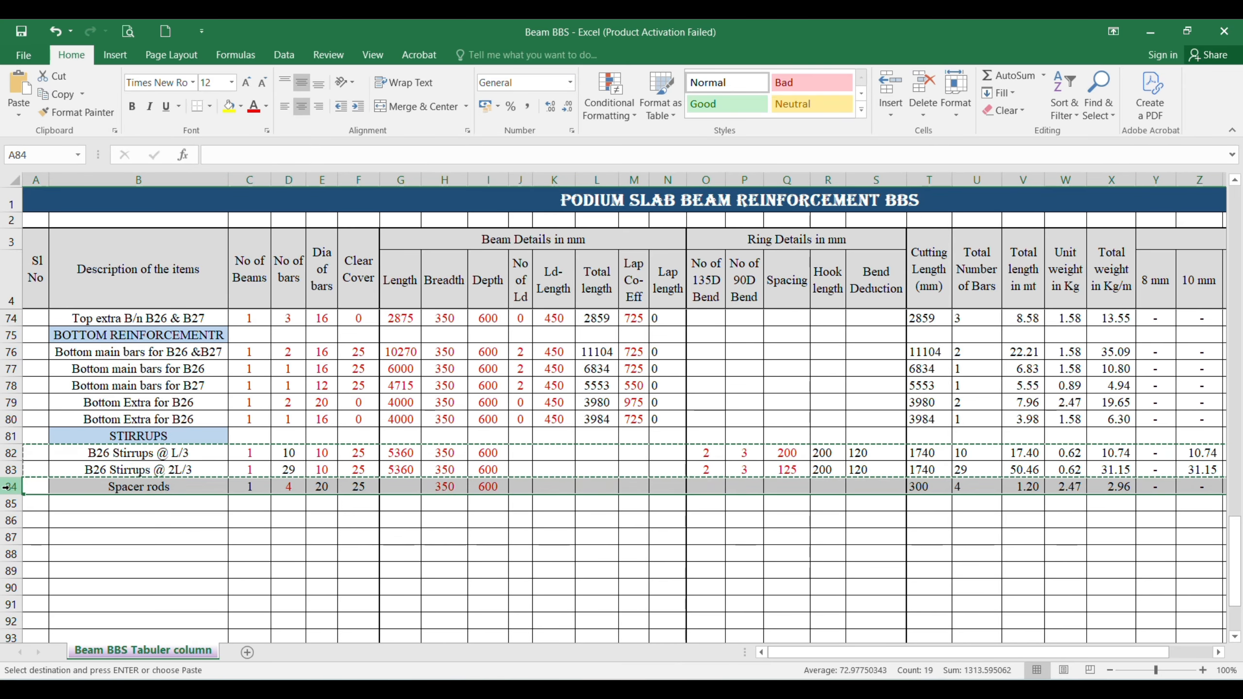
right_click(6, 486)
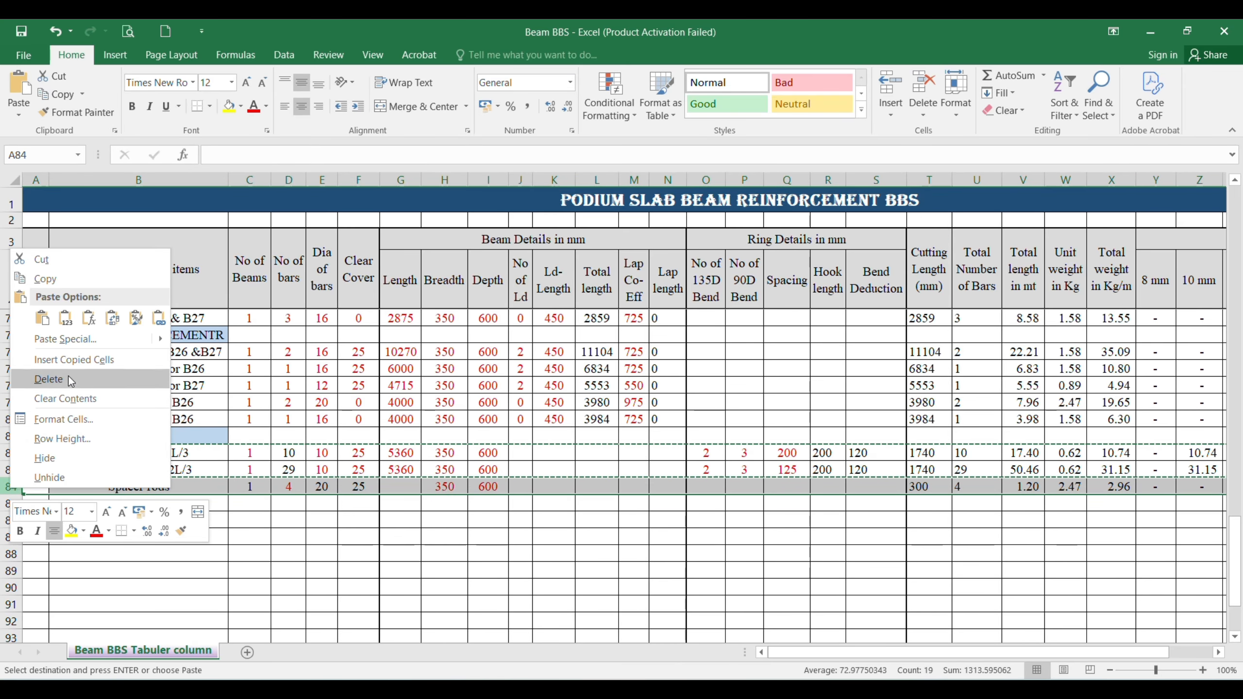
left_click(68, 362)
Step: Change the beam name in the copied L/3 and 2L/3 stirrup descriptions in rows 84 and 85 to B27
left_click(117, 486)
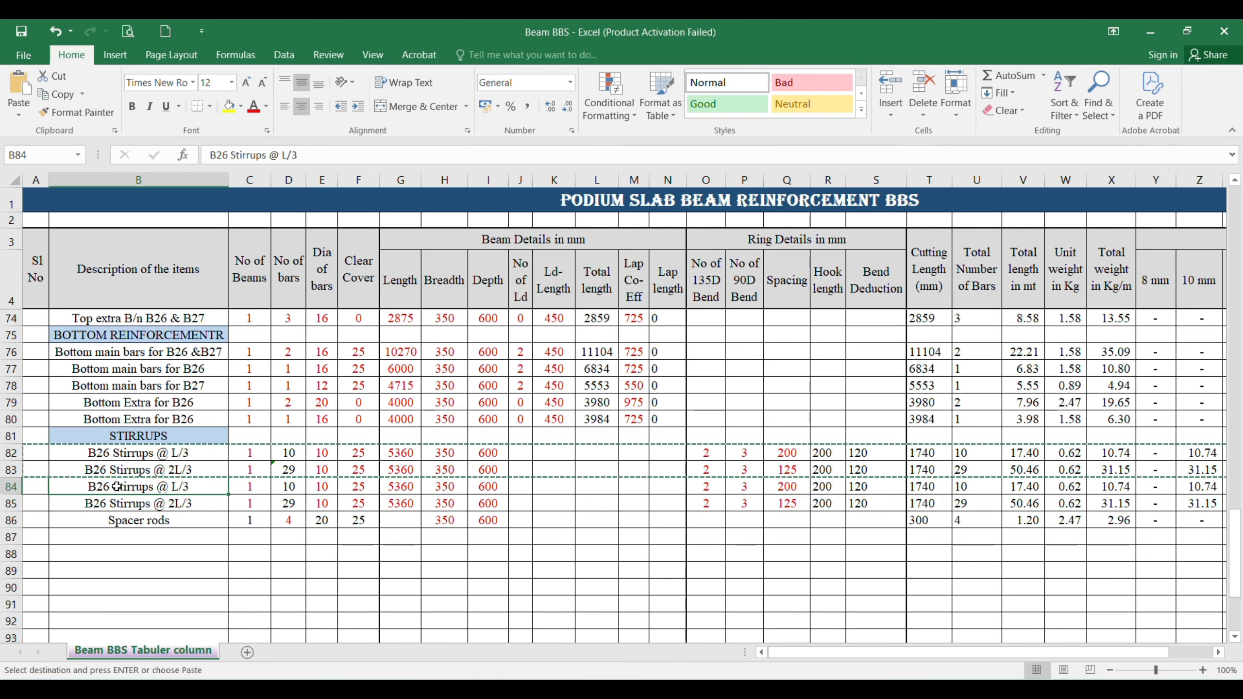
left_click(228, 155)
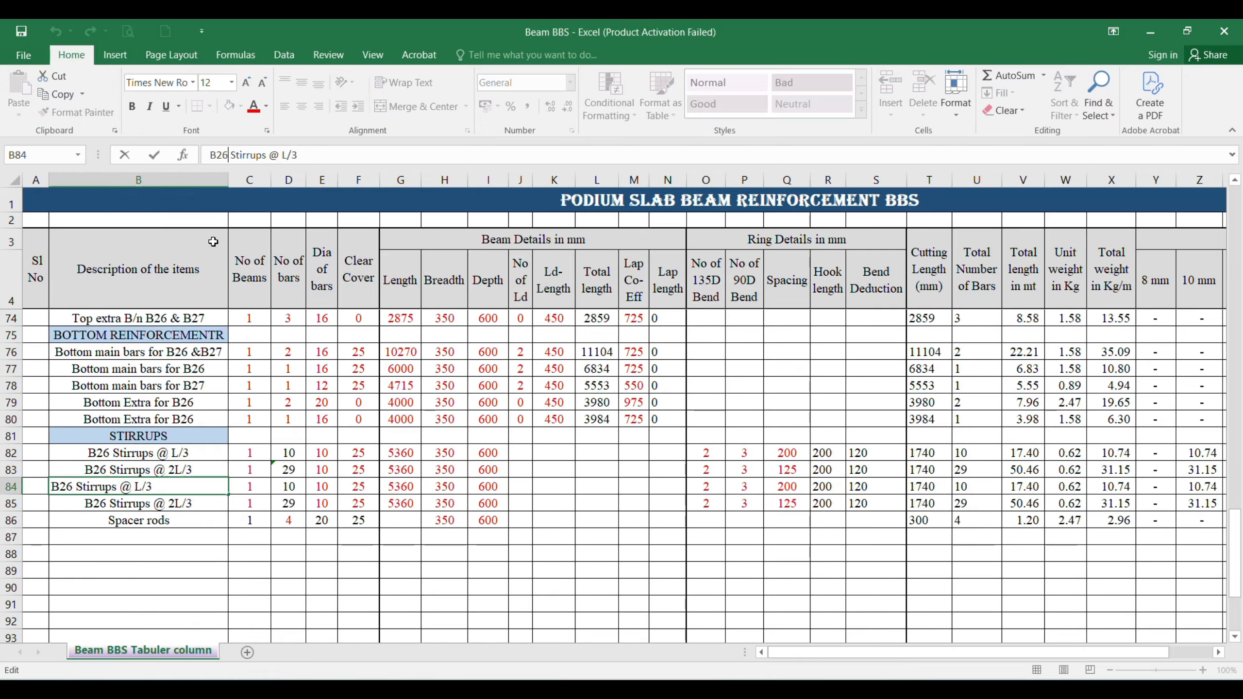
key("BackSpace")
type("7")
key("Return")
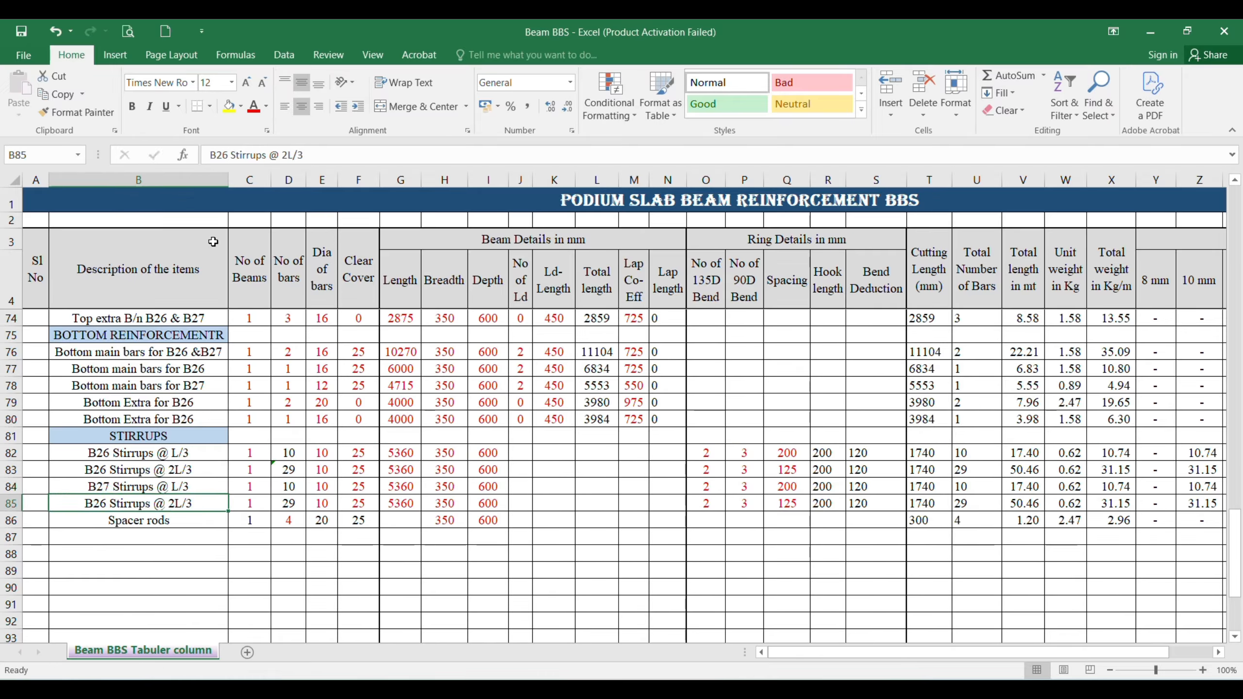
left_click(230, 155)
left_click(230, 156)
key("BackSpace")
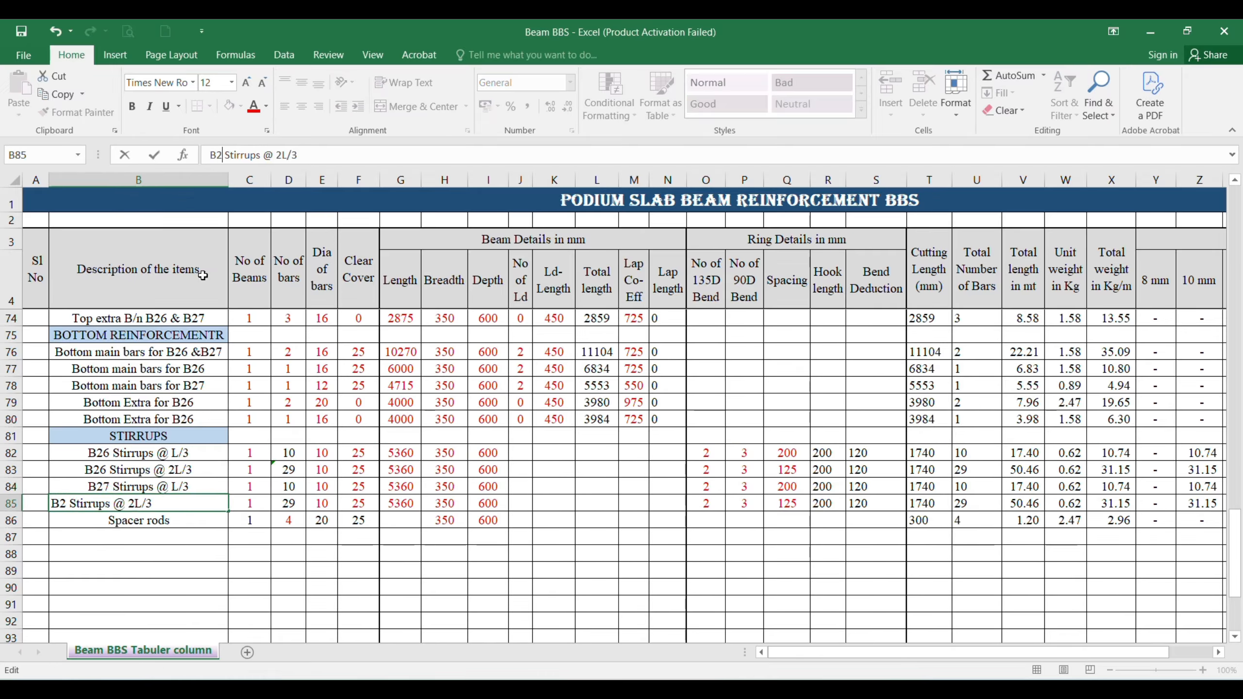
type("7")
key("Return")
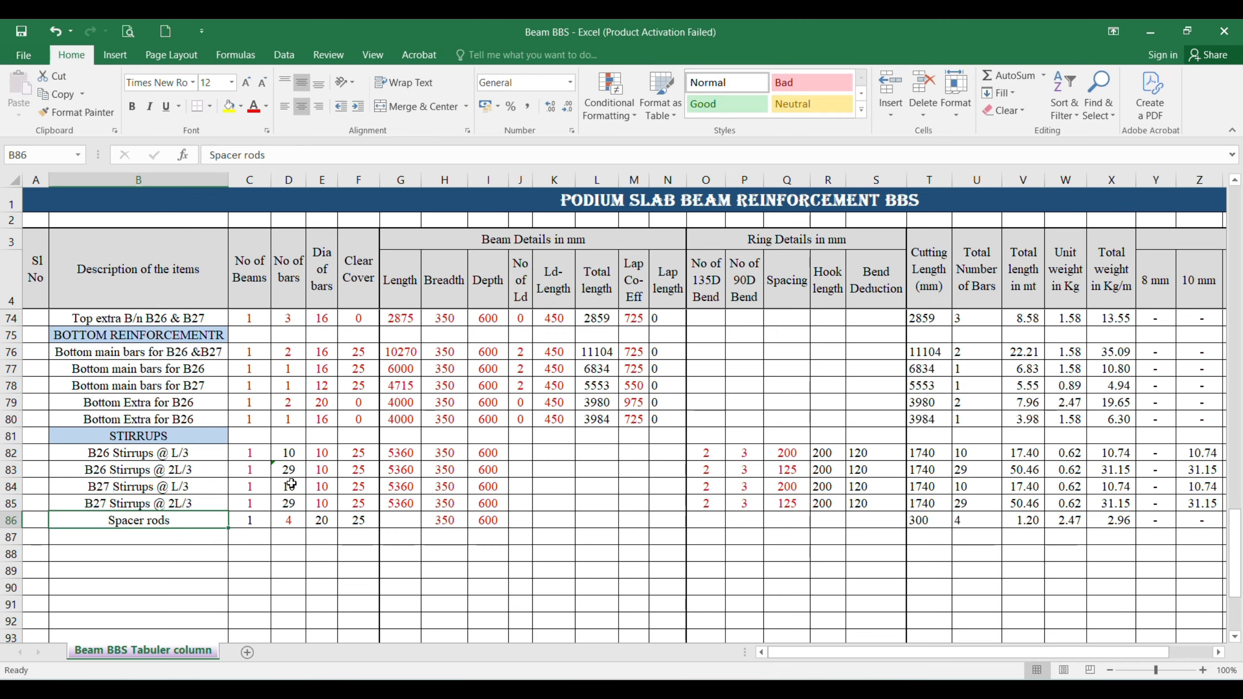
Step: Check B27's stirrup details in AutoCAD, then set the bar diameter of both B27 stirrup entries in Excel to 8
left_click(324, 489)
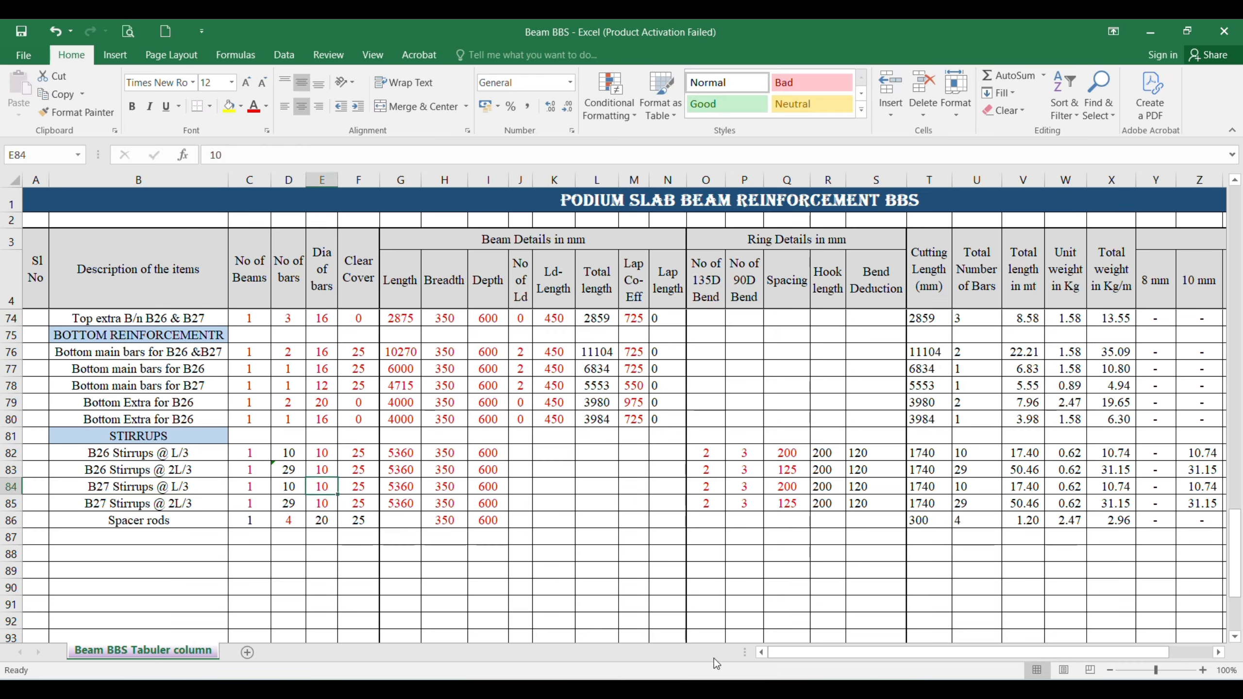
left_click(717, 686)
left_click_drag(860, 487, 665, 457)
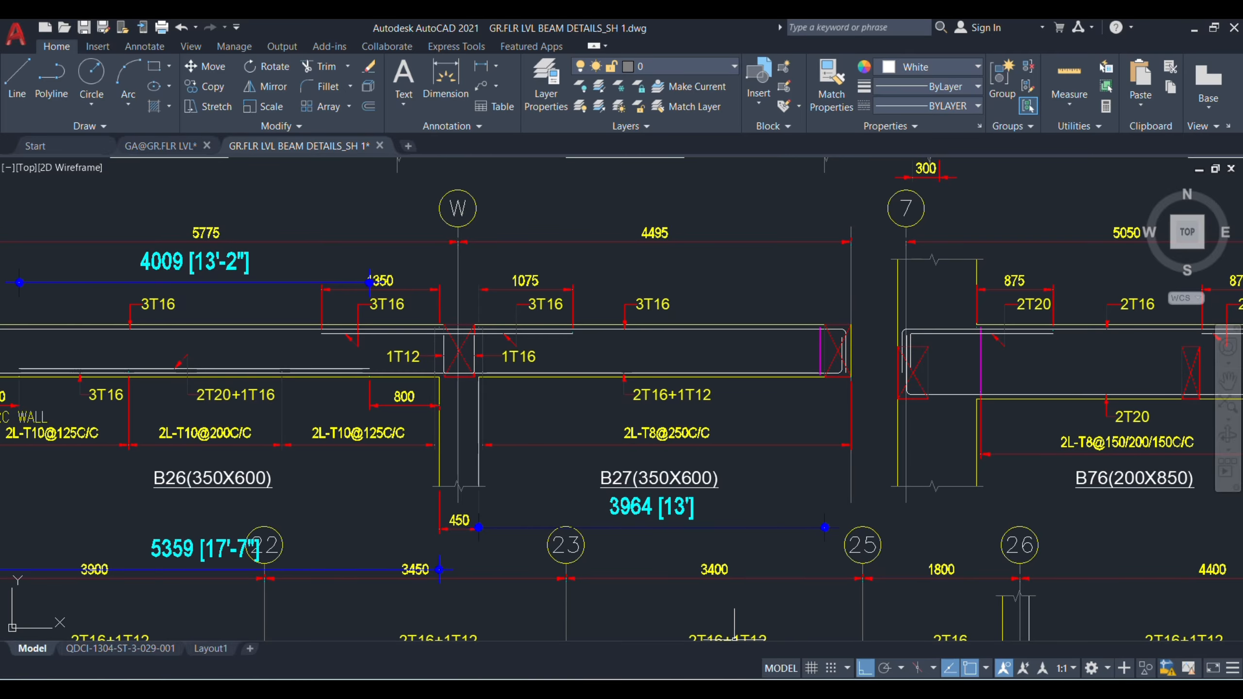
mouse_move(836, 689)
left_click(815, 619)
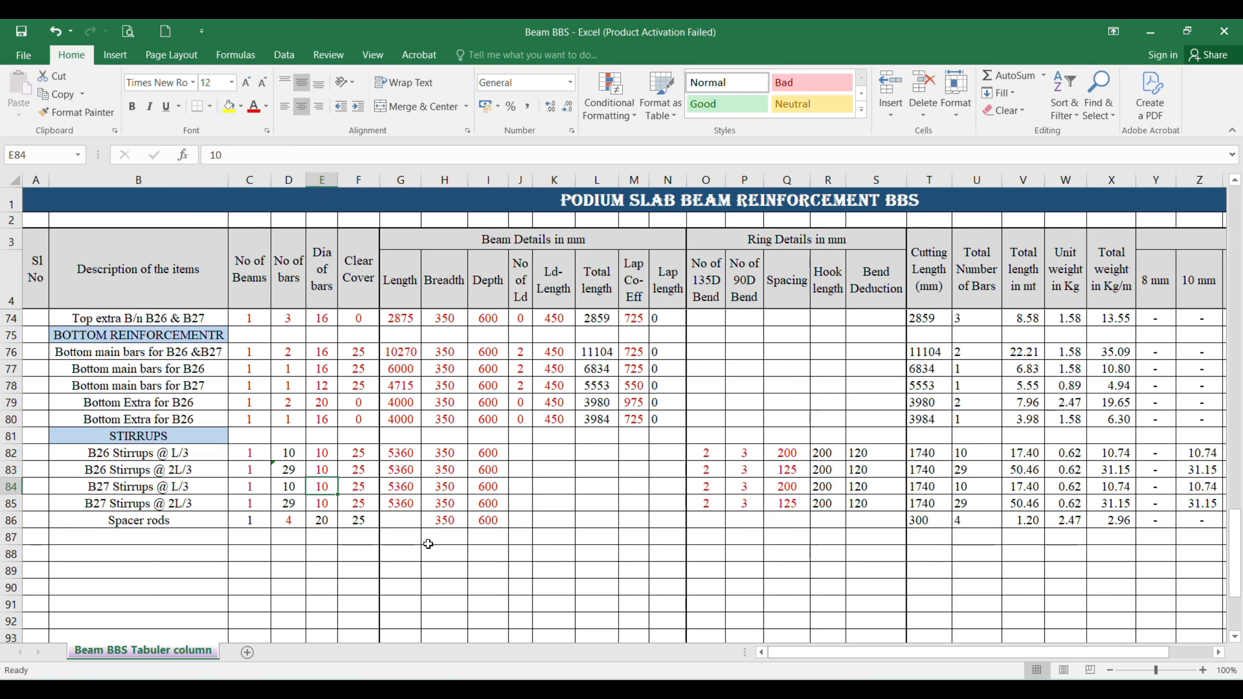
type("8")
key("Return")
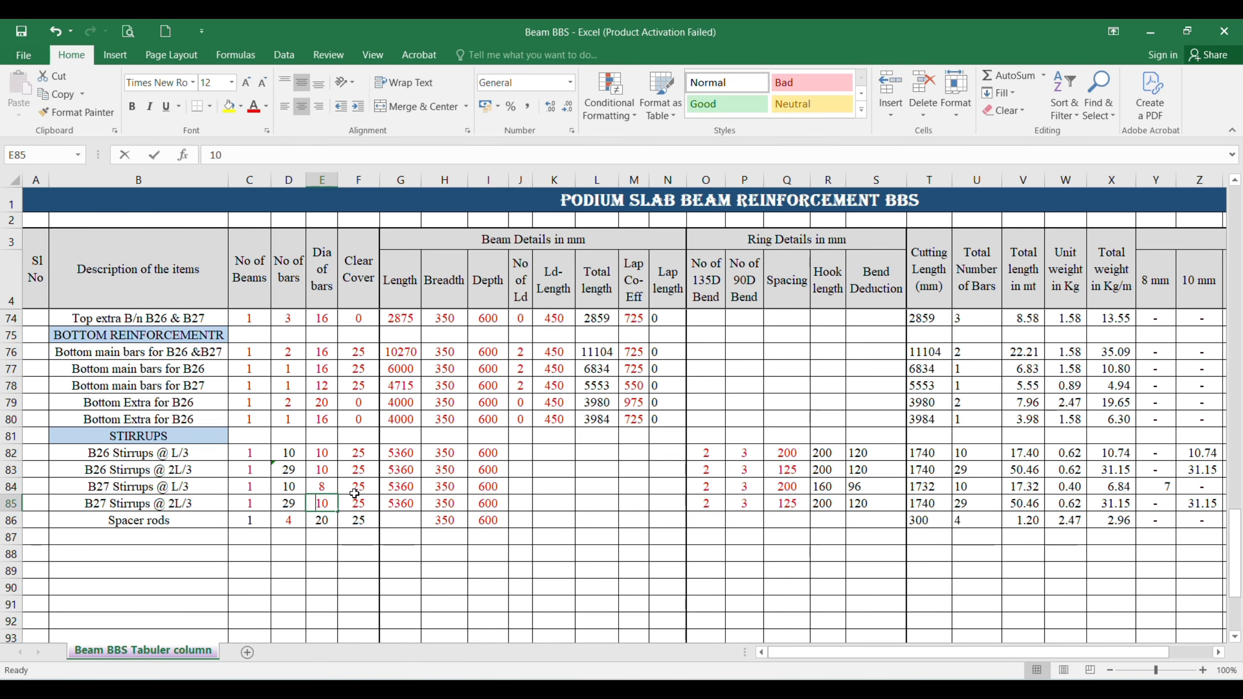
type("8")
key("Return")
Step: Set the length of the B27 L/3 and 2L/3 stirrups in rows 84 and 85 to 3960
left_click(413, 489)
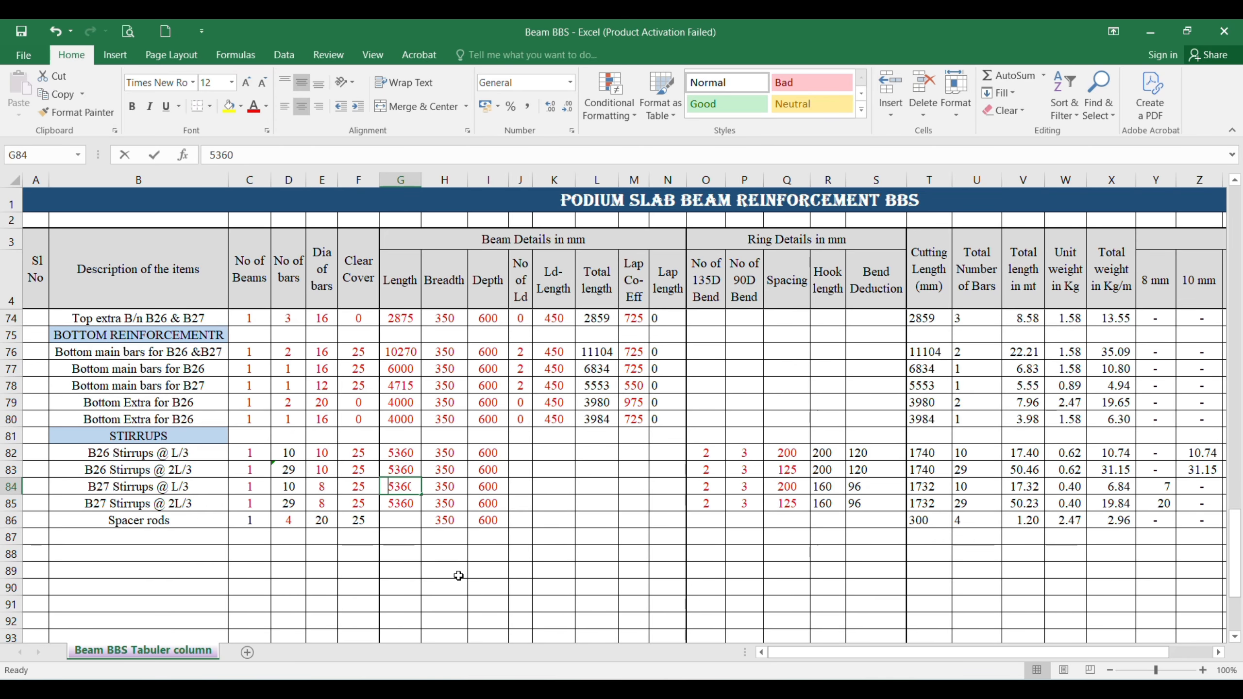
type("3960")
key("Return")
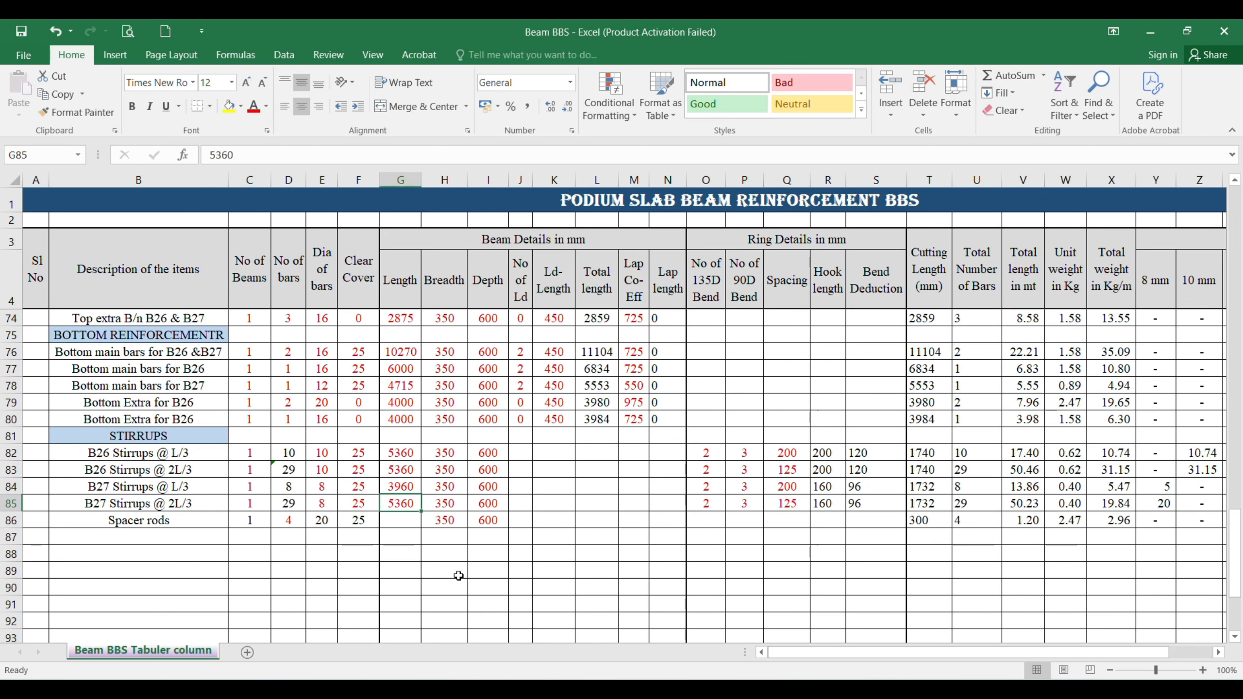
key("ctrl+d")
Step: Set the spacing of both B27 stirrup entries to 250, checking B27's stirrup callout in AutoCAD
left_click(787, 488)
type("250")
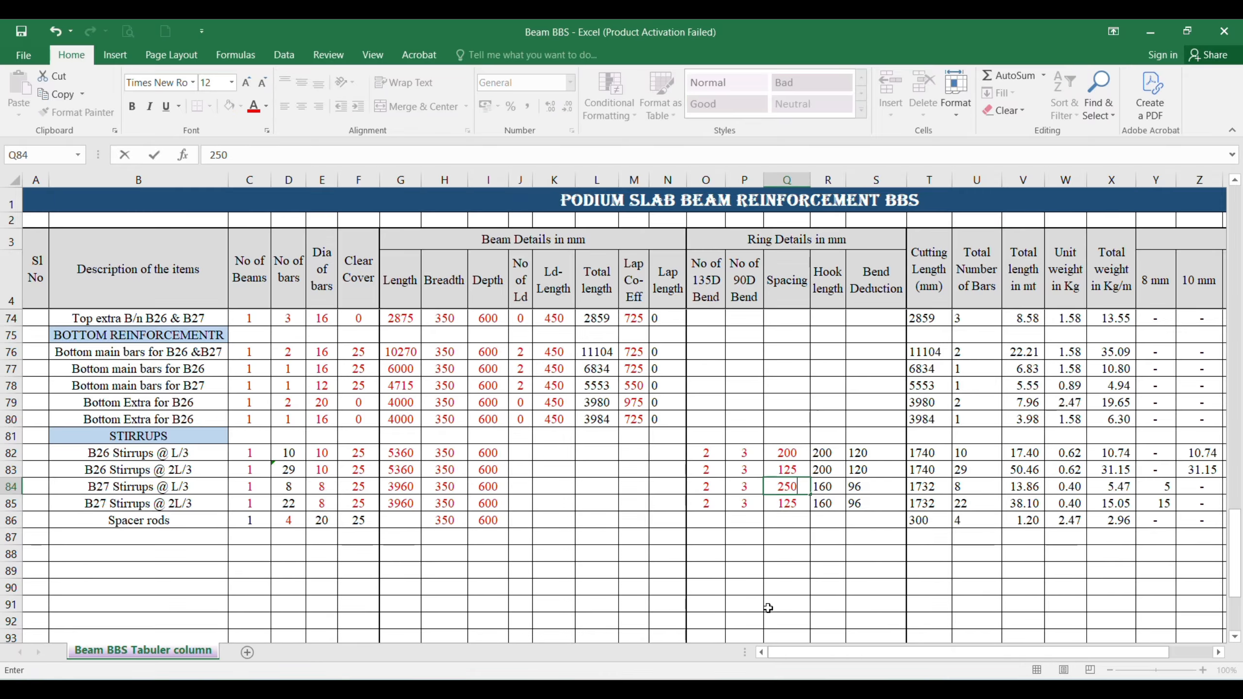
key("alt+Tab")
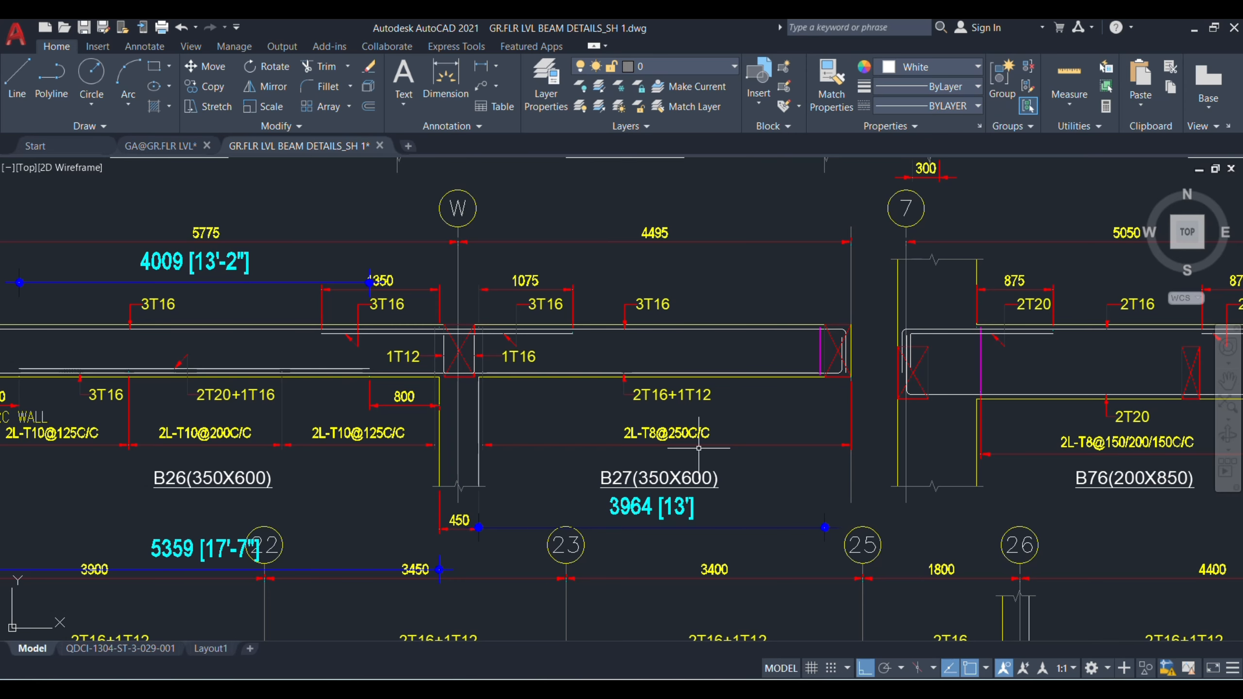
mouse_move(801, 688)
left_click(876, 607)
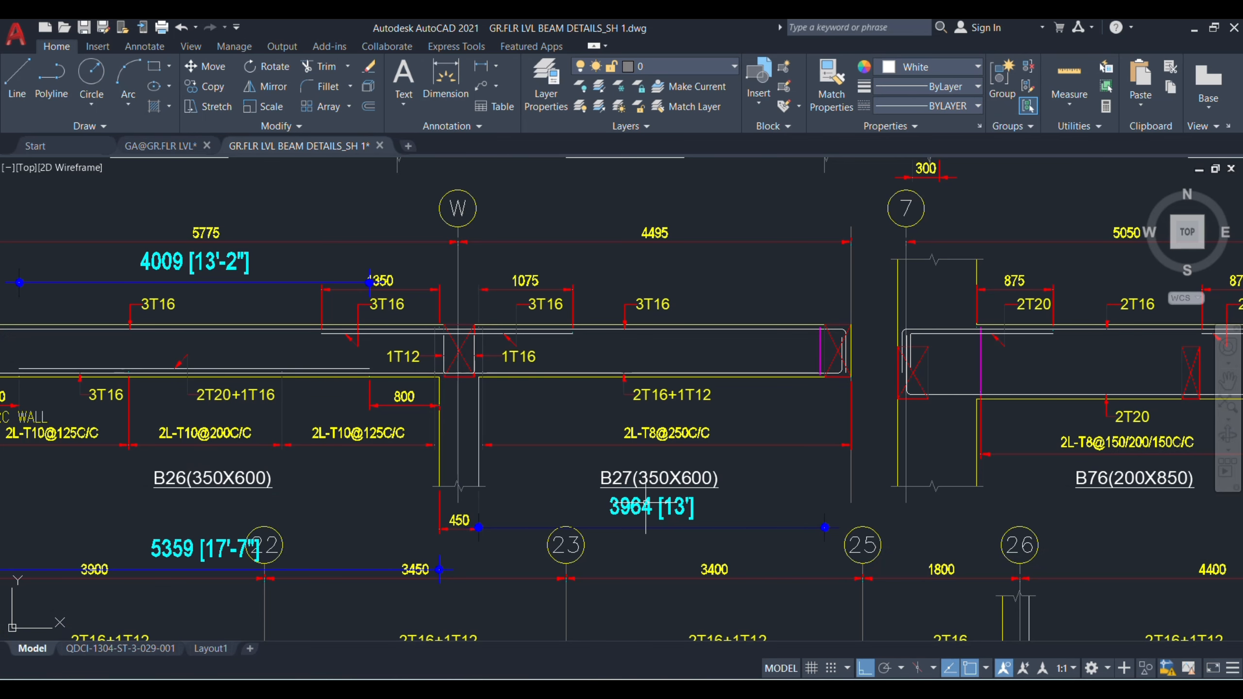
Step: Review the B26 and B27 elevation in AutoCAD, then set the number of spacer rods in row 86 of the Excel schedule to 5
scroll(646, 510, "down", 4)
scroll(534, 397, "up", 4)
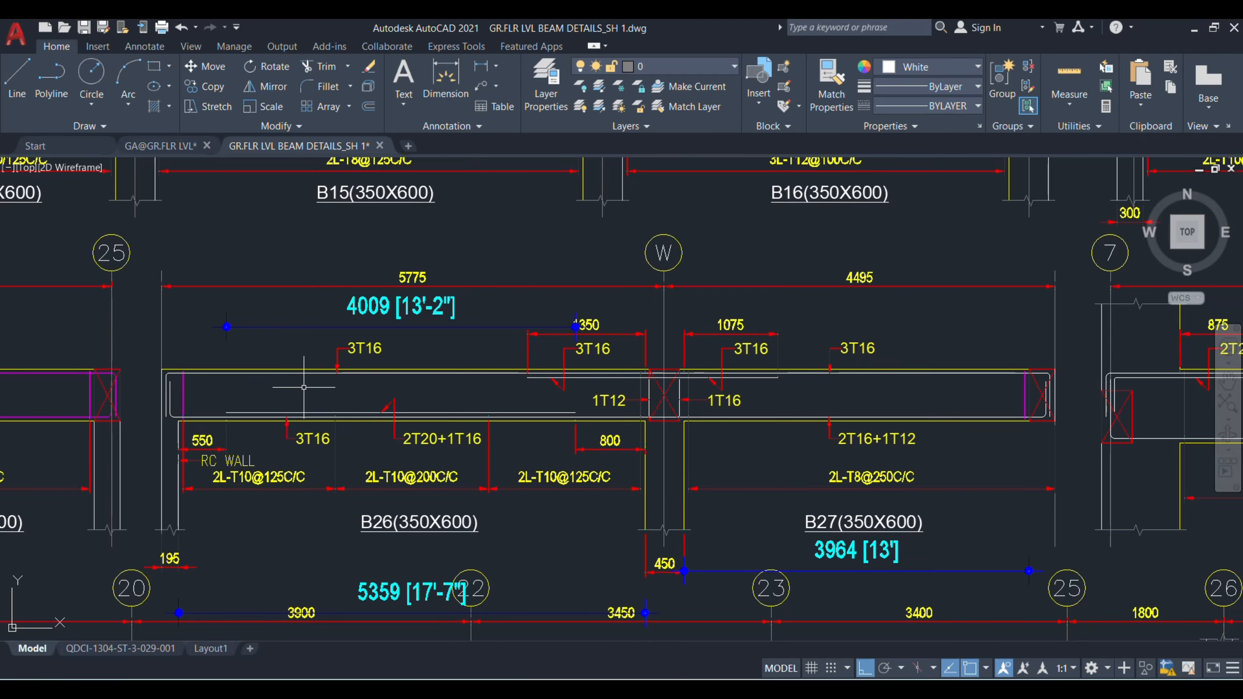
mouse_move(837, 683)
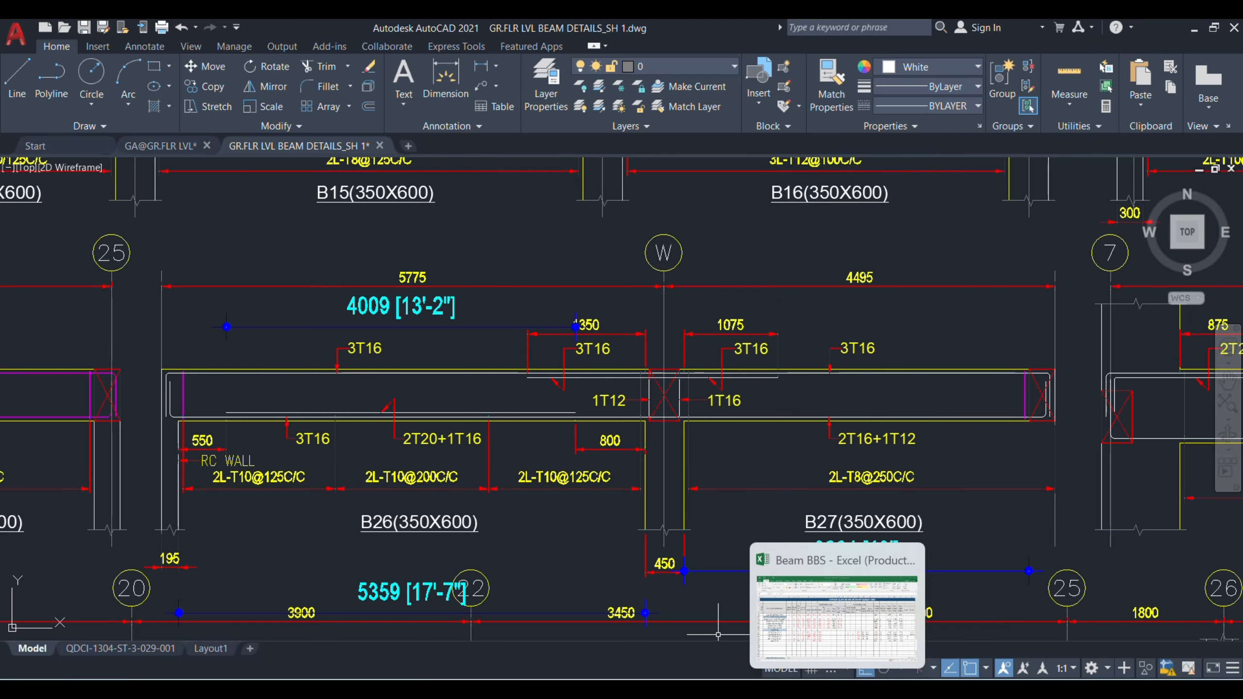
left_click(823, 622)
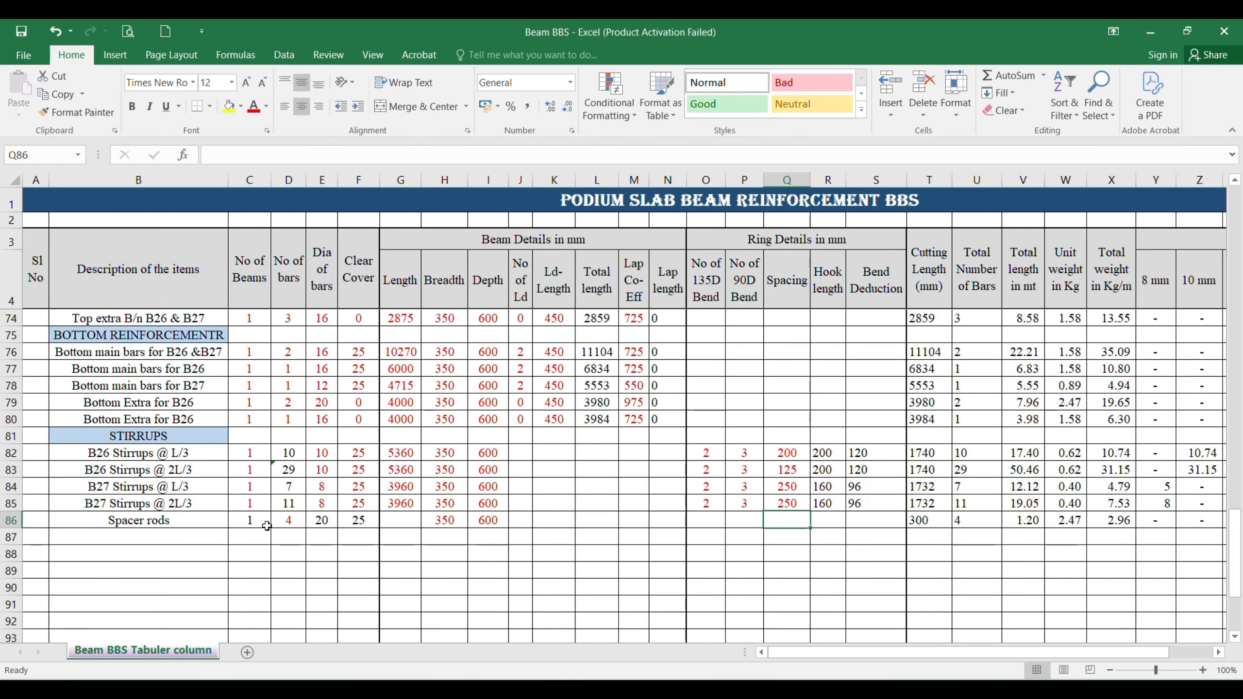
left_click(286, 521)
key("Delete")
type("5")
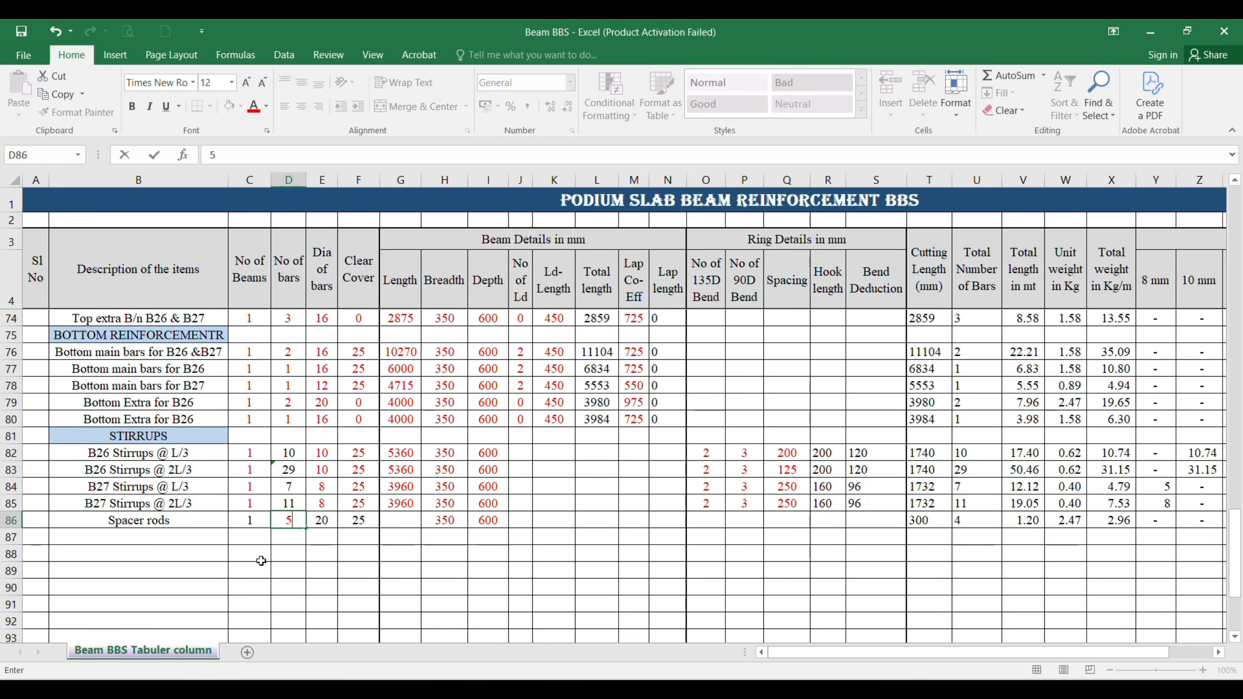
key("Return")
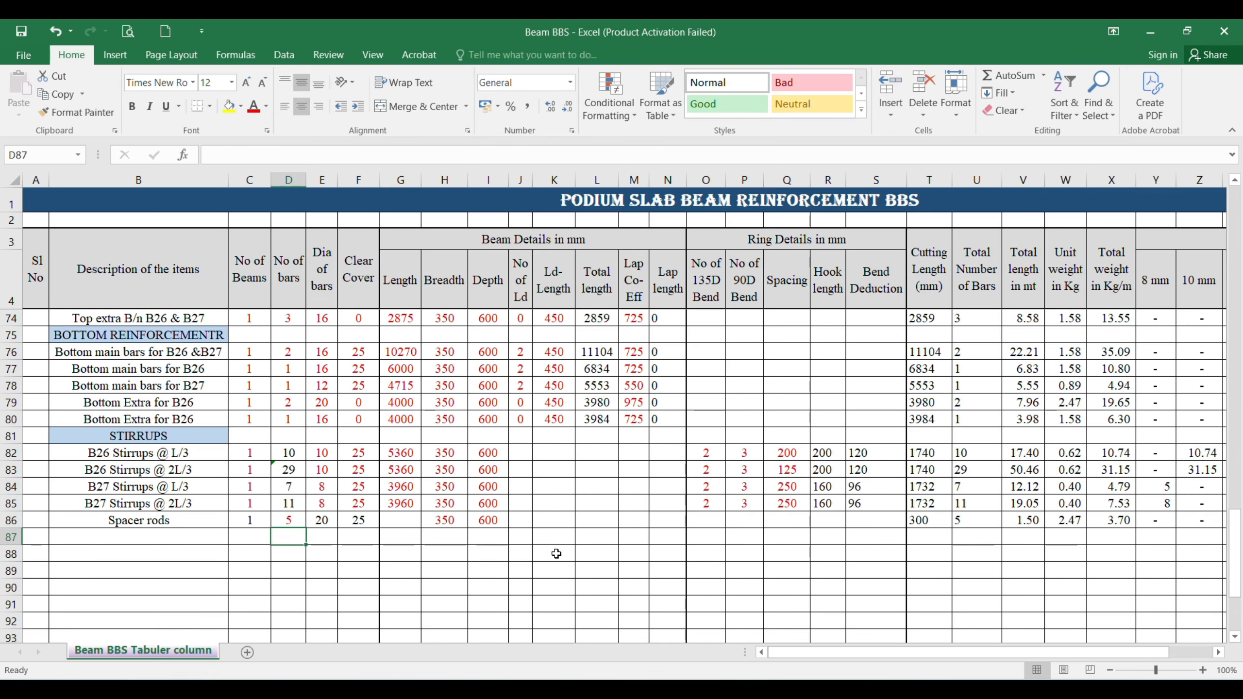
left_click(443, 520)
left_click(487, 522)
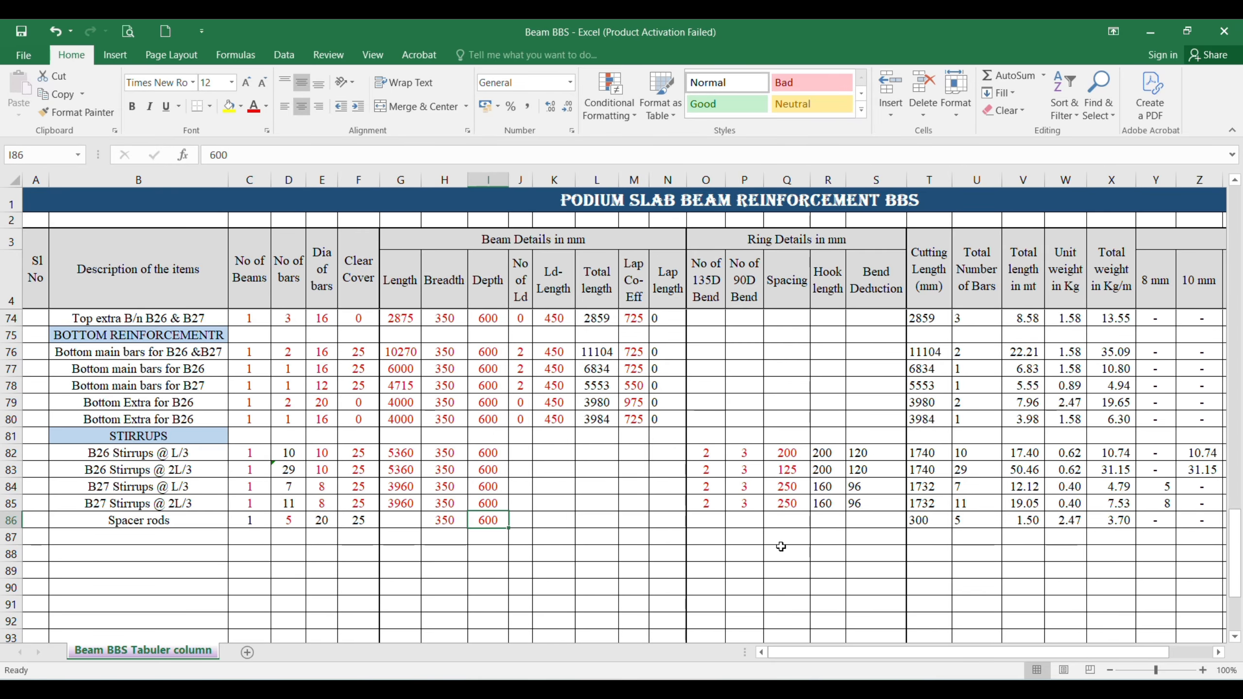
Step: Review the B26 & B27 schedule, then examine the floor beam layout and the B39 and B40 reinforcement details in AutoCAD
scroll(411, 517, "up", 2)
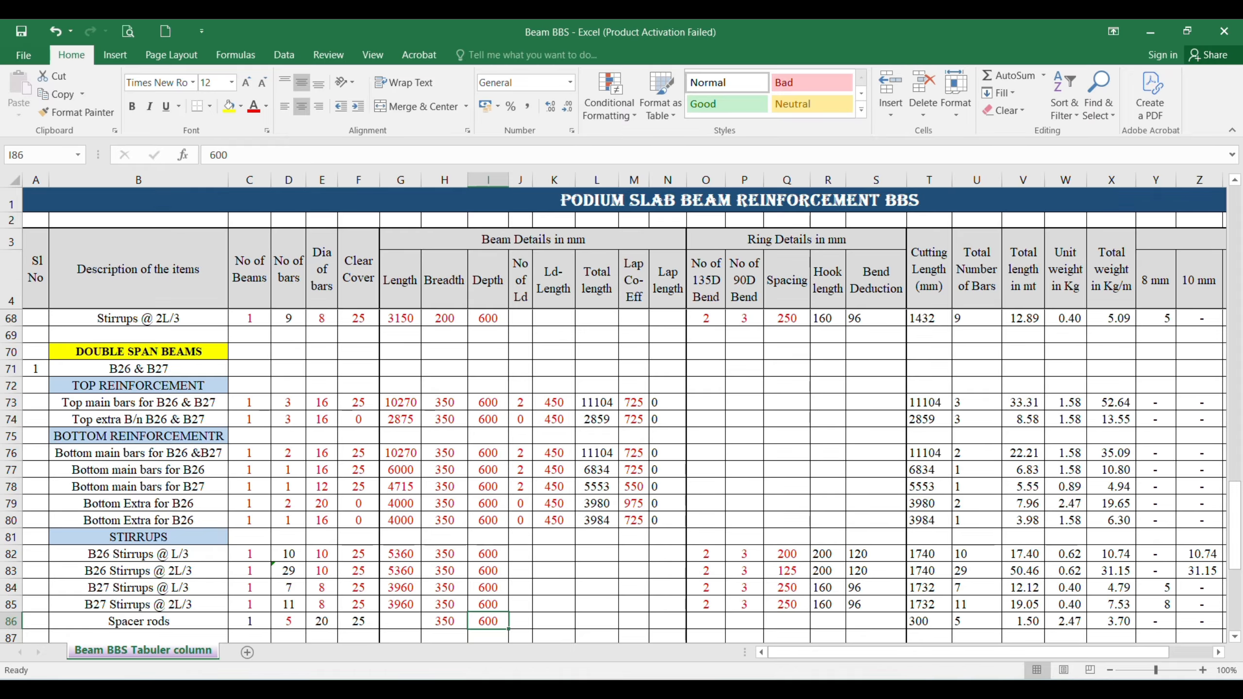
left_click(734, 580)
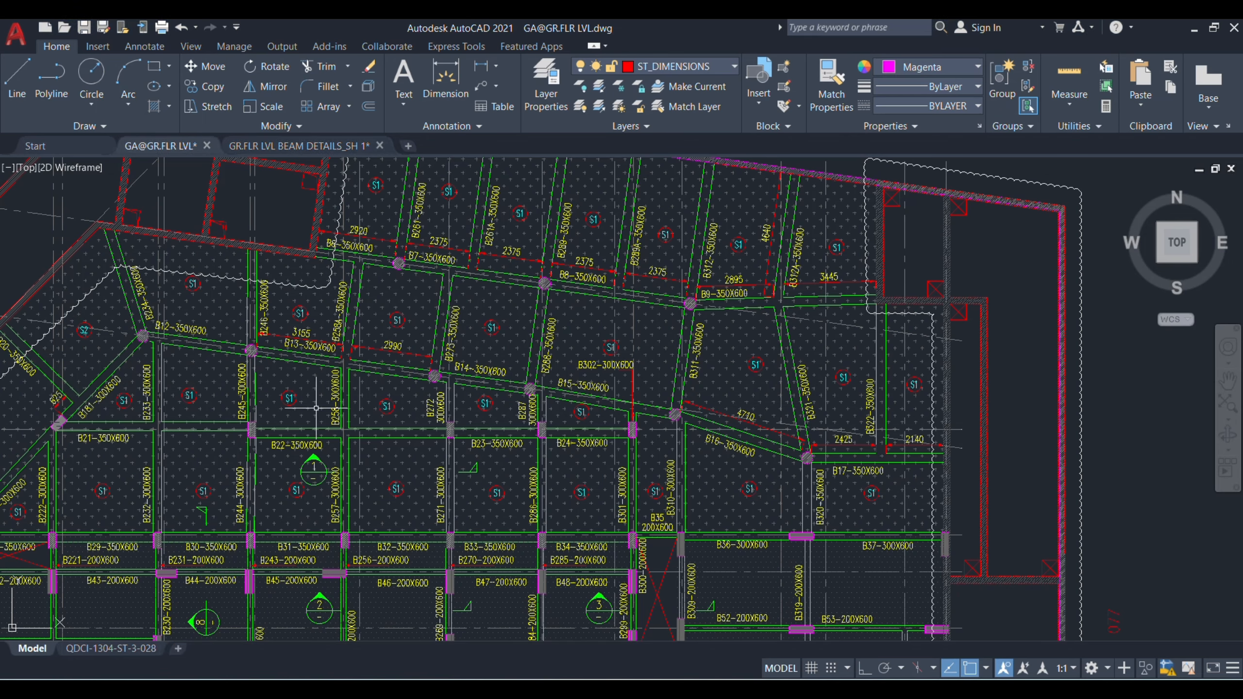
scroll(342, 402, "down", 3)
scroll(171, 441, "up", 3)
left_click_drag(360, 361, 576, 306)
left_click_drag(484, 466, 477, 422)
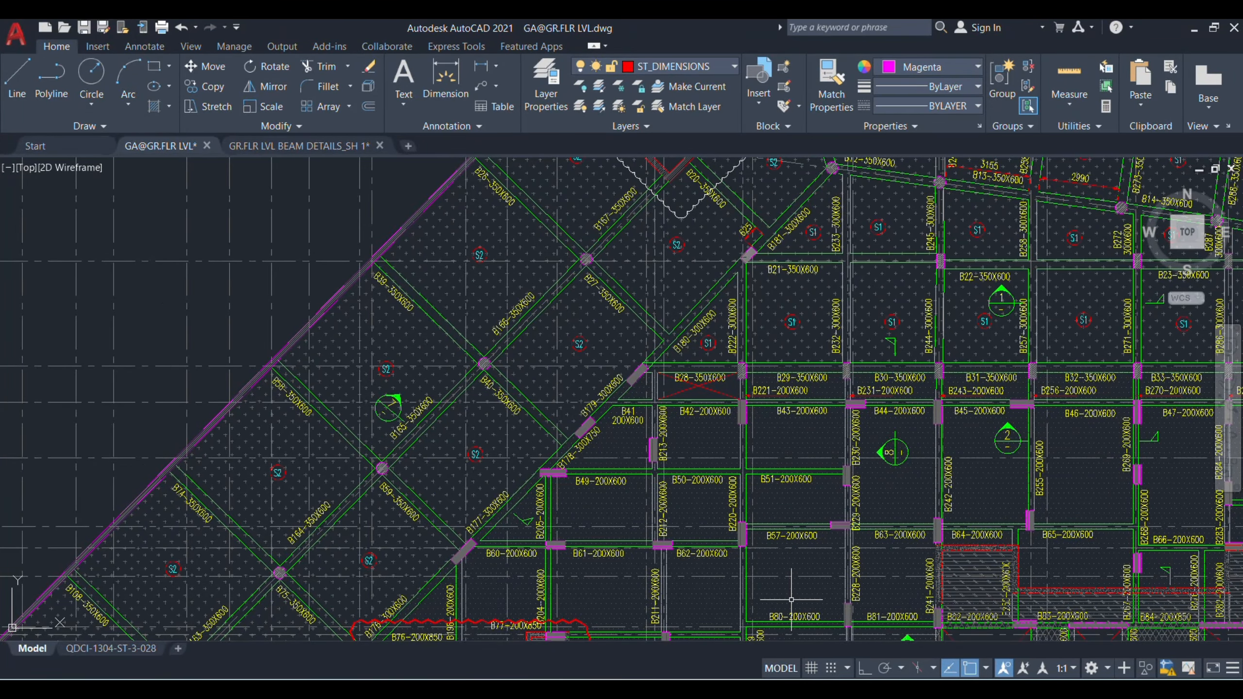
mouse_move(837, 690)
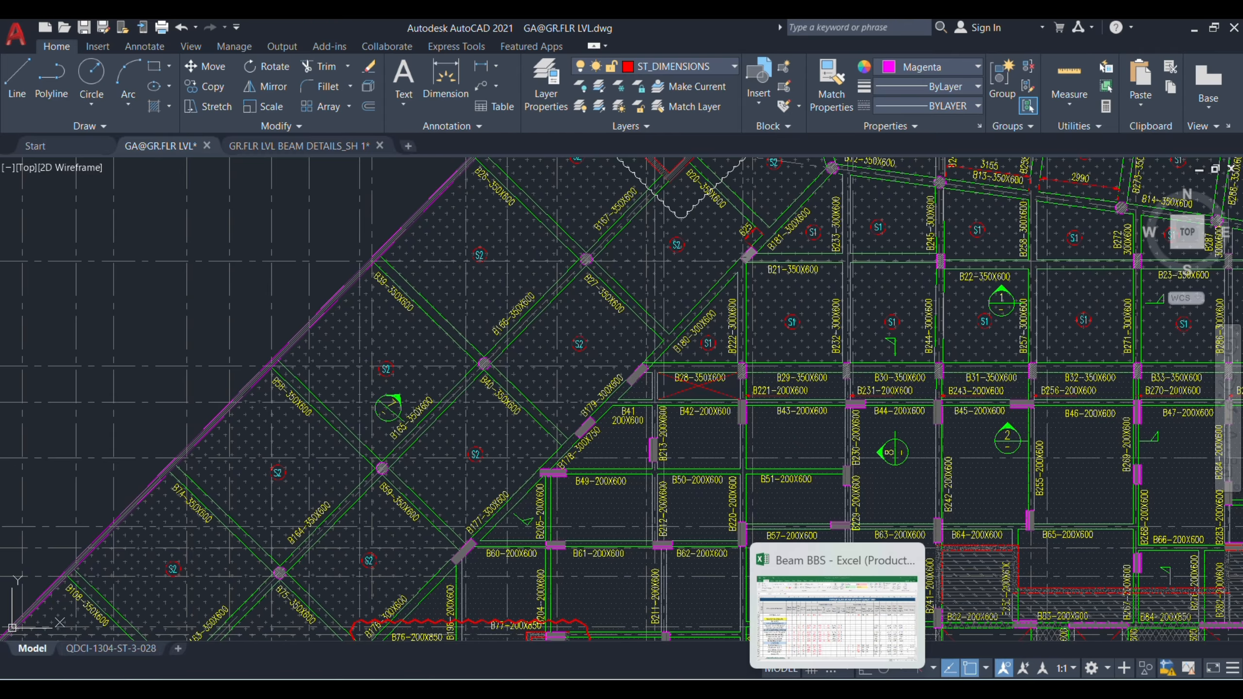
left_click(850, 604)
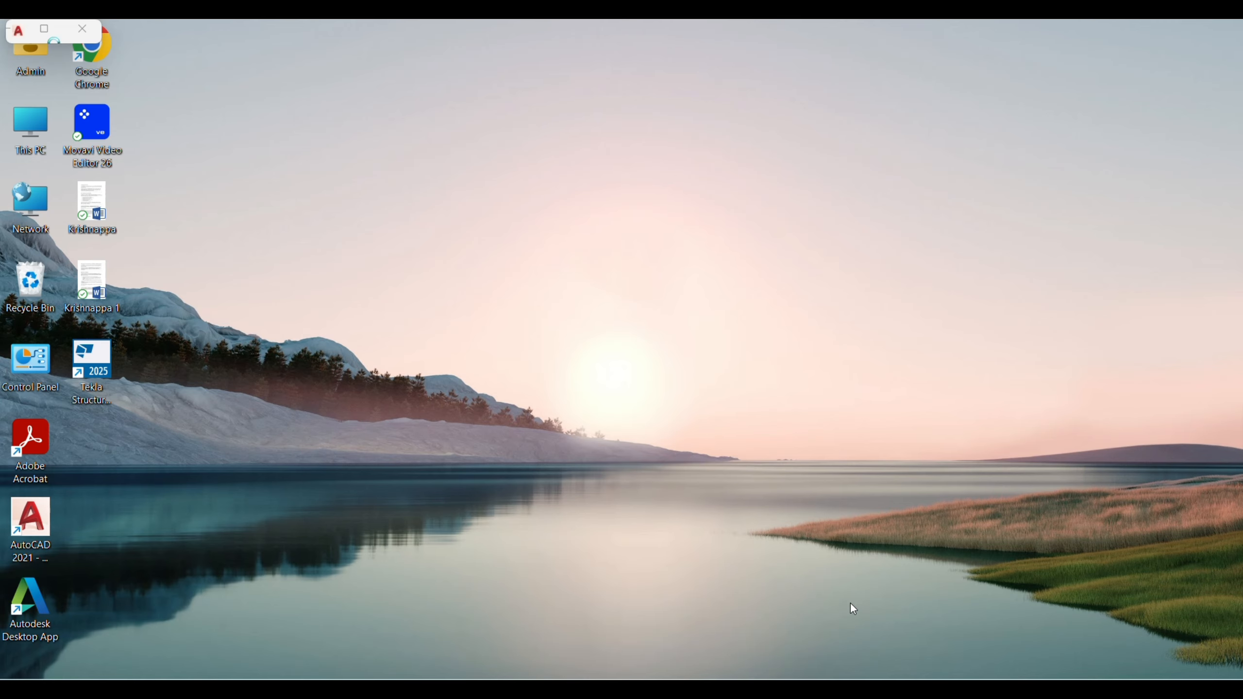
scroll(563, 400, "down", 6)
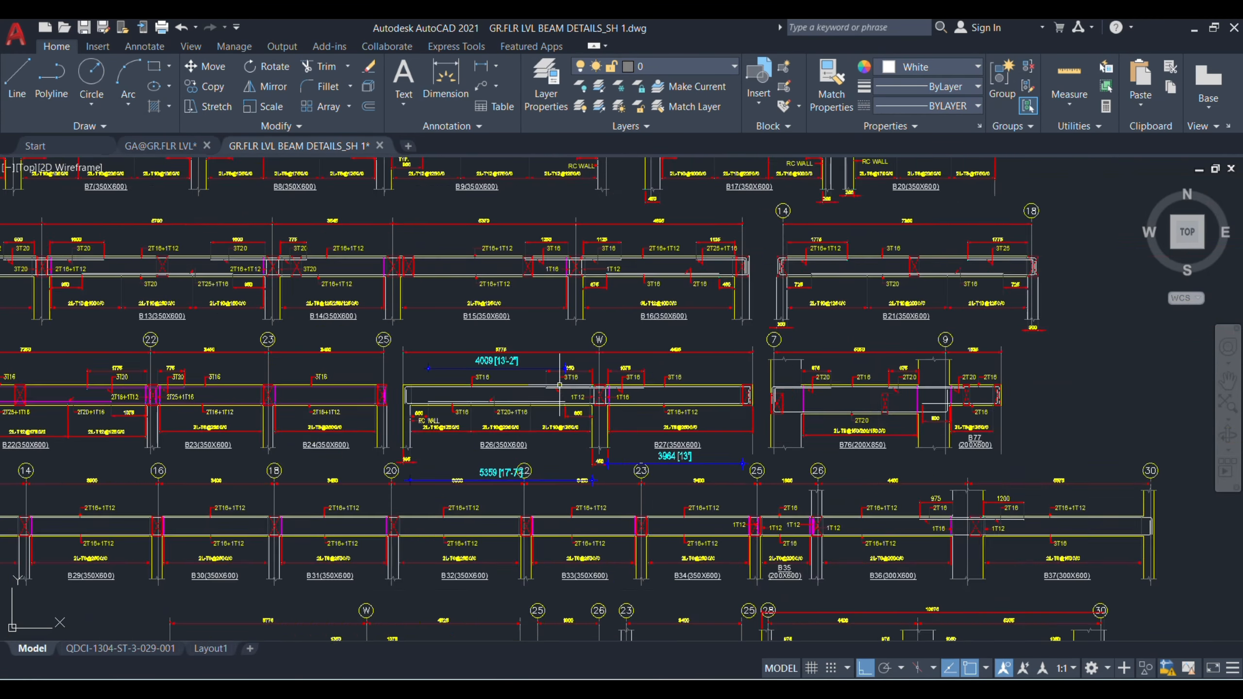
scroll(426, 589, "up", 8)
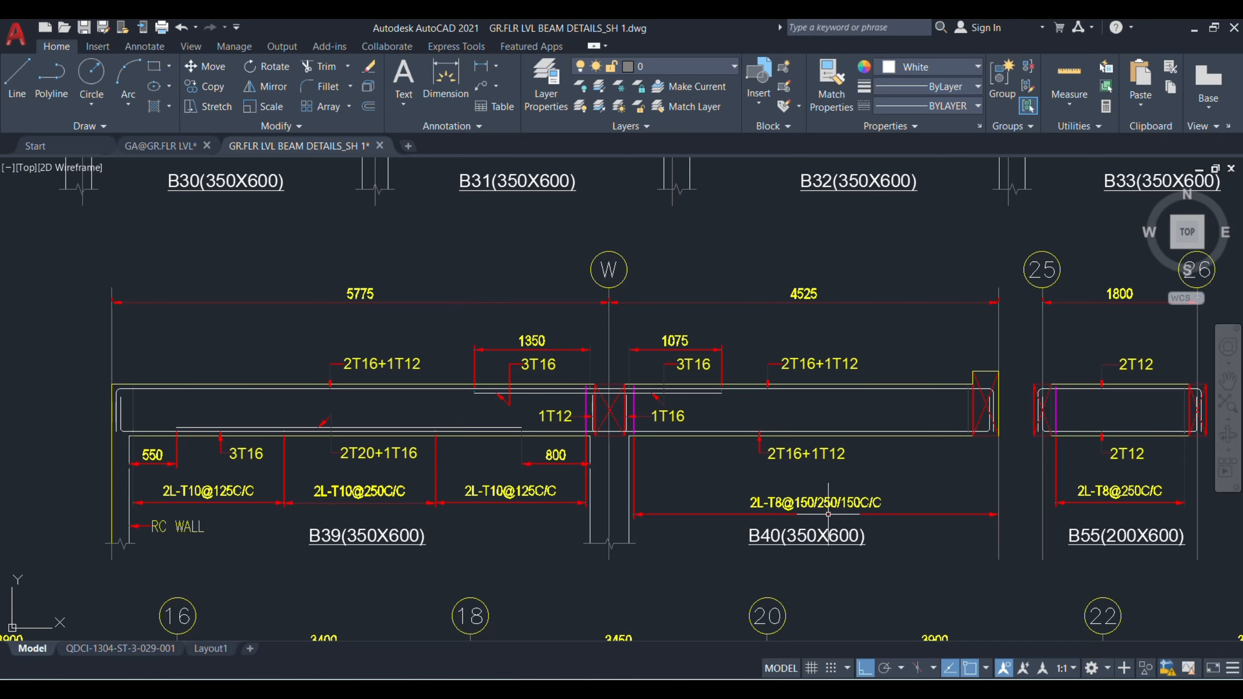
Step: Switch to Excel, copy the B26 & B27 block in rows 71 to 86 and insert the copy at row 88
left_click(837, 618)
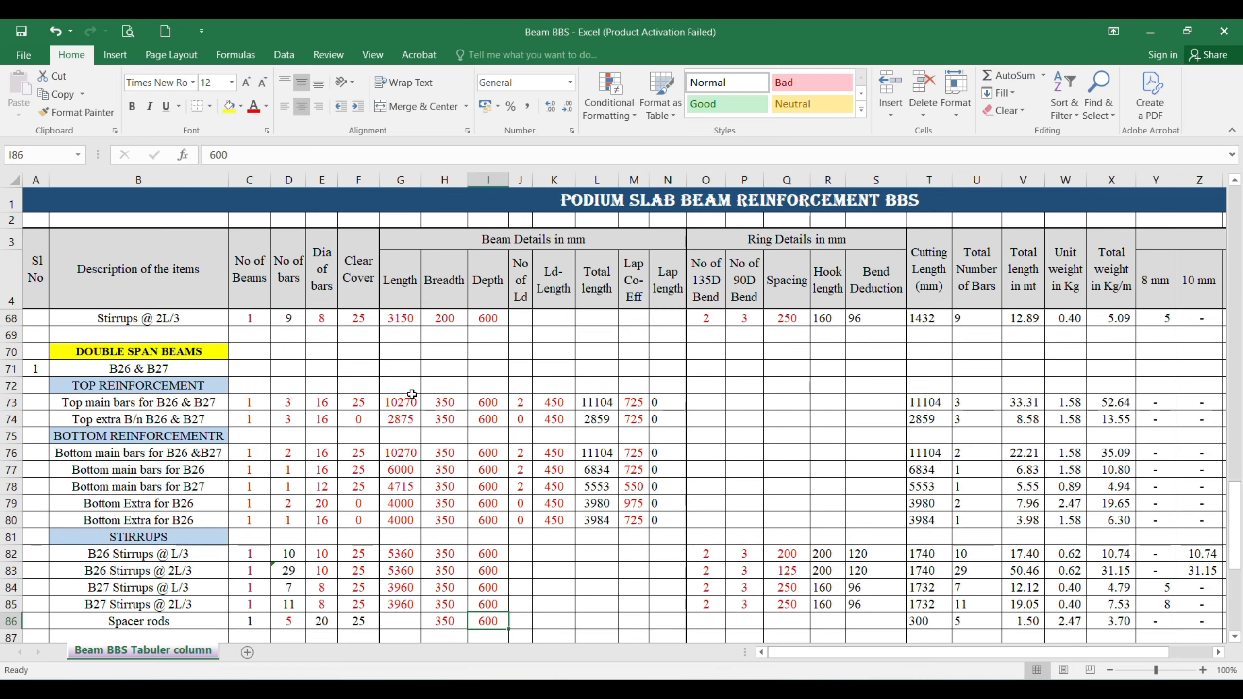
scroll(173, 433, "down", 1)
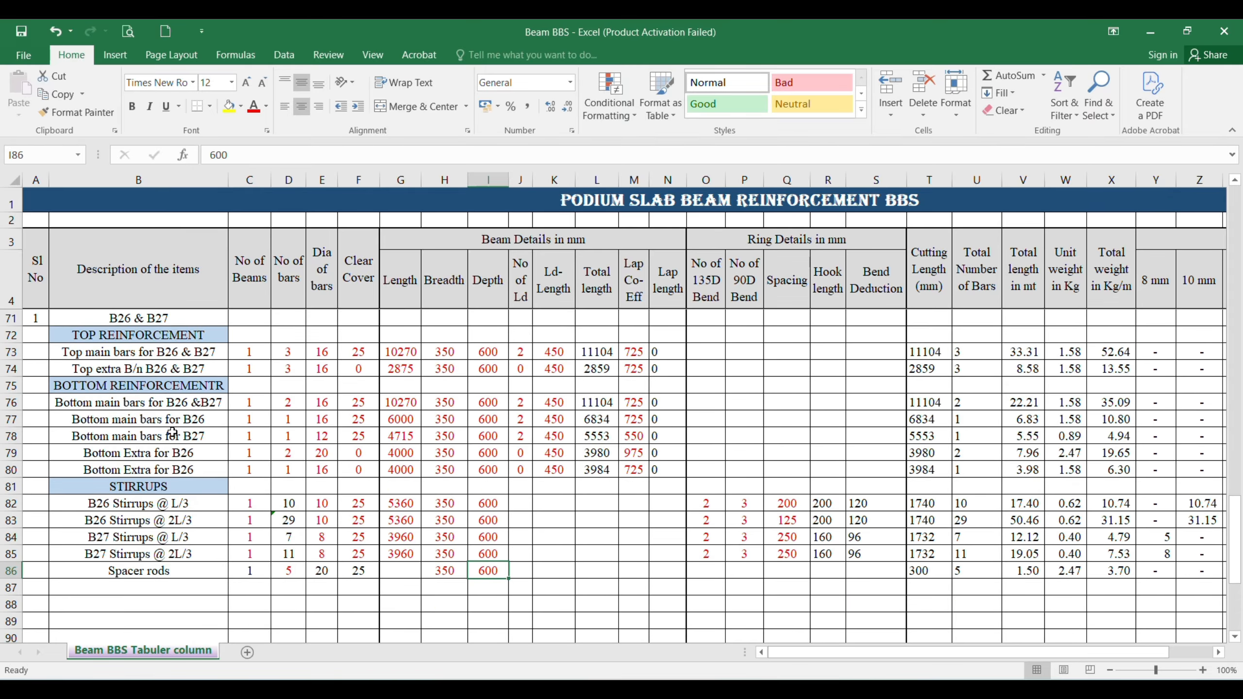
scroll(172, 433, "up", 1)
left_click_drag(11, 368, 15, 606)
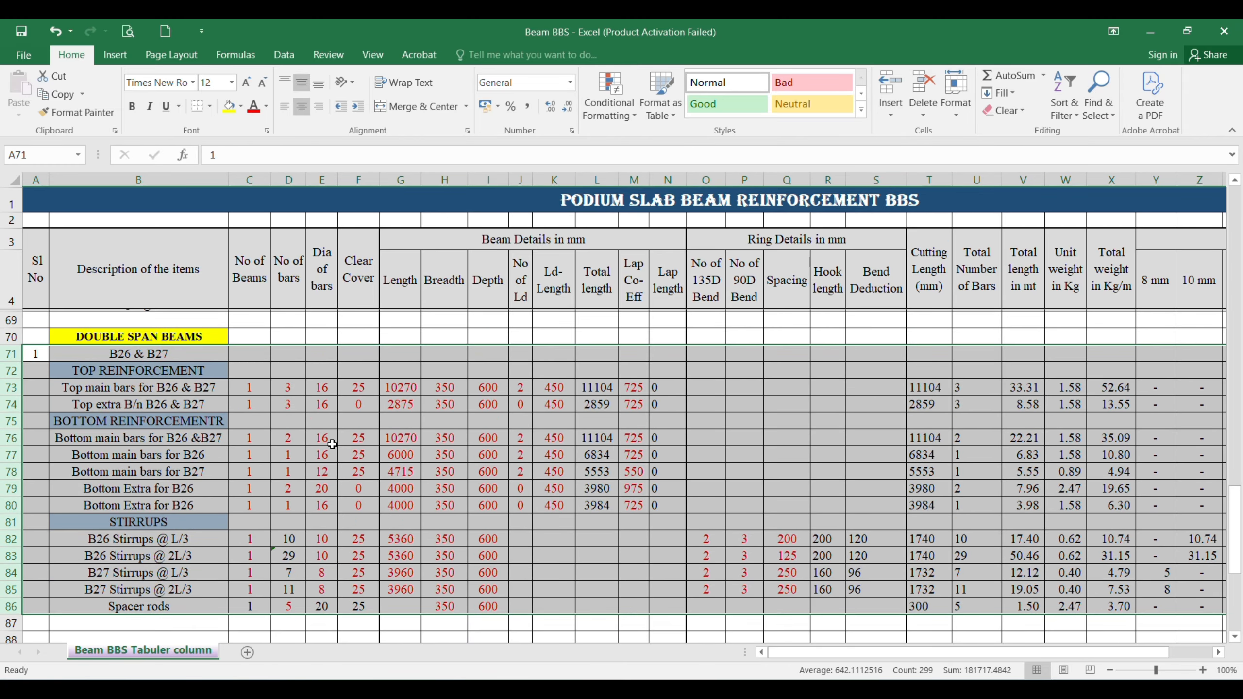
scroll(332, 445, "down", 1)
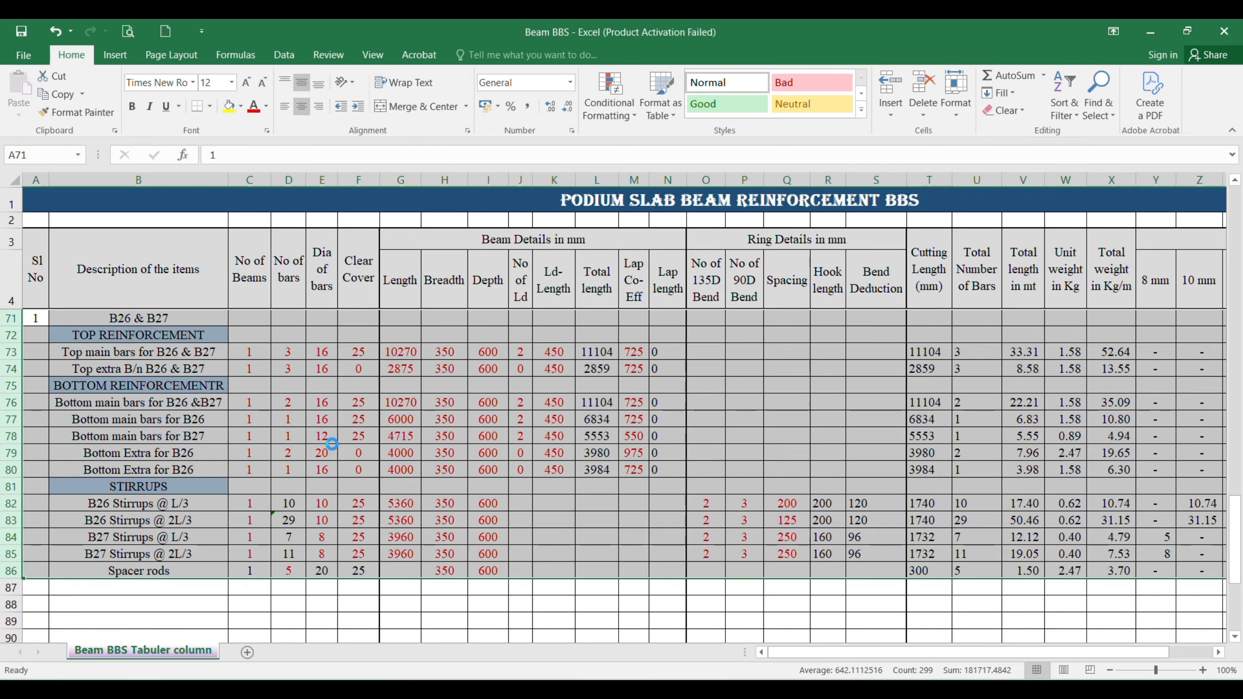
key("ctrl+c")
scroll(332, 445, "down", 2)
right_click(9, 506)
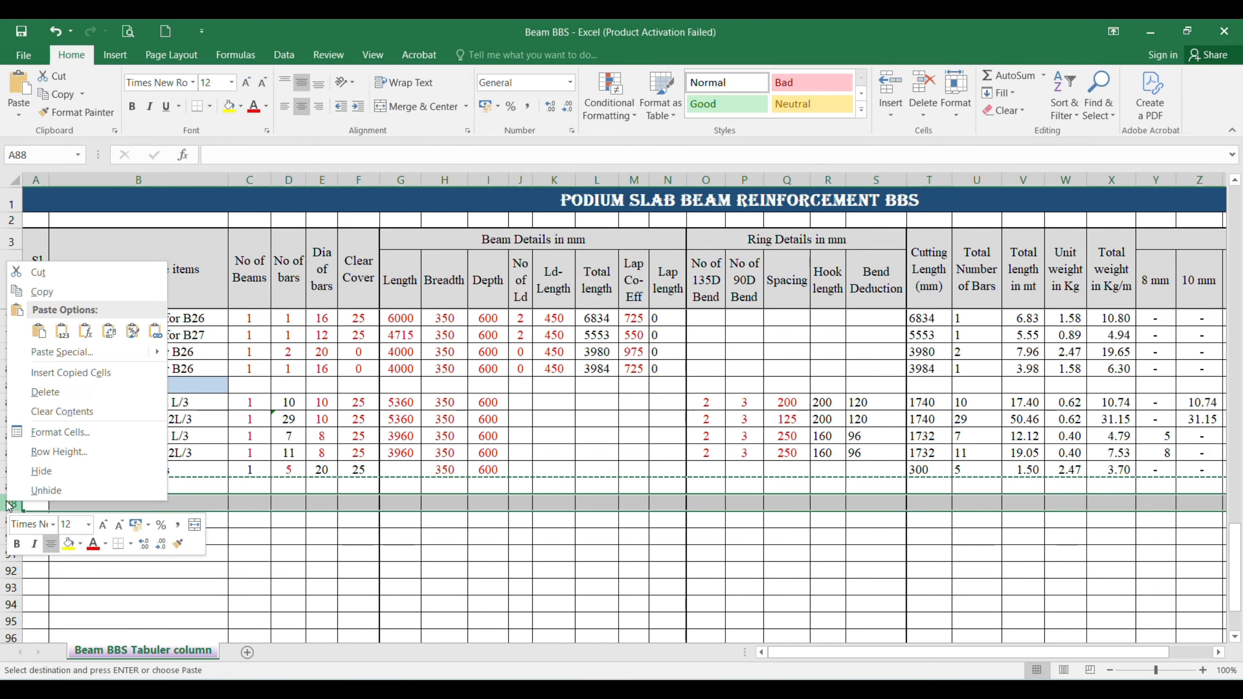
left_click(89, 378)
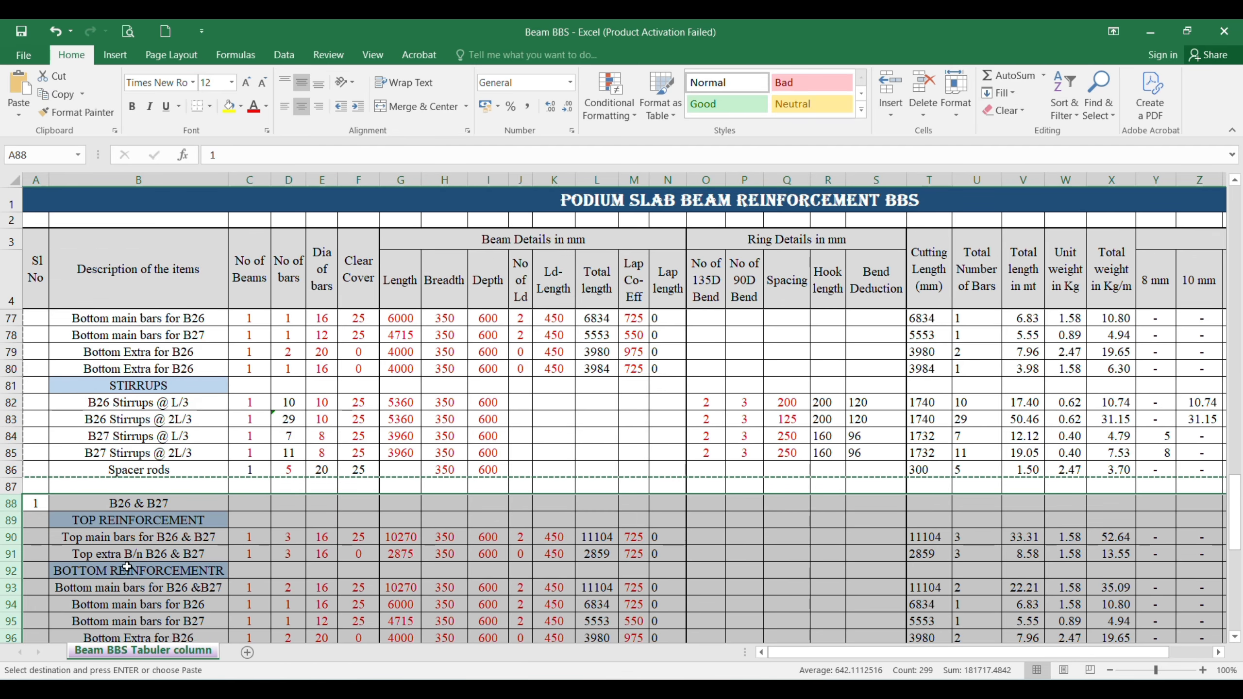
Step: Set the copied block's serial number to 2 and its title to "B39 & B40"
left_click(40, 500)
type("2")
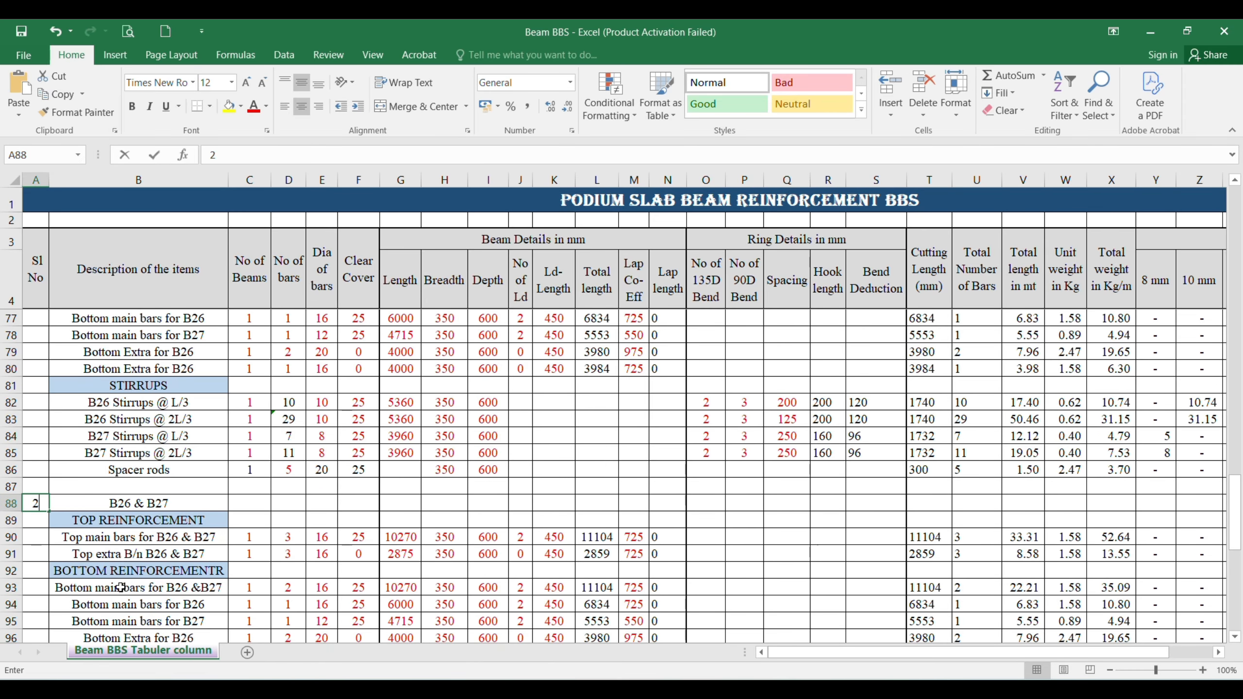
key("Tab")
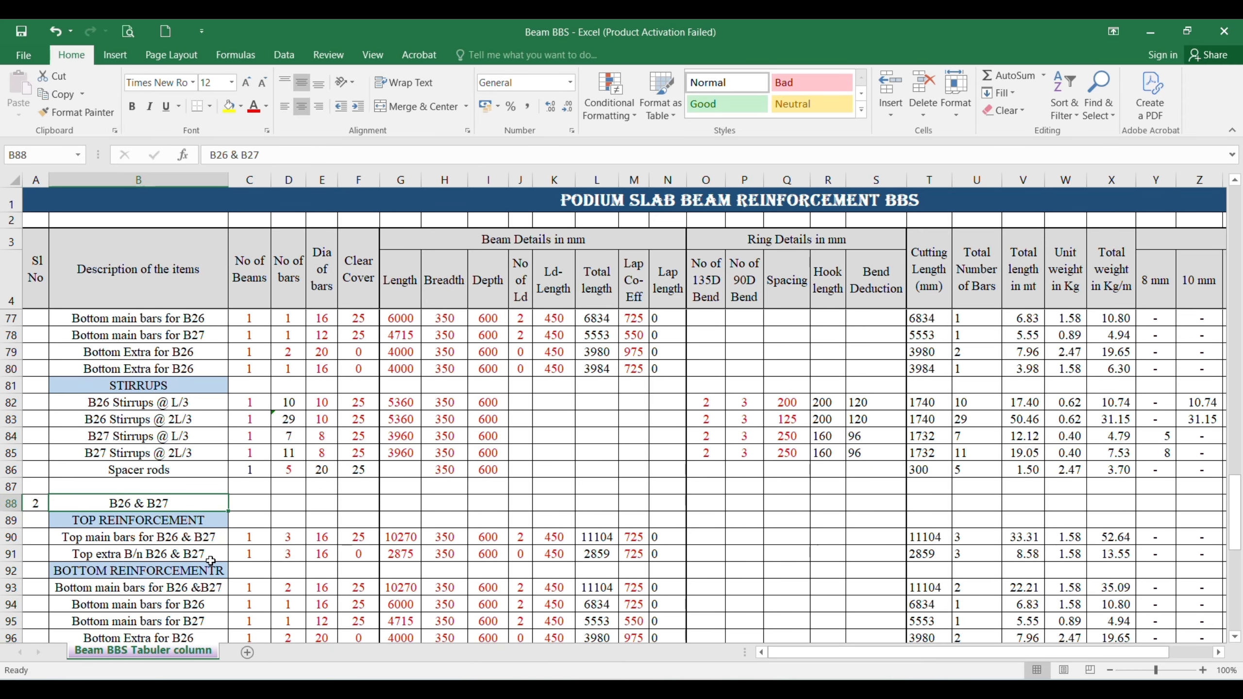
type("B39")
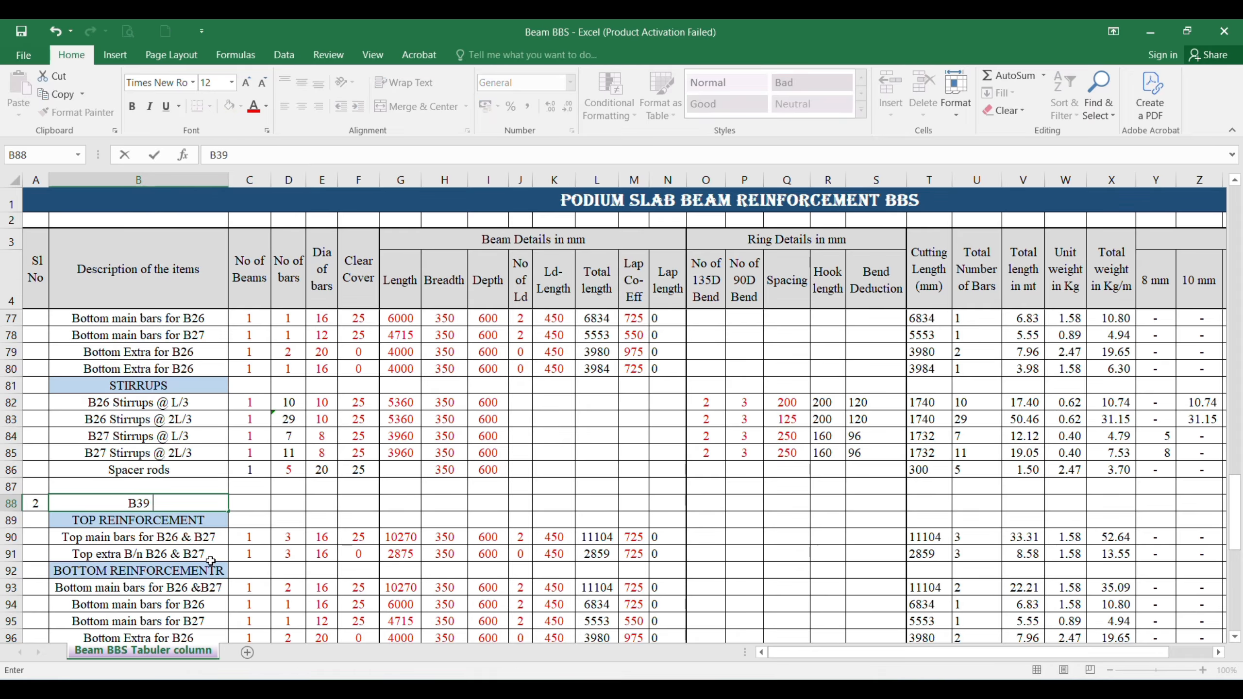
type(" & B40")
key("Return")
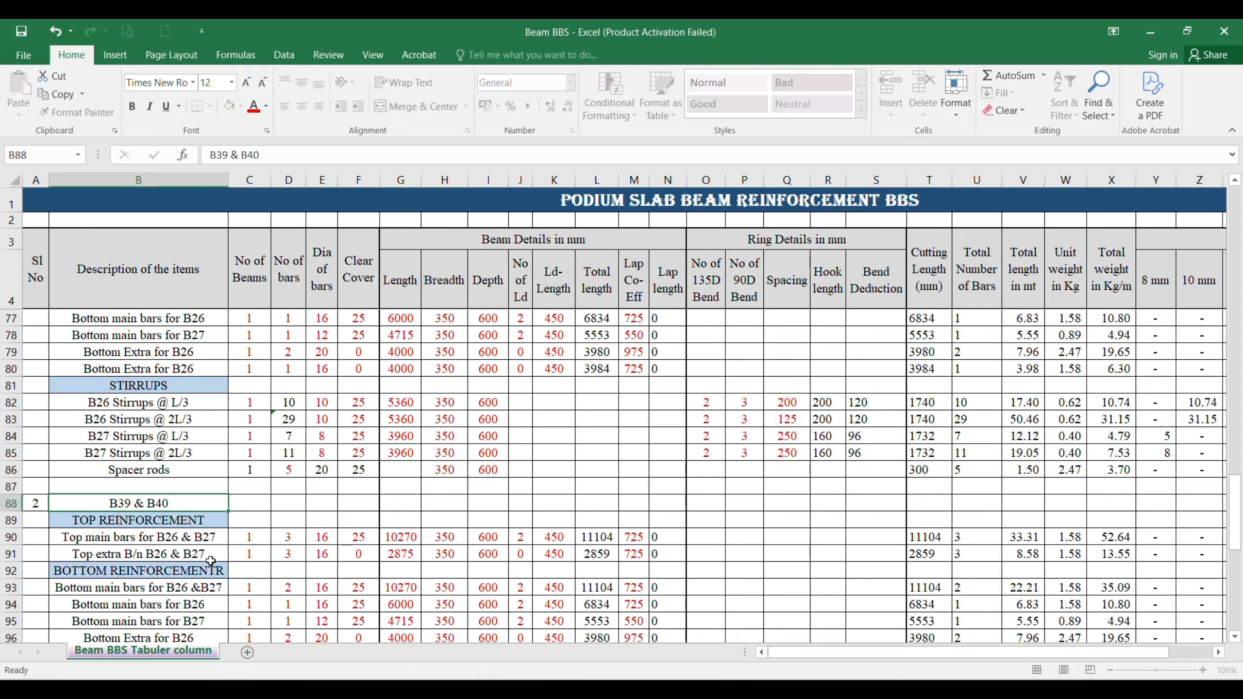
Step: Check the B39 and B40 reinforcement in AutoCAD, then insert a copy of the top main bars row at row 91 in Excel
scroll(215, 561, "down", 1)
scroll(216, 561, "down", 1)
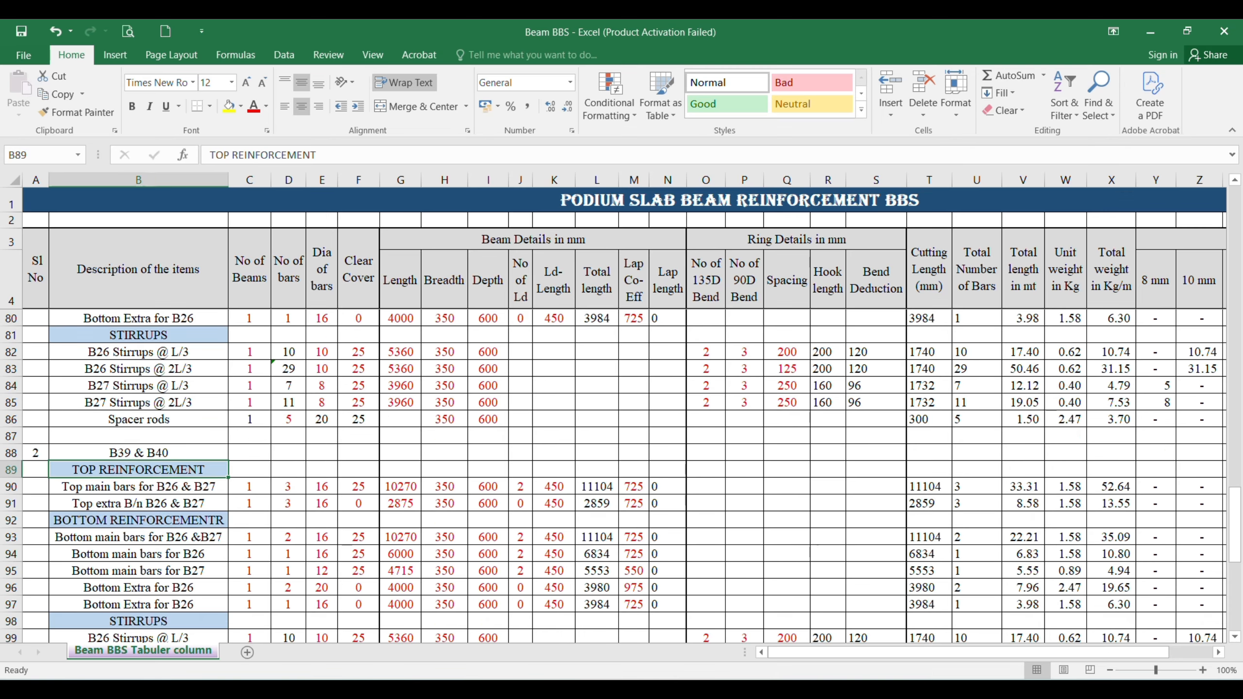
left_click(892, 629)
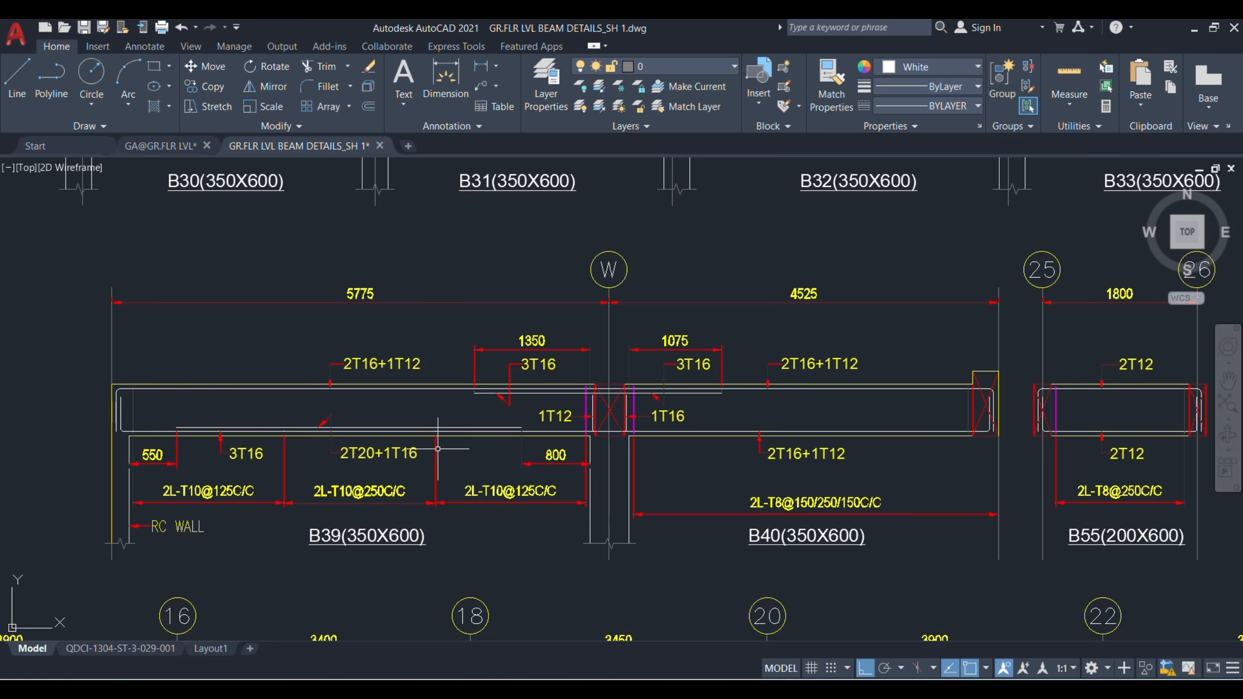
scroll(477, 398, "up", 3)
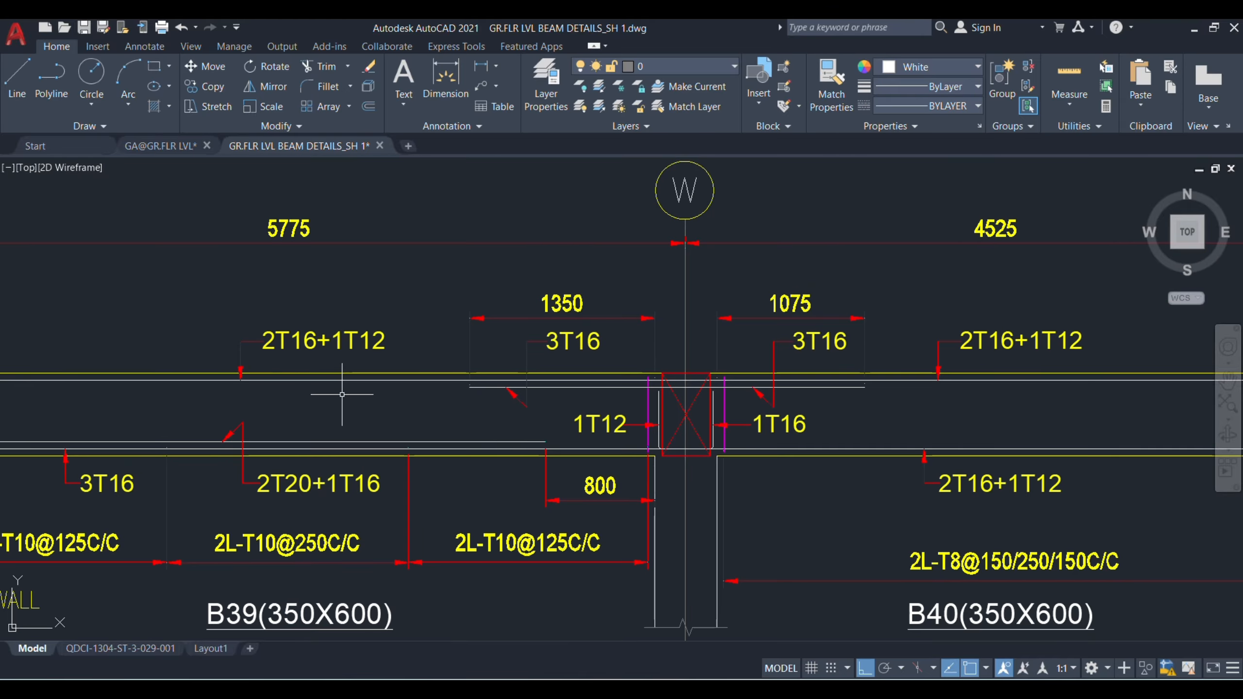
scroll(338, 399, "down", 3)
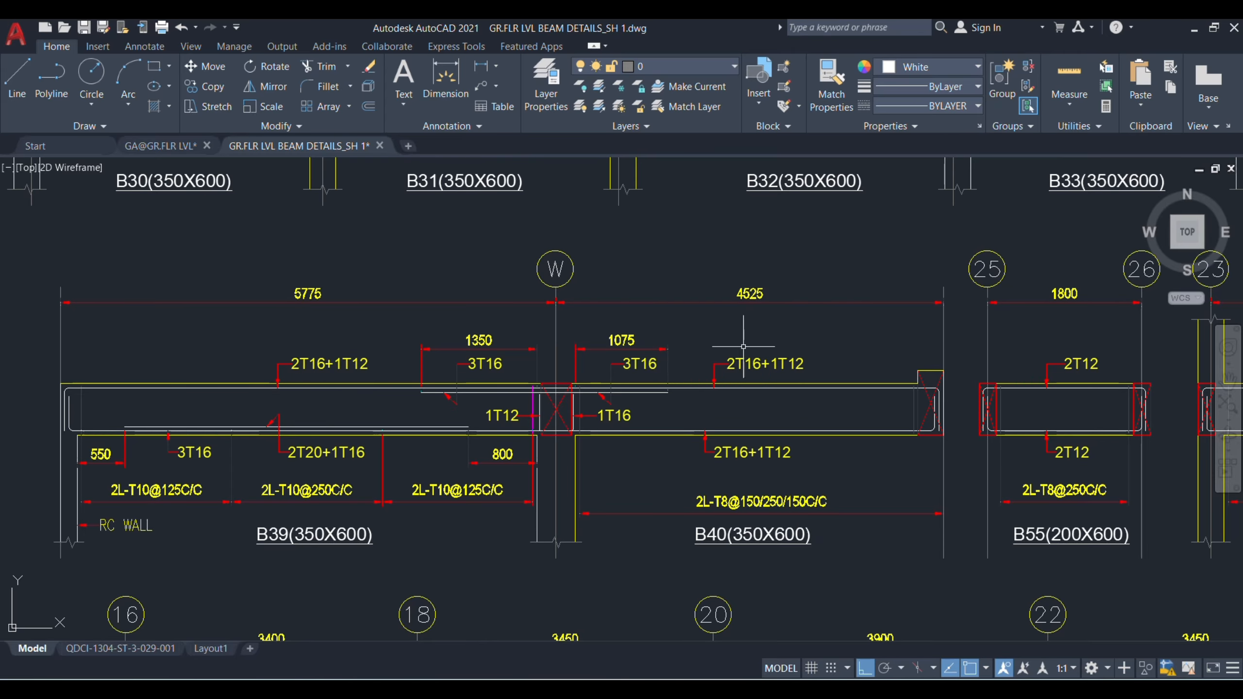
mouse_move(836, 688)
left_click(833, 649)
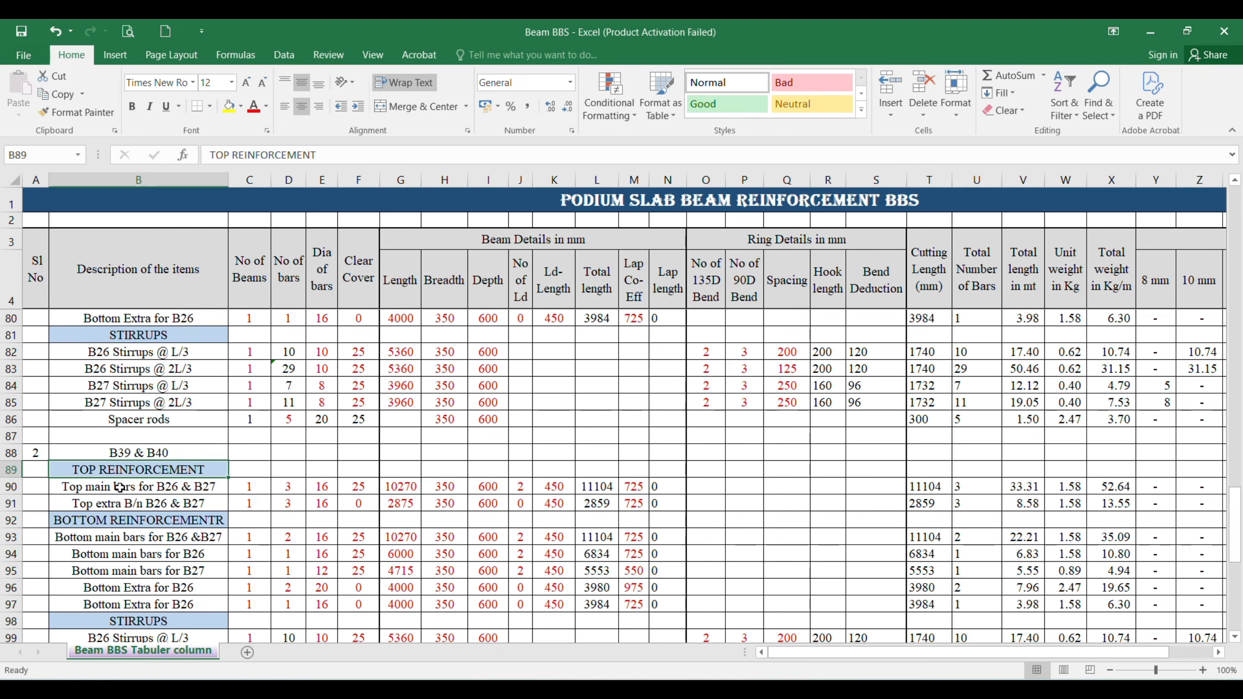
left_click(4, 506)
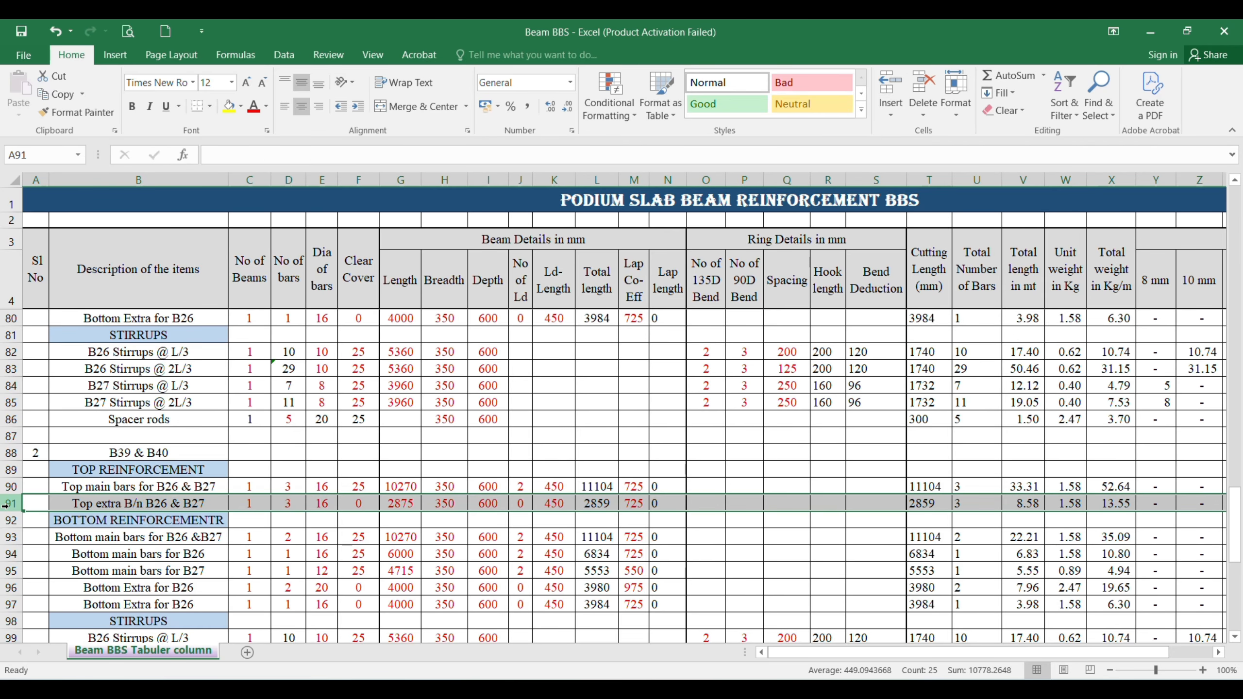
right_click(4, 506)
left_click(63, 386)
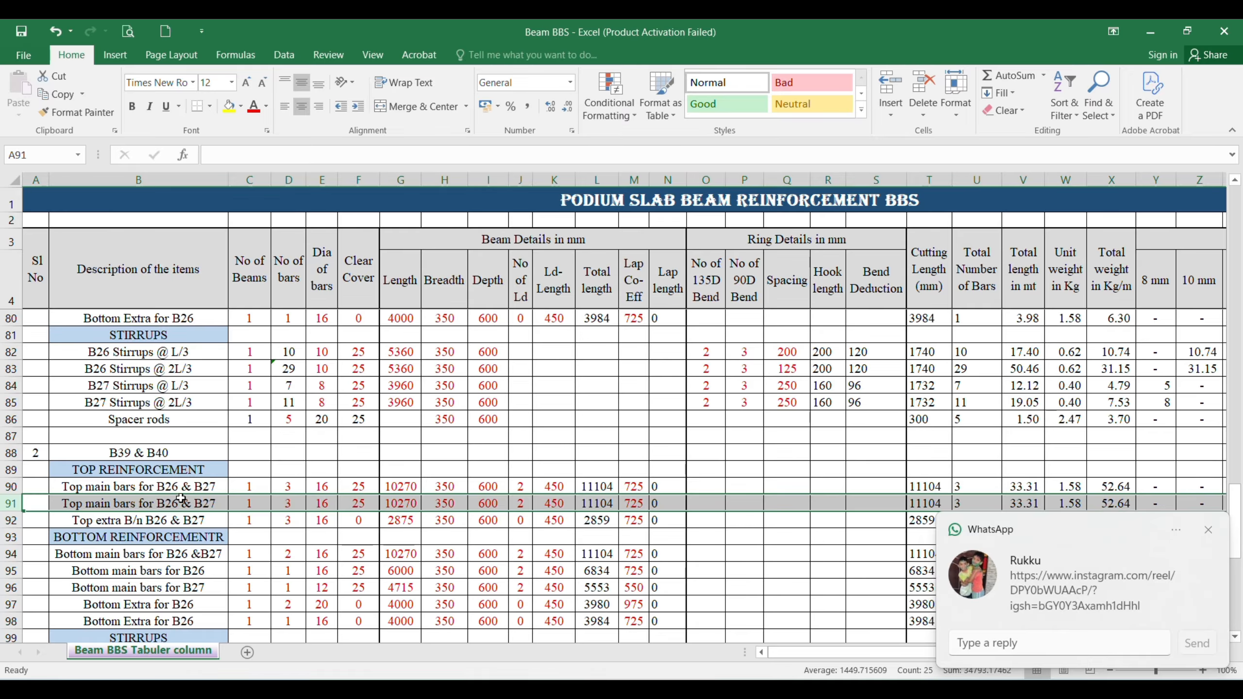
Step: Set the number of bars to 2 for the top main bars in row 90 and 1 in row 91
left_click(286, 489)
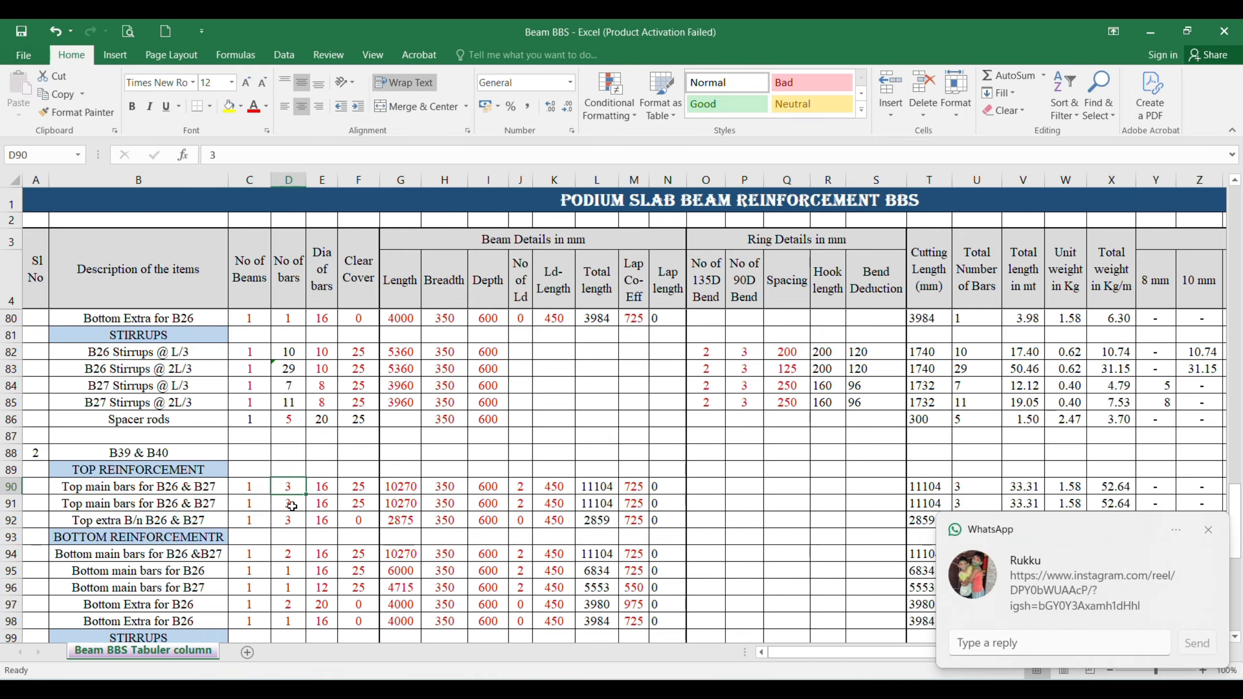
double_click(291, 483)
type("2")
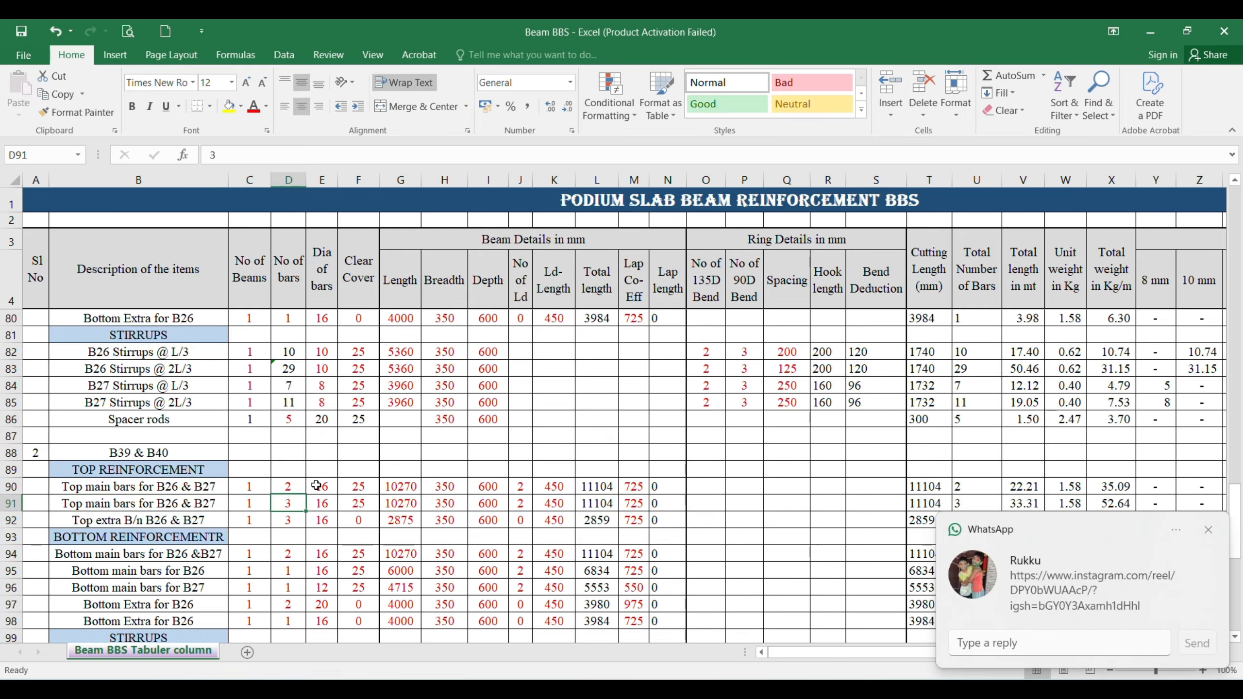
left_click(291, 504)
key("Escape")
type("1")
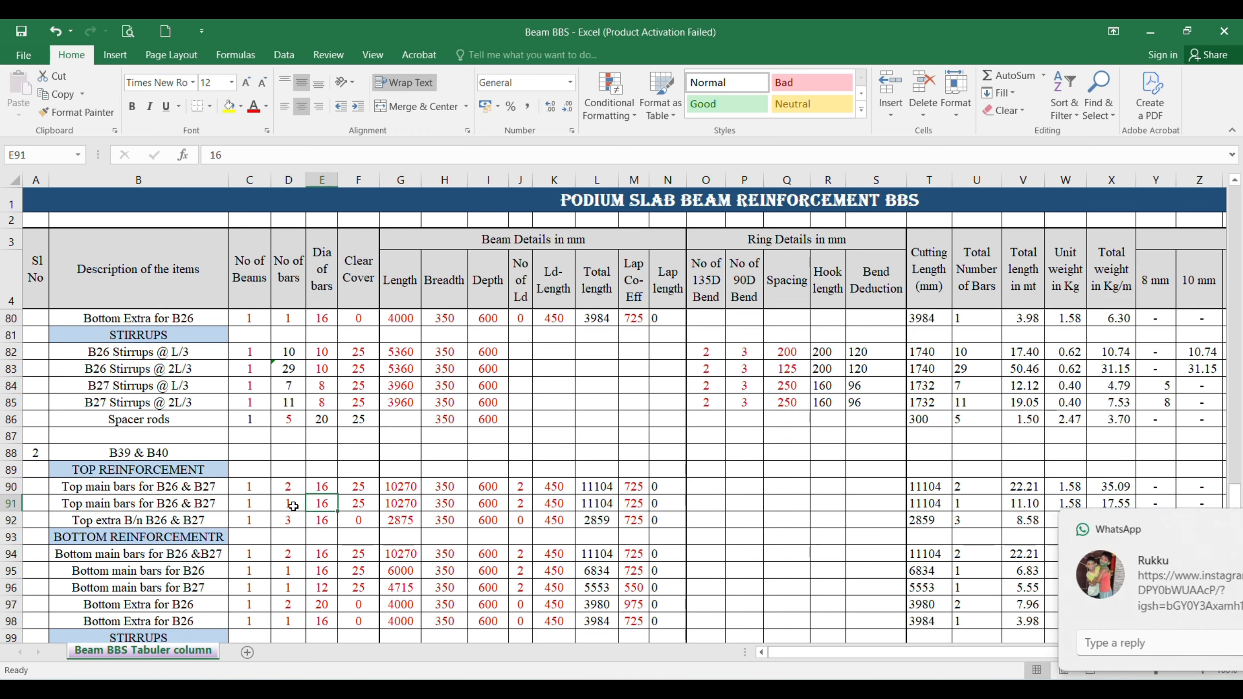
left_click(314, 505)
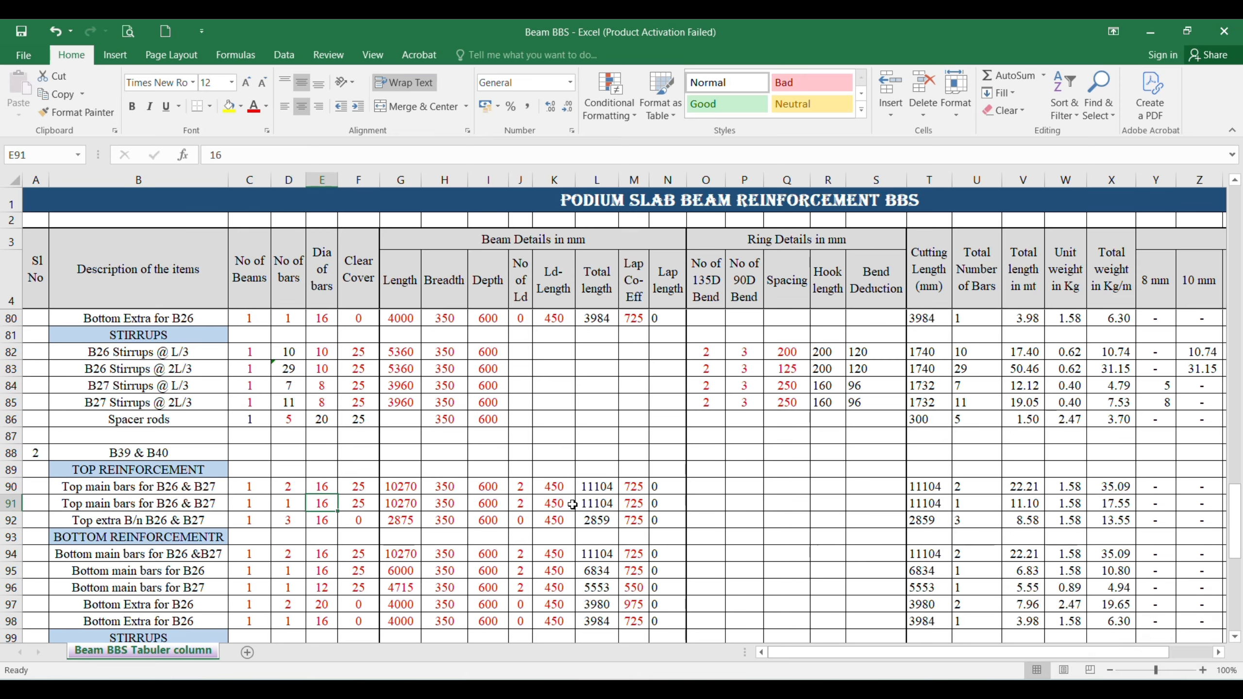
Step: Review the copied B39 & B40 block's rows against the B39 and B40 elevation in AutoCAD
scroll(587, 525, "down", 1)
scroll(588, 525, "down", 2)
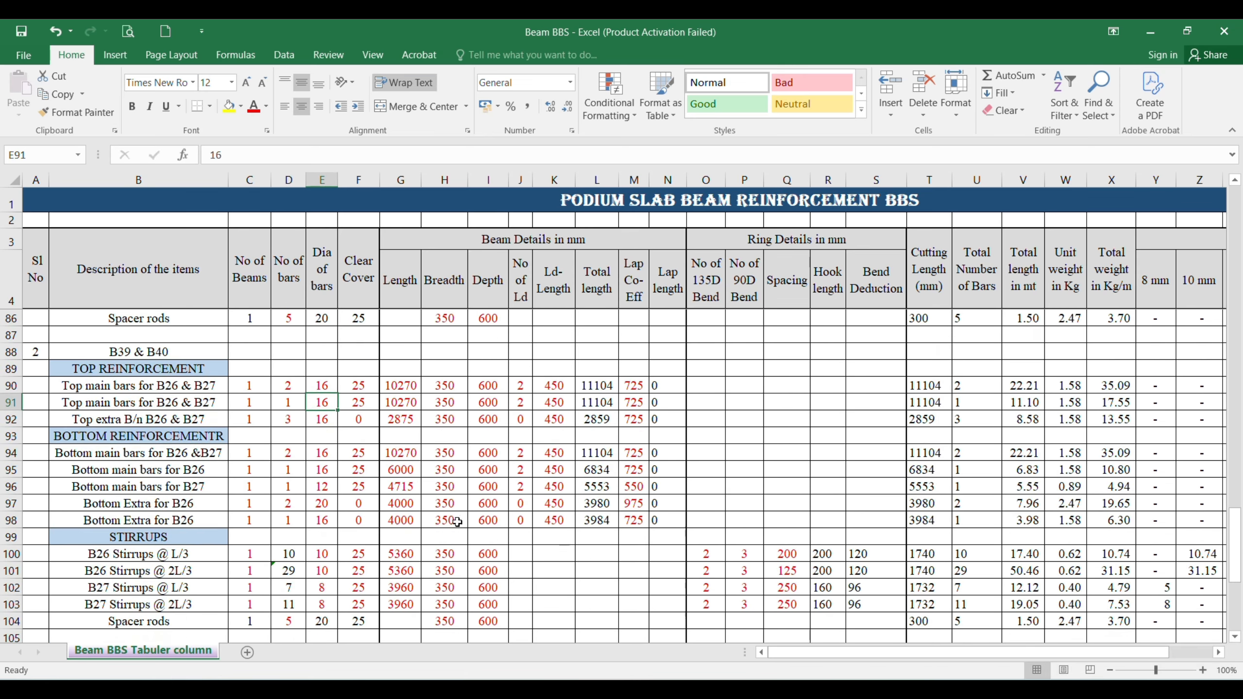
scroll(297, 523, "up", 2)
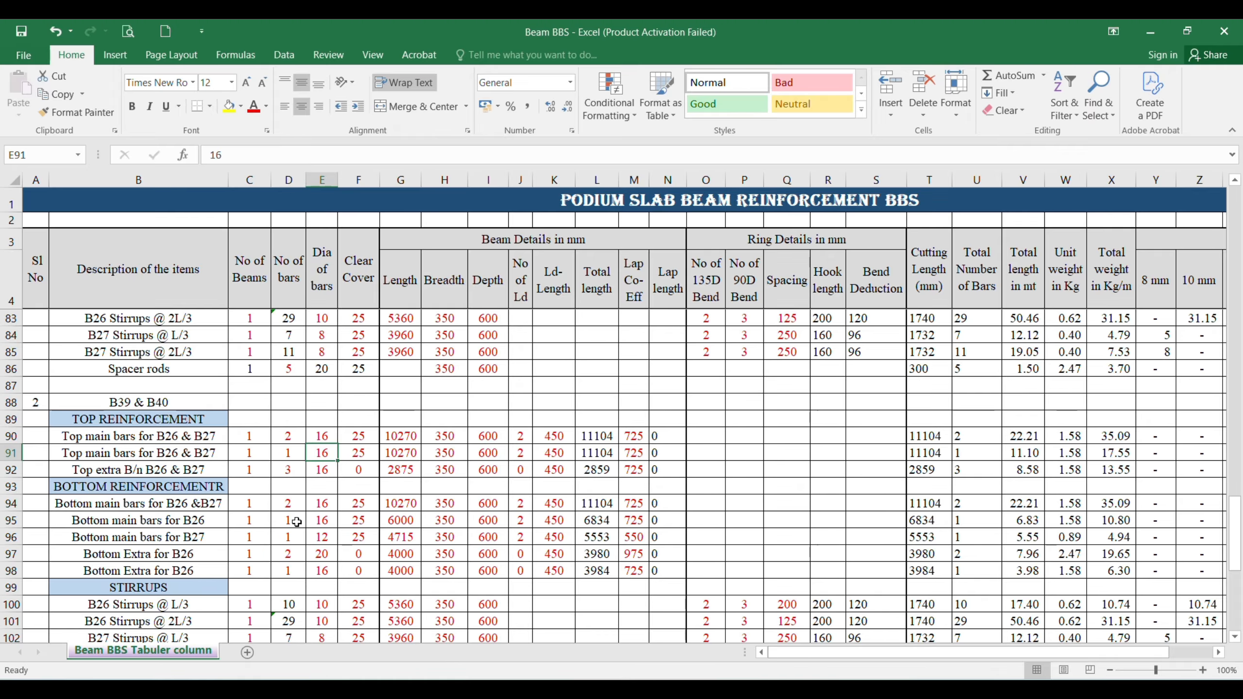
mouse_move(802, 689)
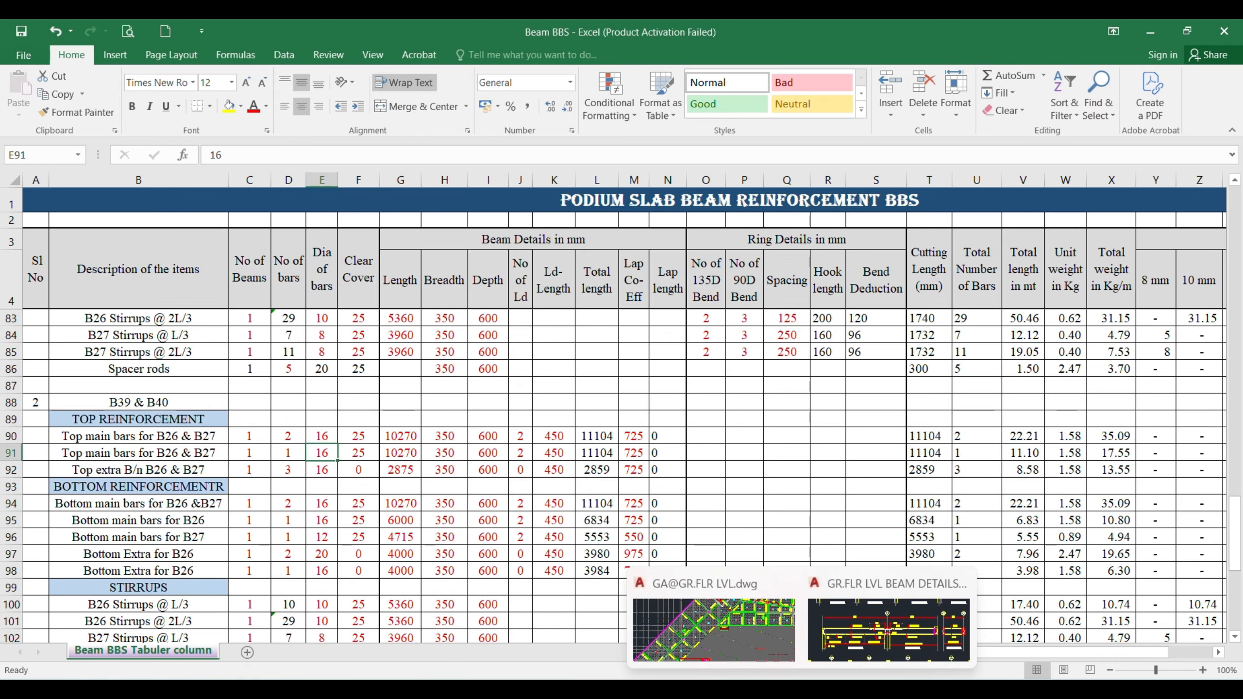
left_click(891, 629)
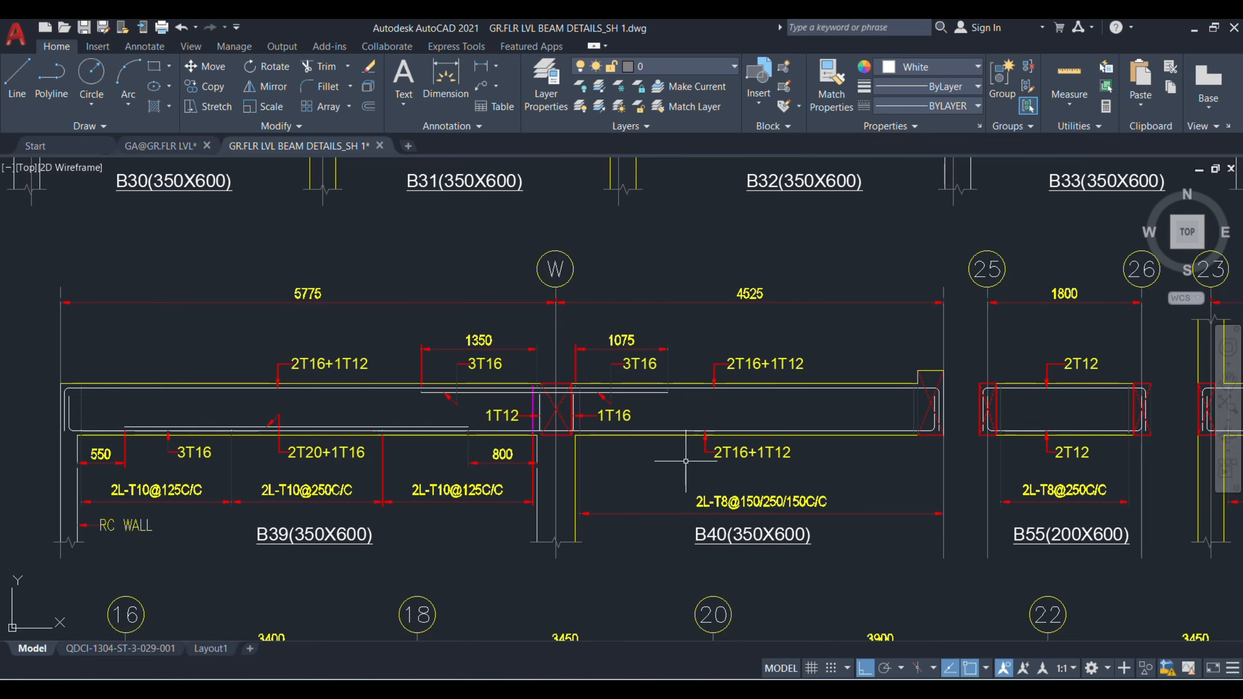